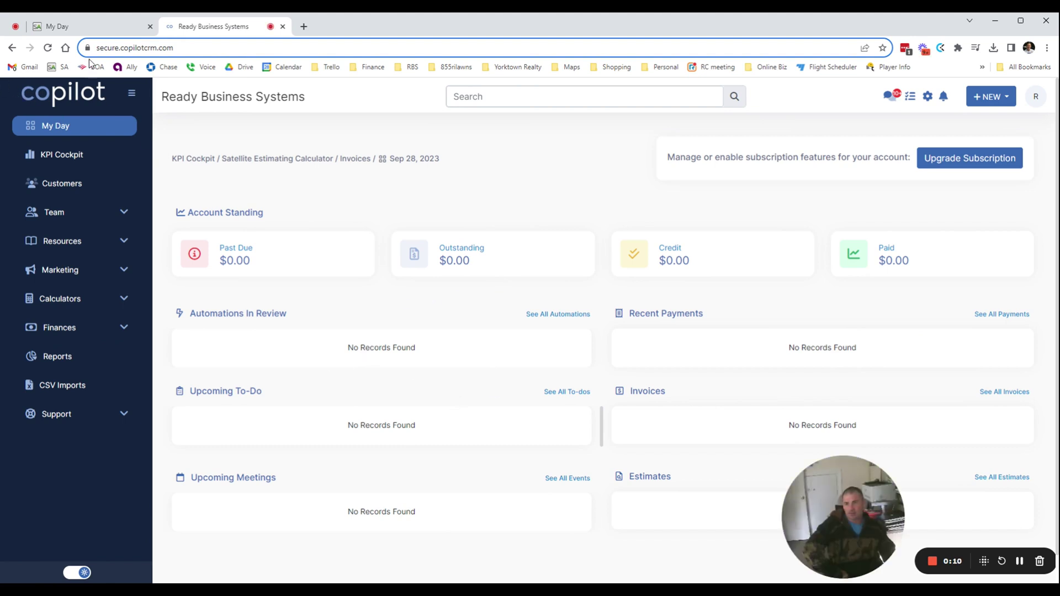
Compare the Service Autopilot My Day page with the Copilot My Day dashboard.
left_click(92, 28)
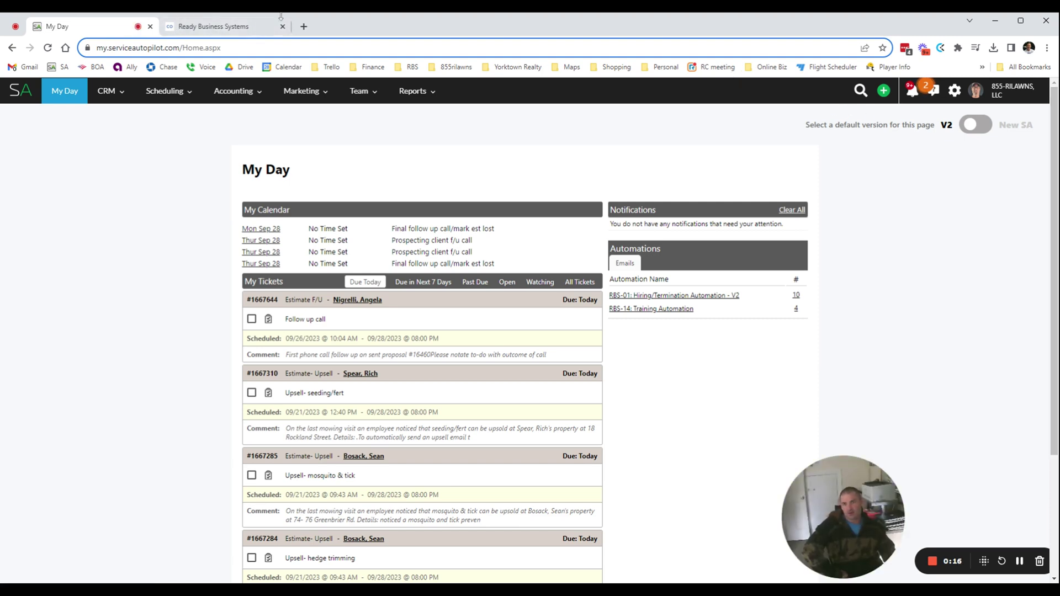
left_click(230, 30)
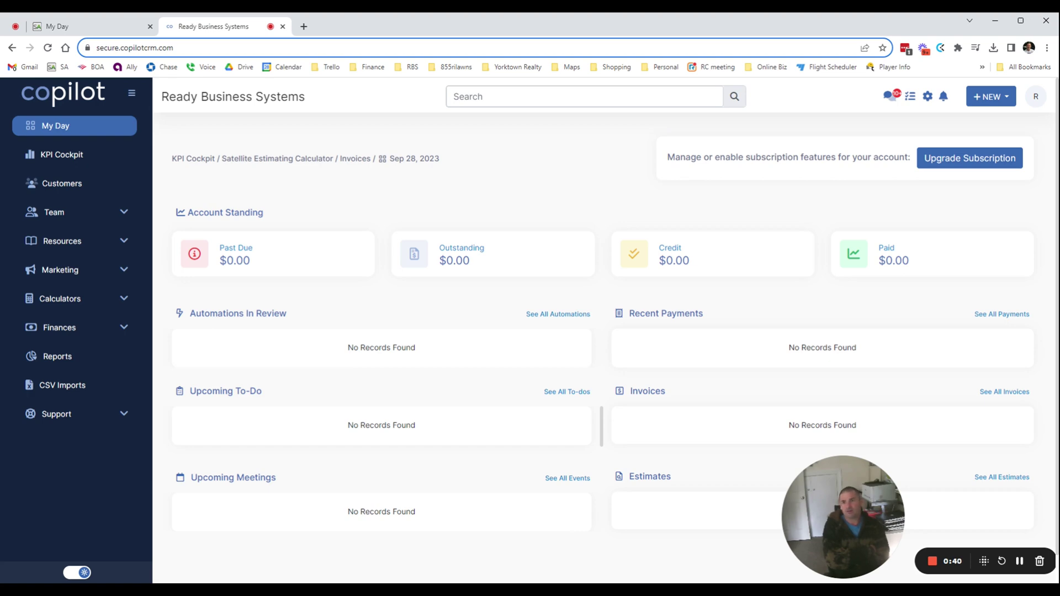
left_click(133, 29)
left_click(208, 24)
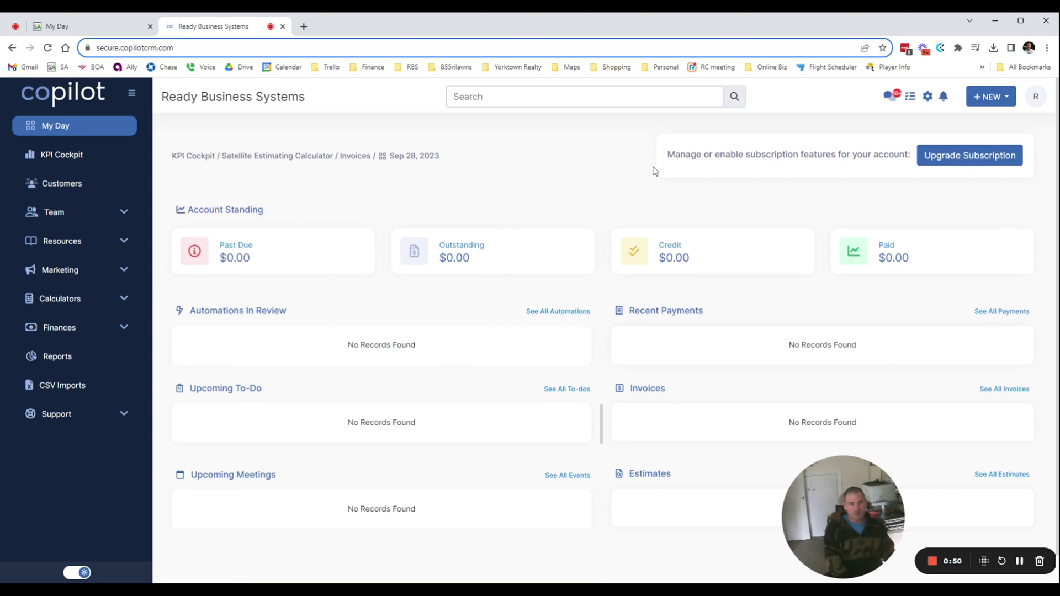
Review the Copilot dashboard's Automations In Review and Upcoming To-Do sections.
scroll(612, 263, "down", 1)
scroll(612, 263, "up", 1)
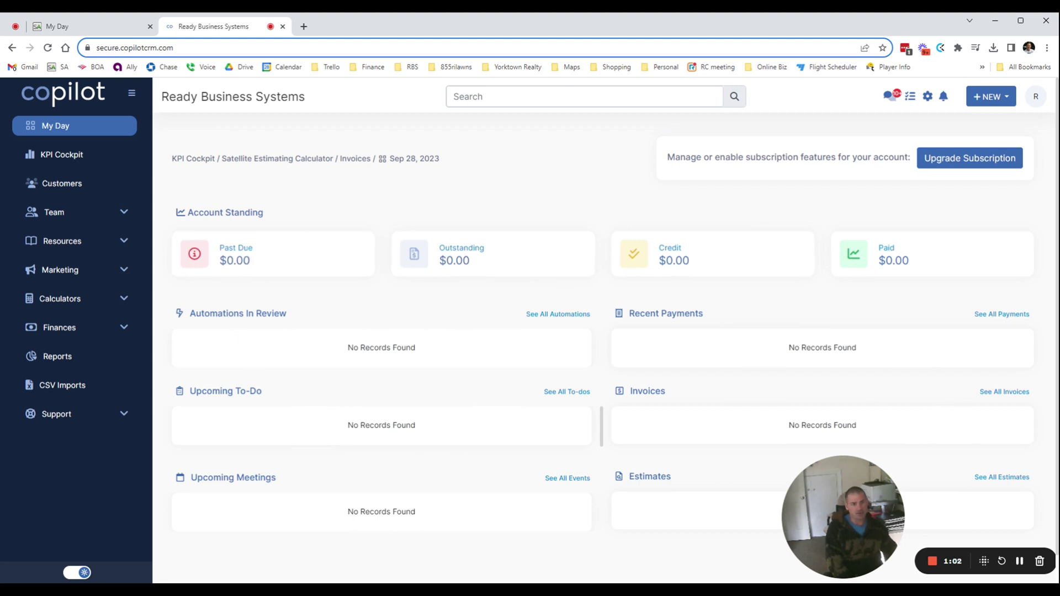
scroll(557, 272, "down", 1)
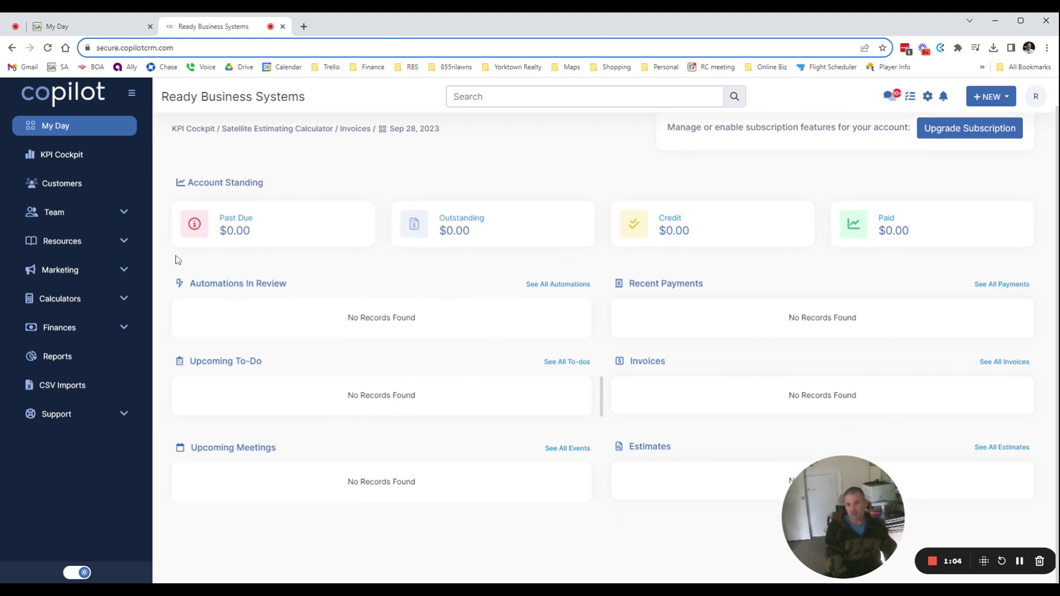
left_click_drag(209, 284, 318, 293)
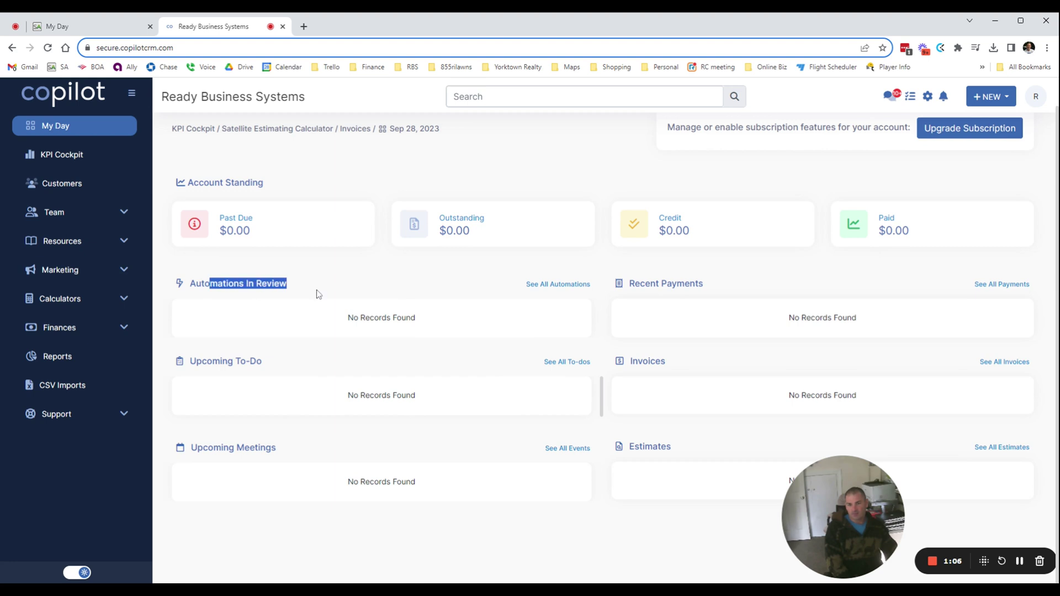
left_click_drag(196, 361, 313, 369)
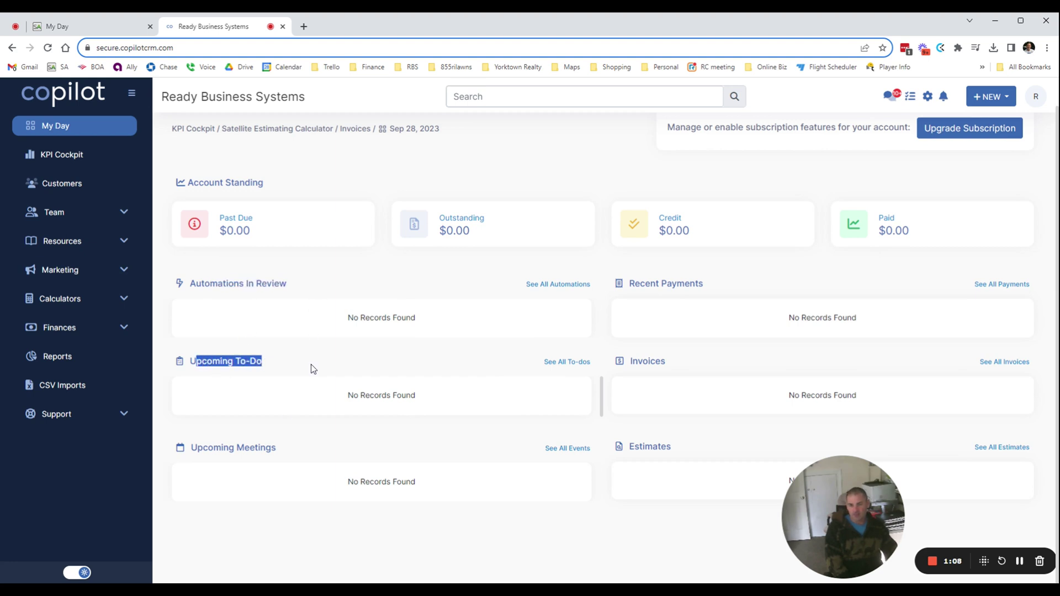
left_click(313, 369)
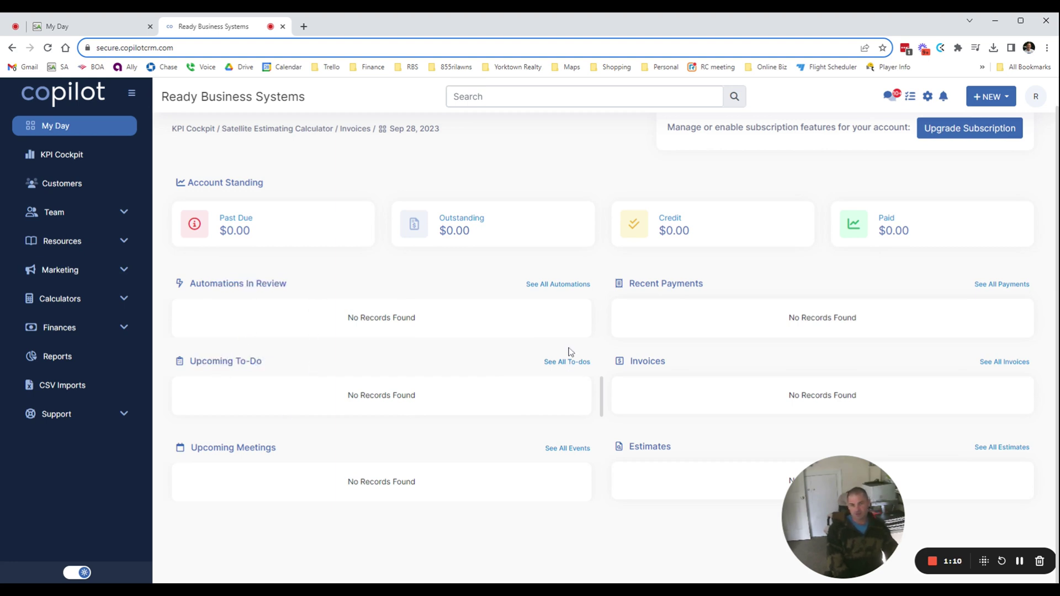
Check Service Autopilot's CRM options against the Upcoming Meetings and Estimates sections of the Copilot dashboard.
left_click(77, 21)
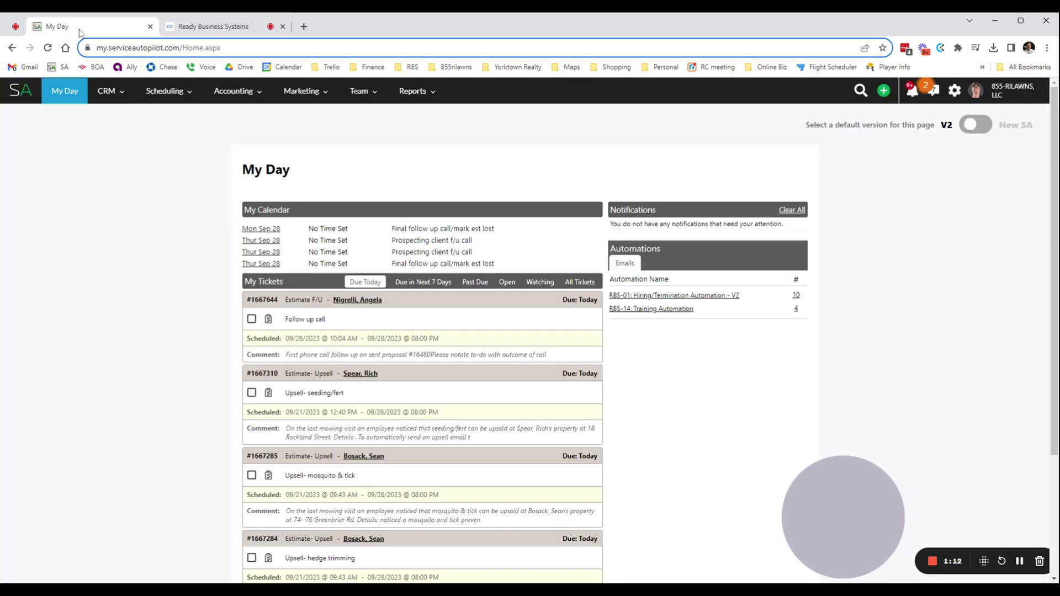
mouse_move(111, 91)
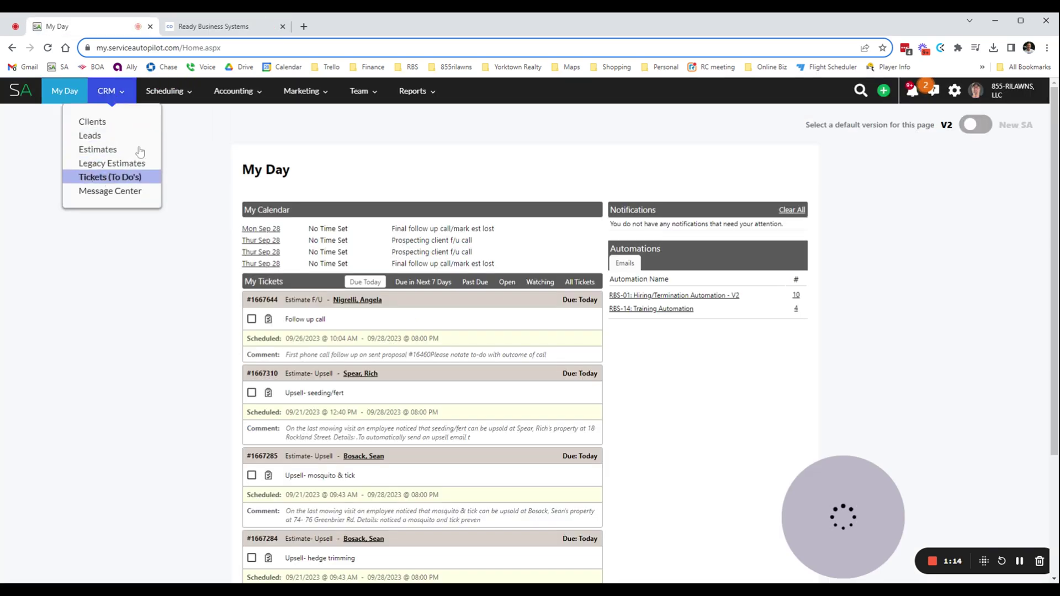
left_click(219, 25)
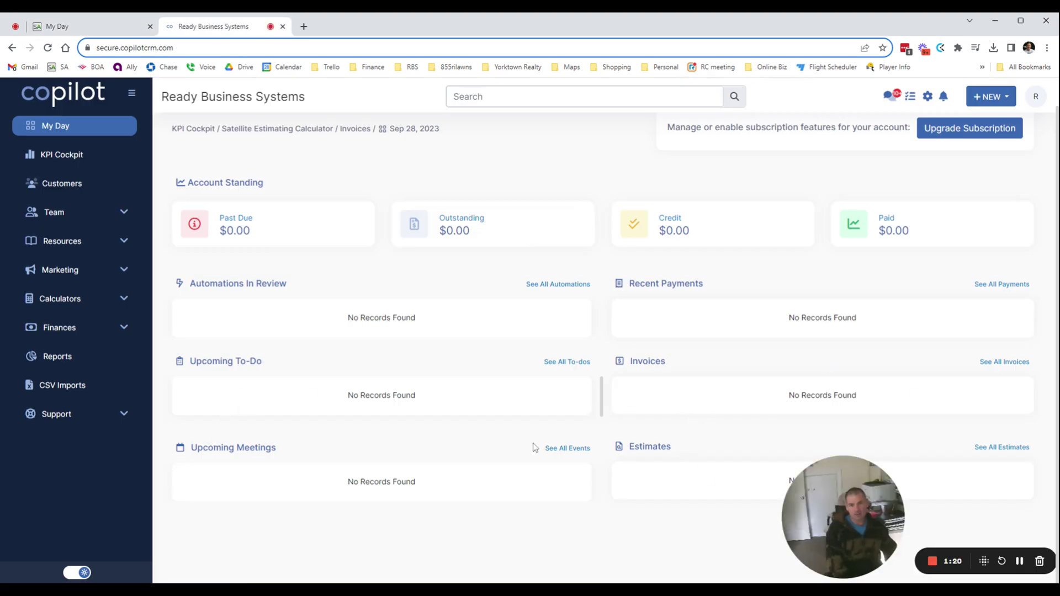
left_click_drag(234, 458, 676, 449)
left_click(614, 541)
scroll(320, 300, "up", 1)
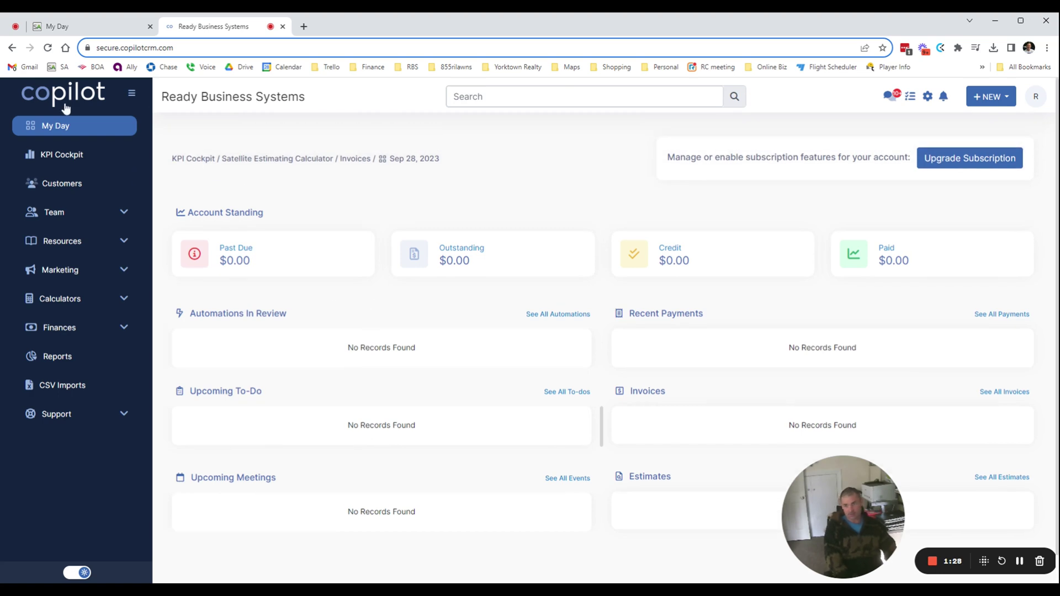
Compare the two My Day pages again, and collapse and re-expand Copilot's navigation sidebar.
left_click(71, 24)
left_click(224, 29)
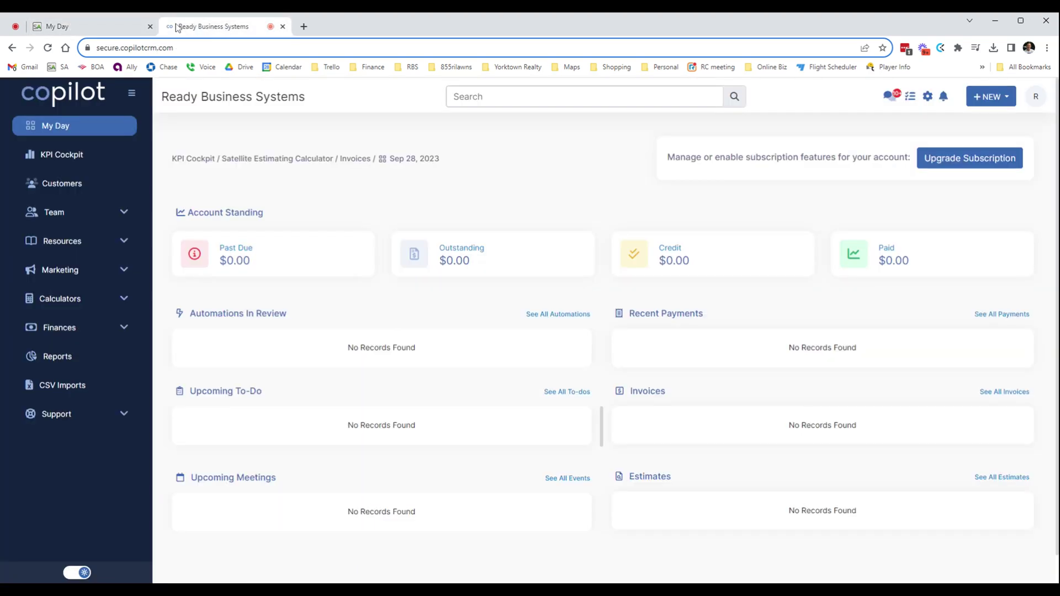
left_click(126, 28)
left_click(205, 27)
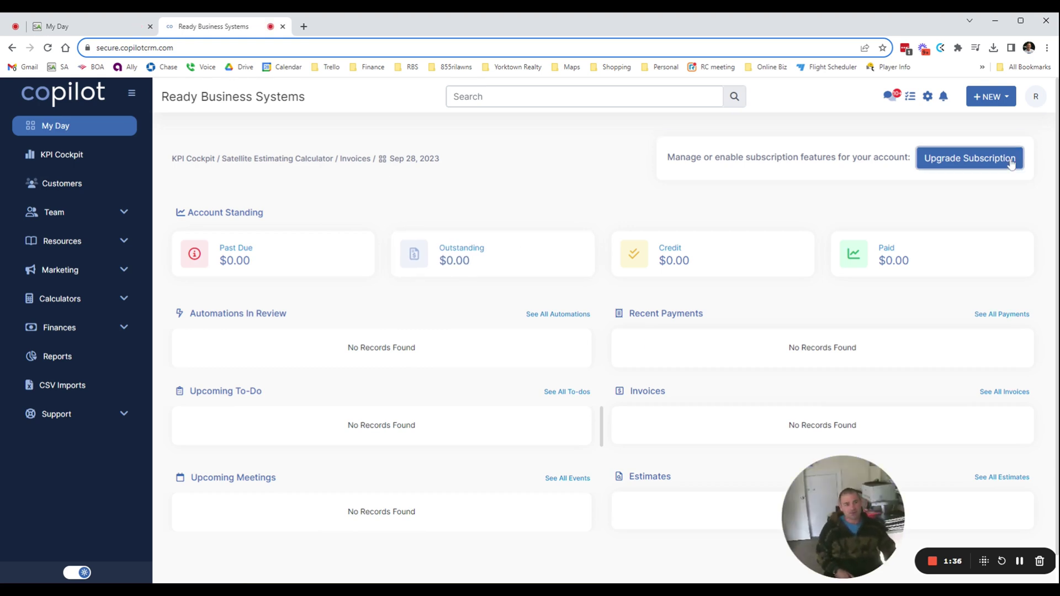
left_click(132, 95)
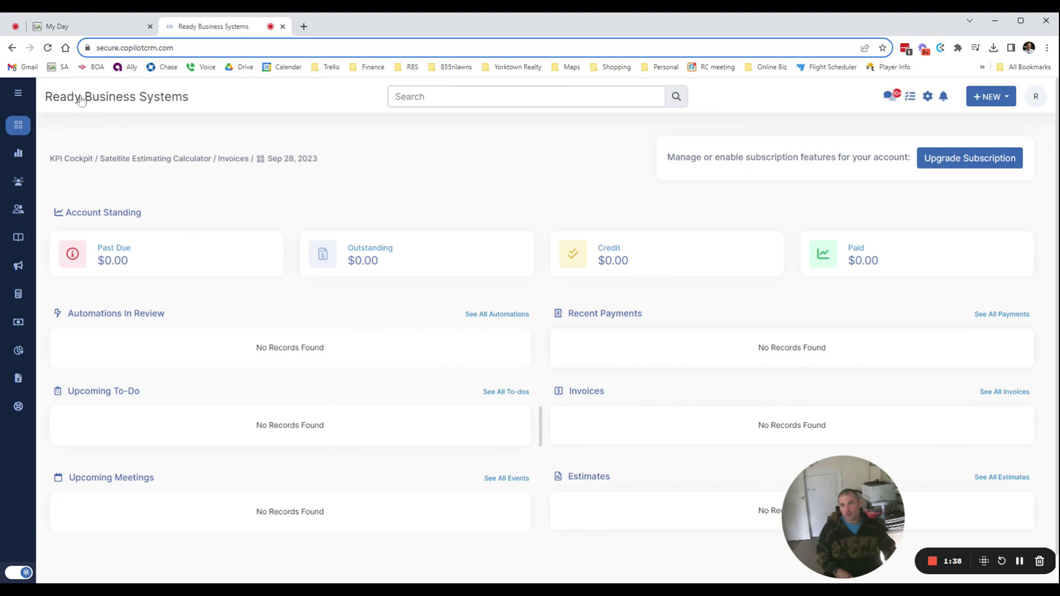
left_click(22, 92)
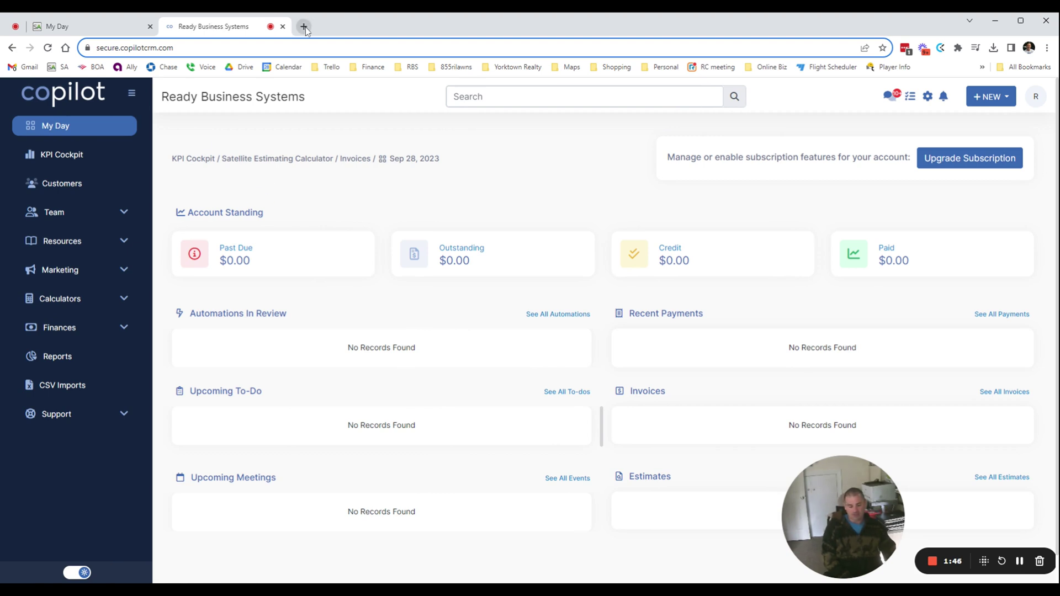
left_click(1021, 562)
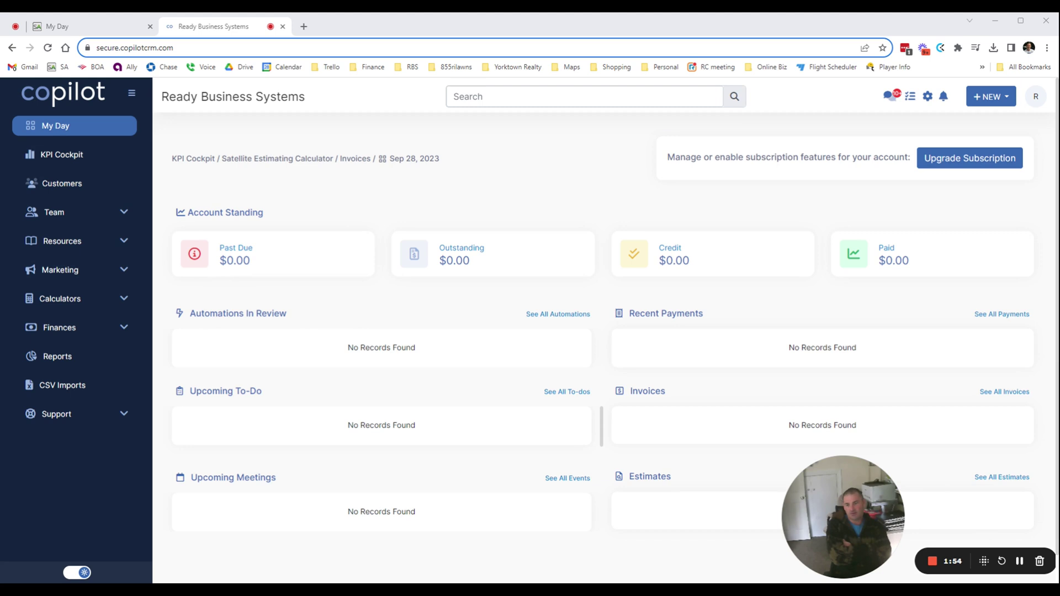
left_click(1019, 561)
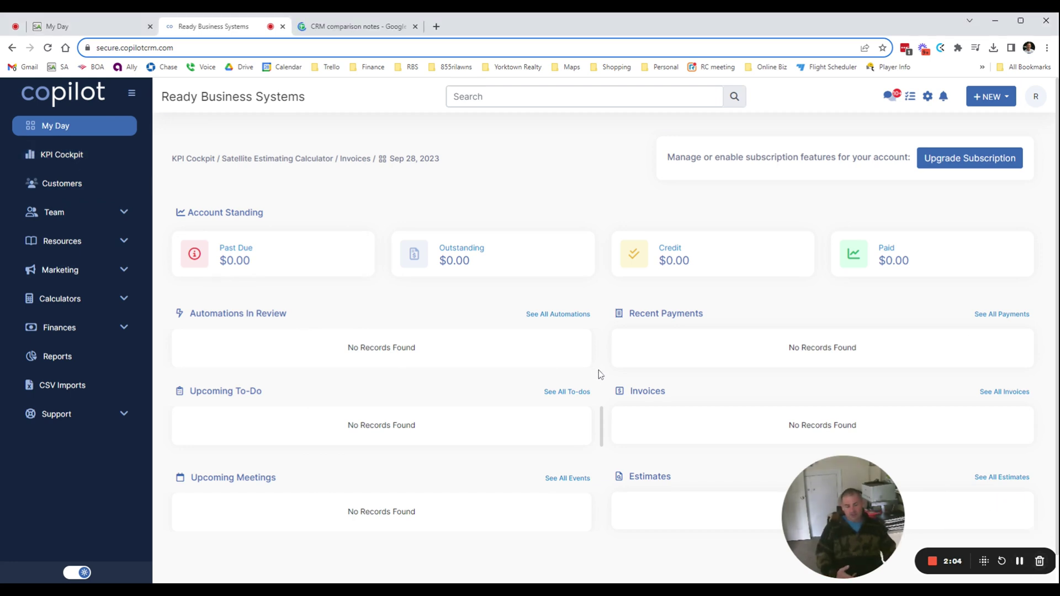
Look through the LMN, jobber, arborgold, Singleops and Copilot sheets of the CRM comparison notes spreadsheet in Google Sheets.
left_click(364, 27)
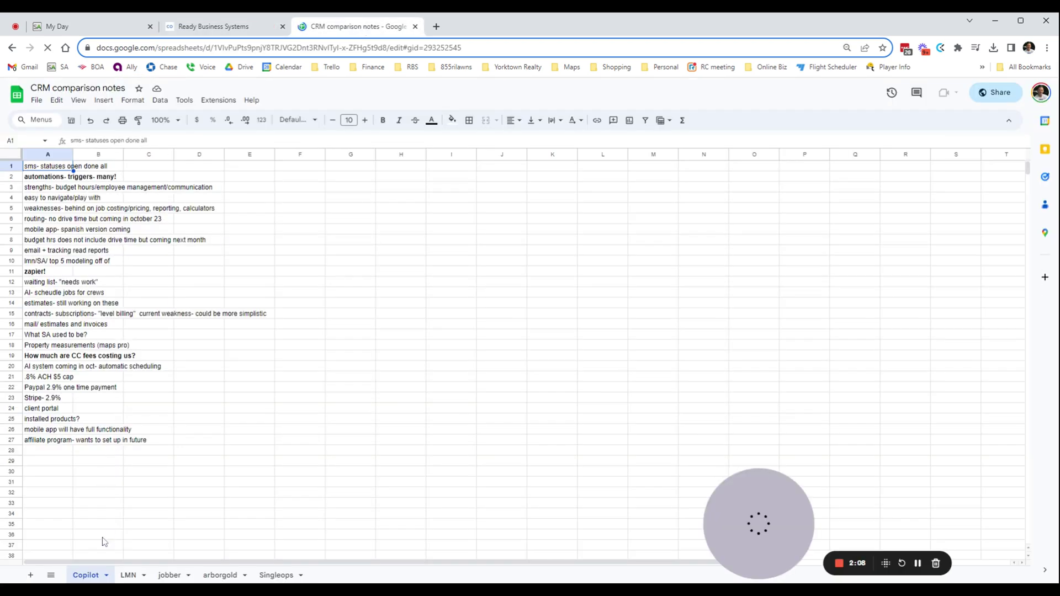
left_click(128, 574)
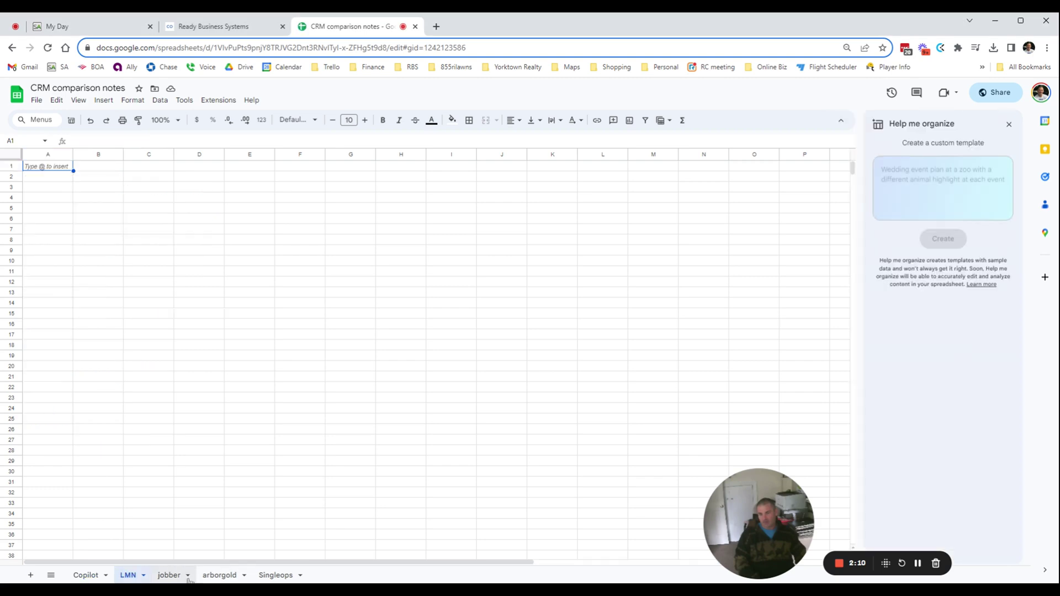
left_click(181, 577)
left_click(221, 576)
left_click(275, 576)
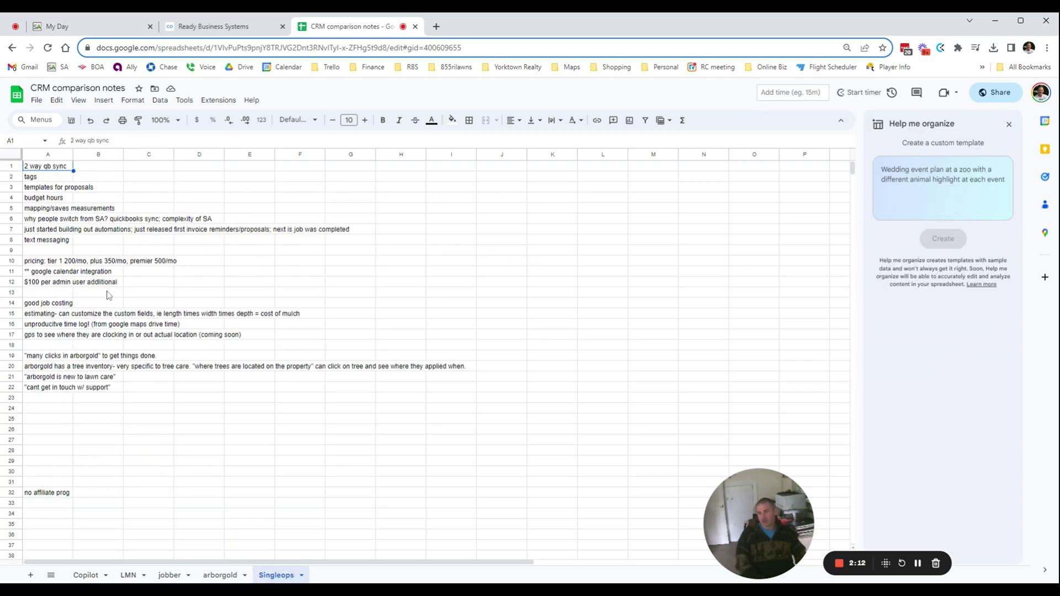
left_click(218, 575)
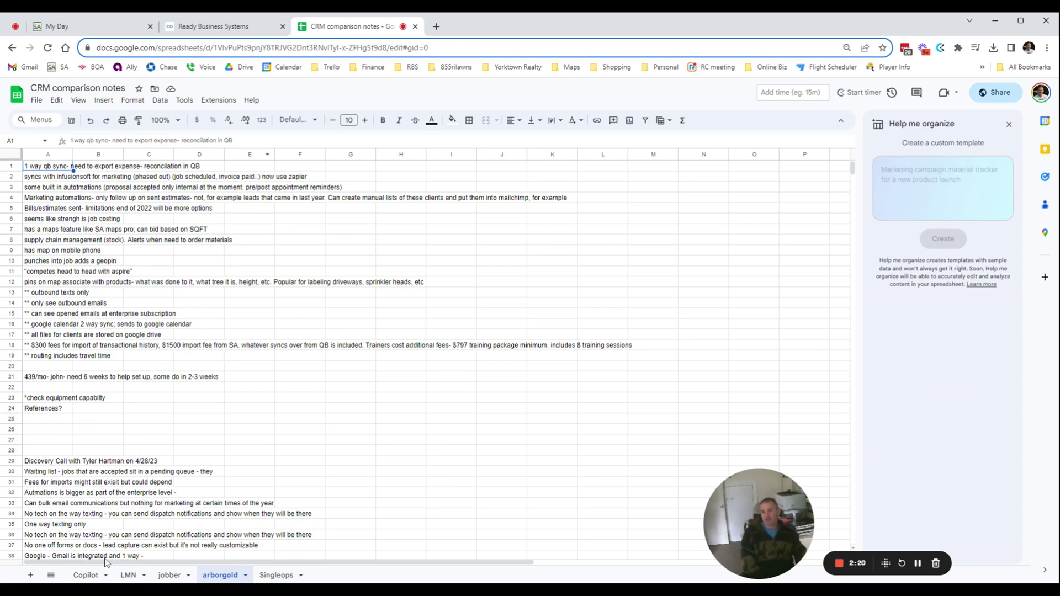
left_click(82, 575)
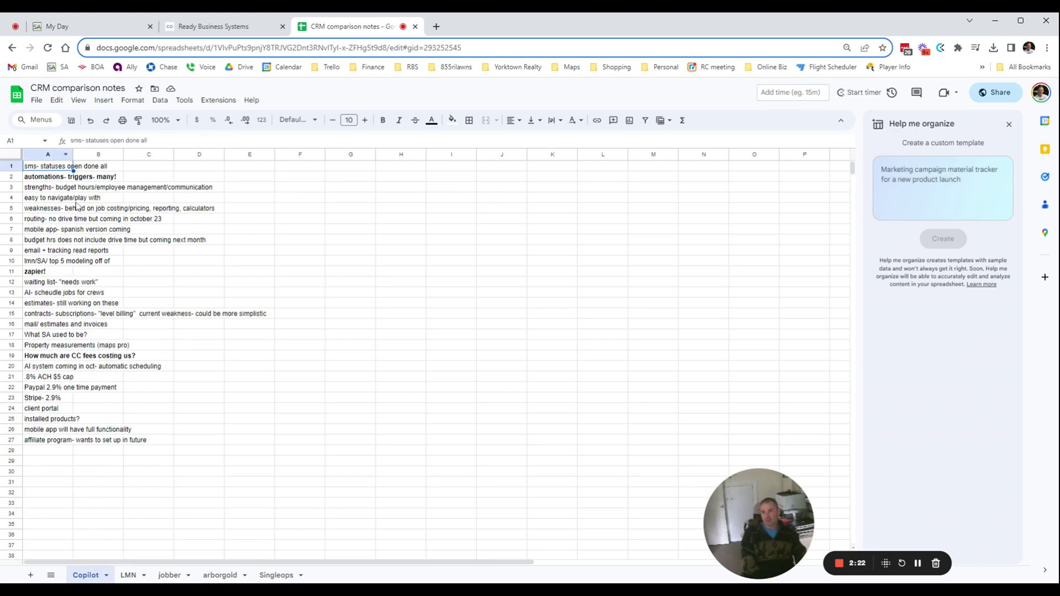
Review the Copilot notes on ease of navigation, automation triggers and Zapier, referring back to the Copilot dashboard.
left_click(58, 198)
left_click(45, 181)
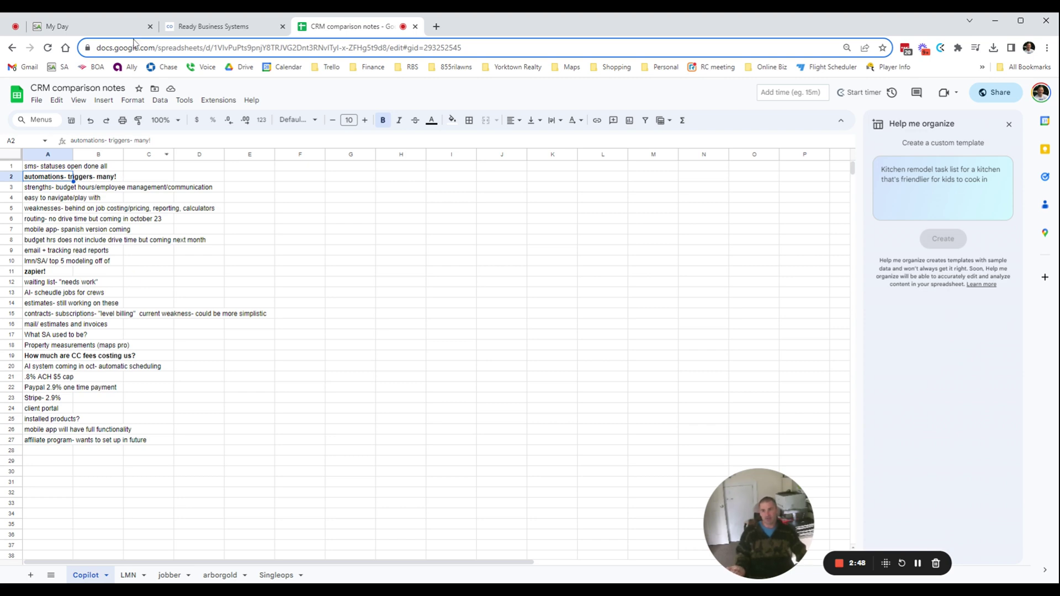
left_click(193, 28)
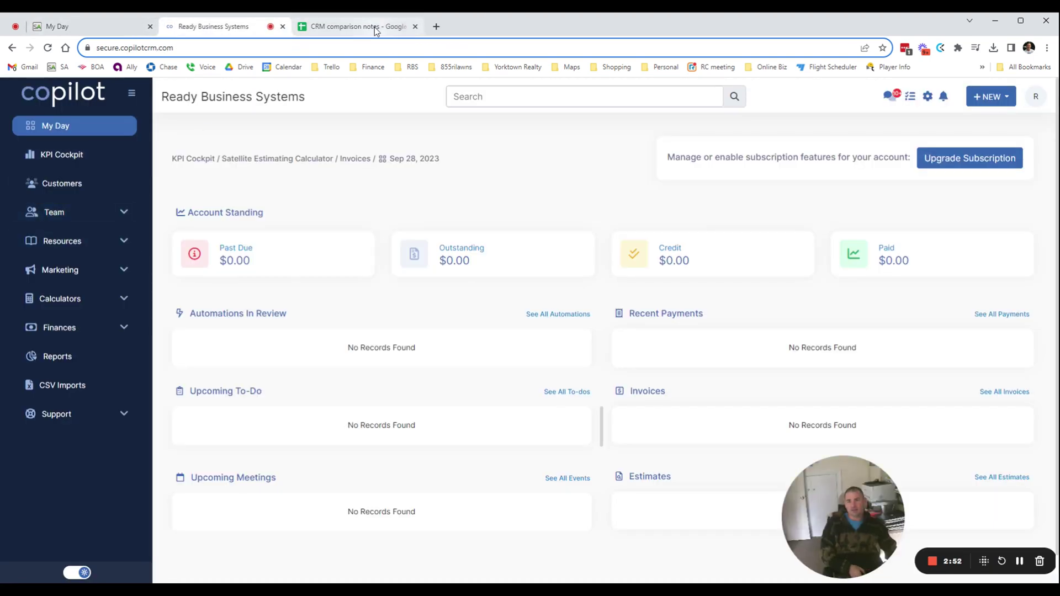
left_click(343, 28)
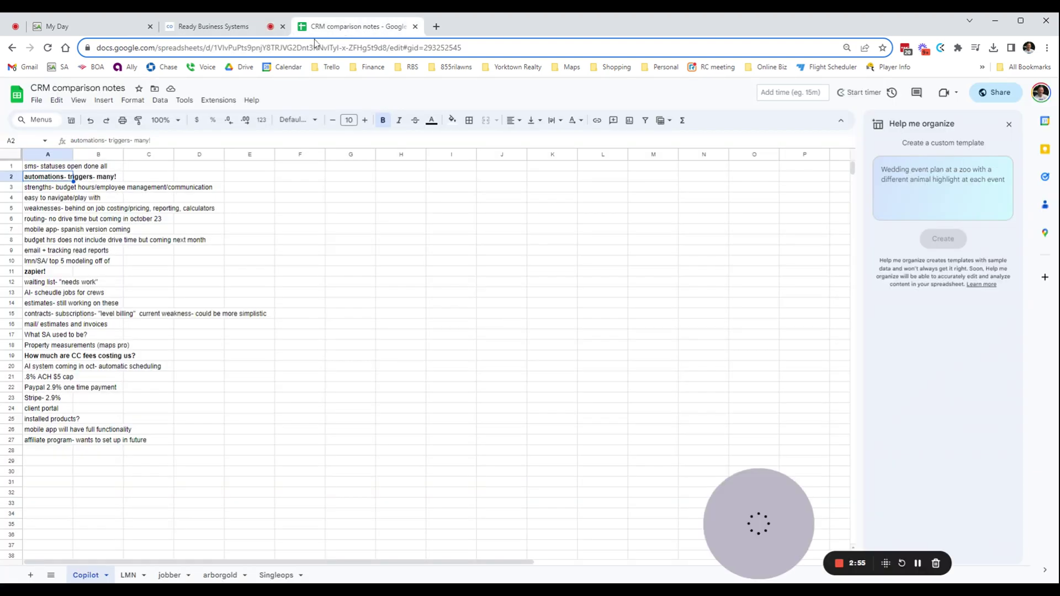
left_click(45, 274)
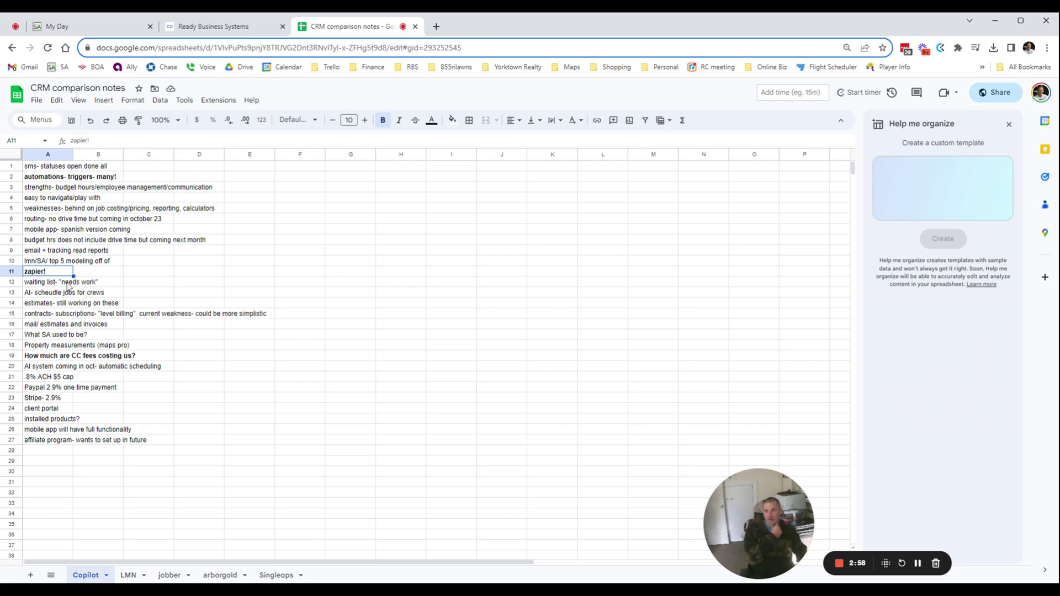
Switch to Service Autopilot, search its settings for "integr" and open the company Integrations settings.
left_click(95, 25)
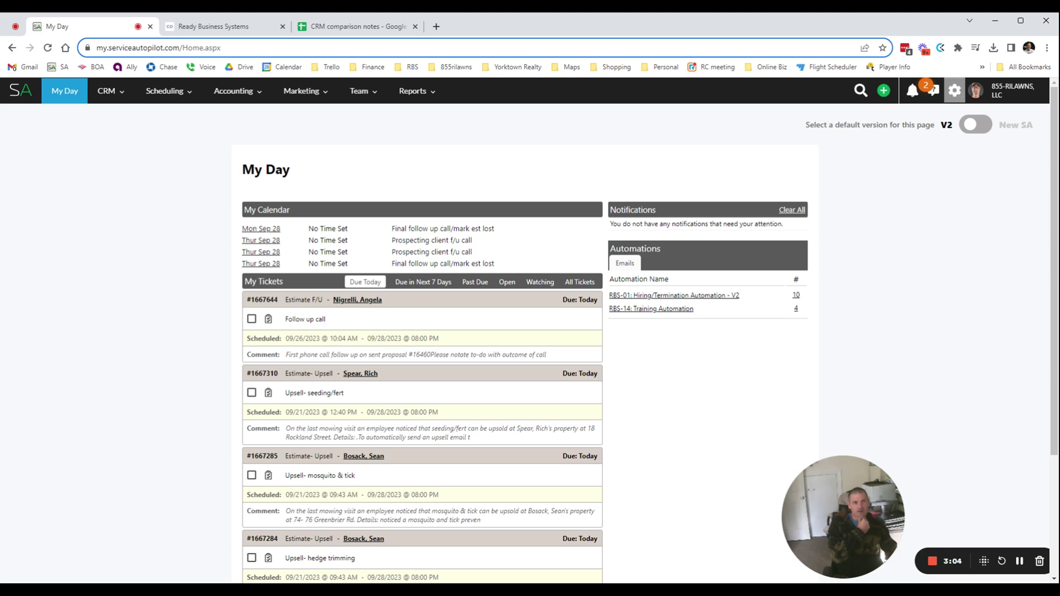
left_click(955, 90)
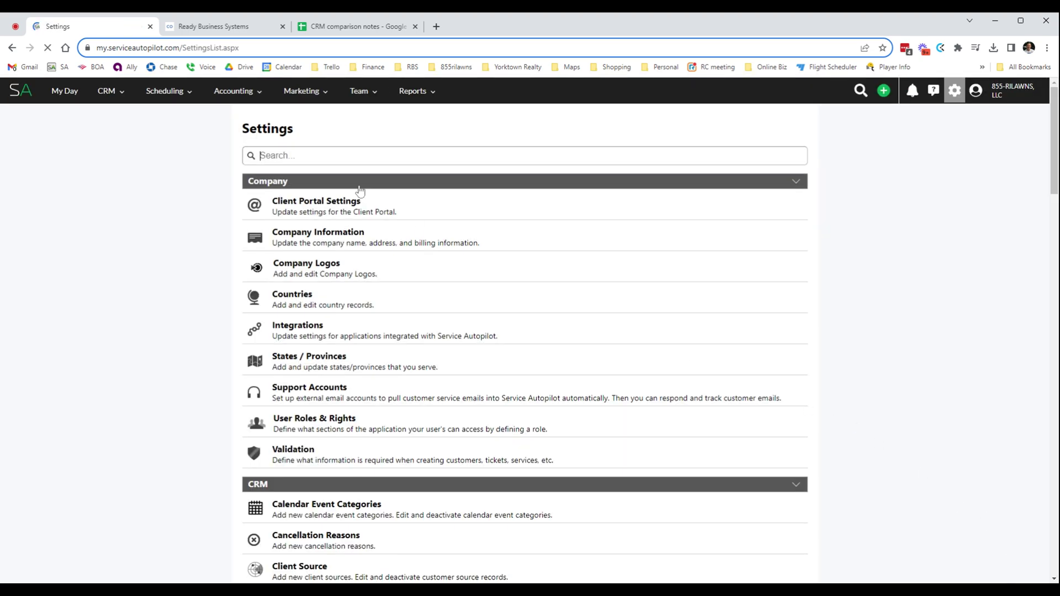
type("ing")
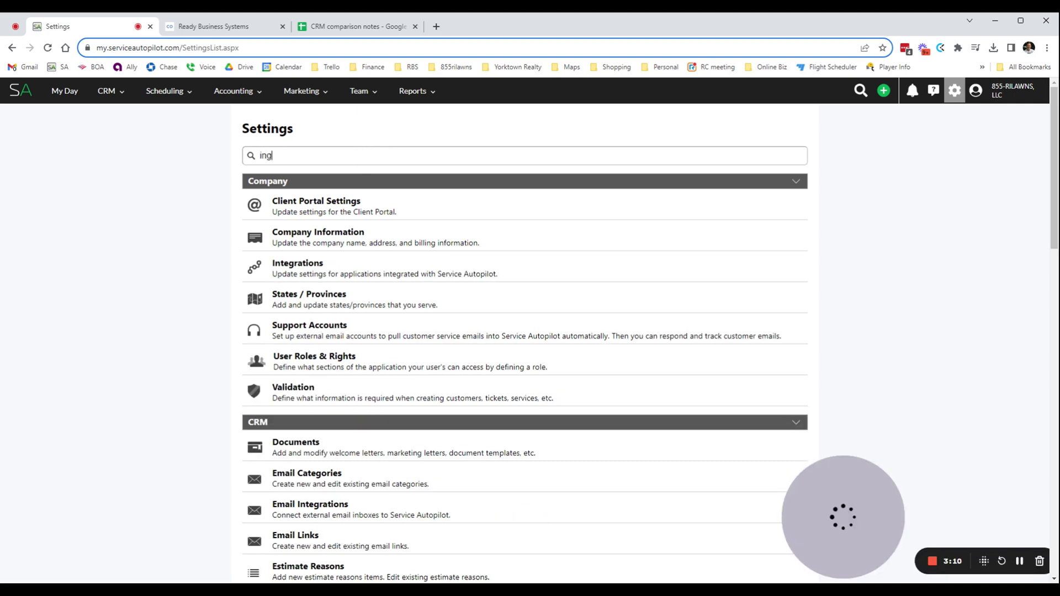
key("BackSpace")
type("tegr")
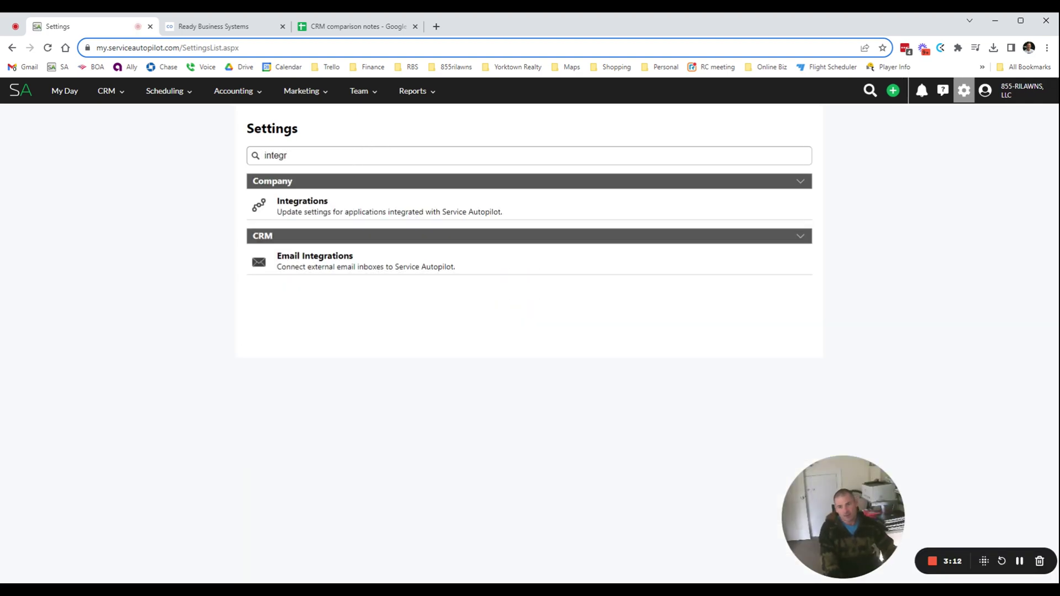
left_click(307, 202)
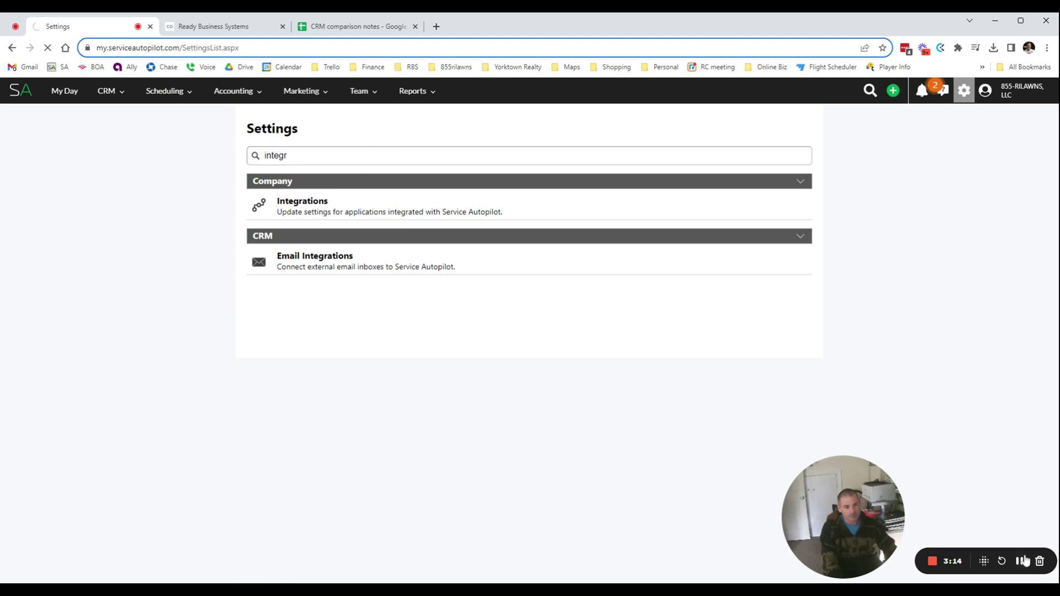
Examine the SA Payments credit card processing section of the Integrations settings.
scroll(442, 232, "up", 6)
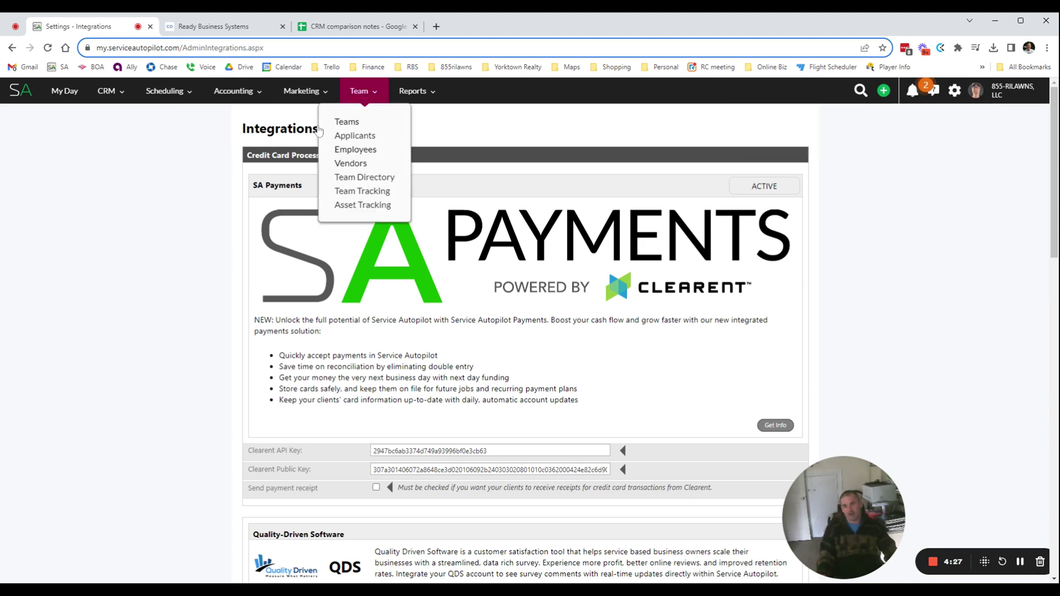
scroll(798, 342, "down", 1)
scroll(798, 343, "up", 1)
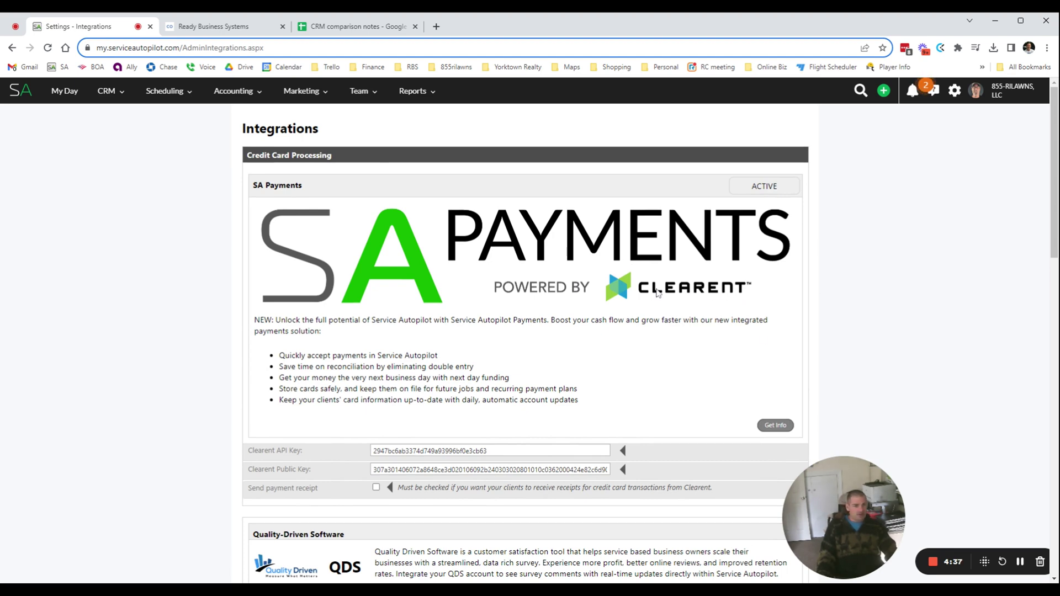
scroll(646, 306, "down", 1)
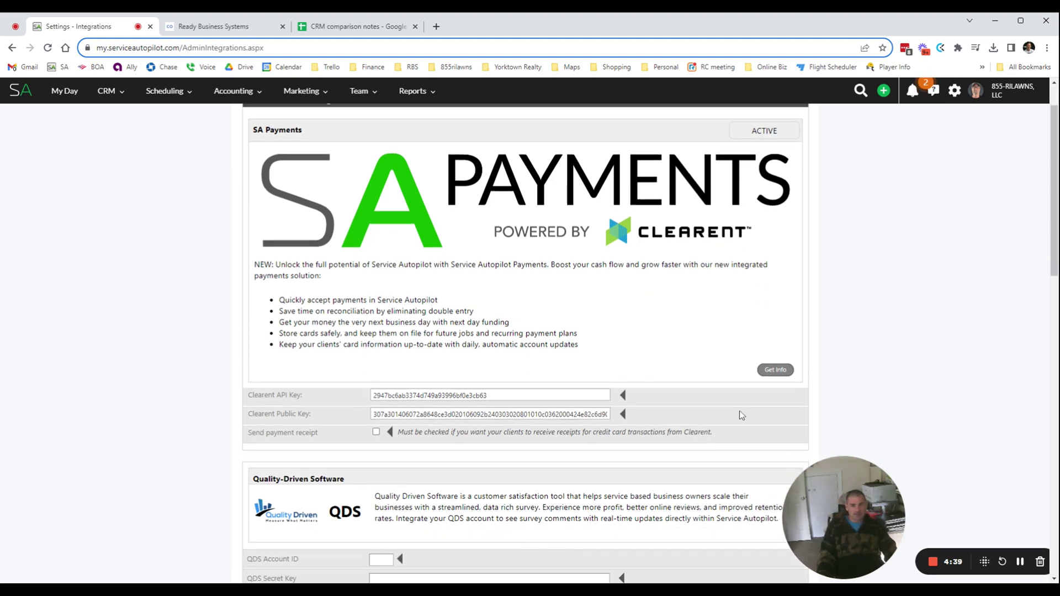
Look through the Quality-Driven Software, Franchises, SendJim and QuickBooks sections of the Service Autopilot Integrations settings.
scroll(743, 416, "down", 6)
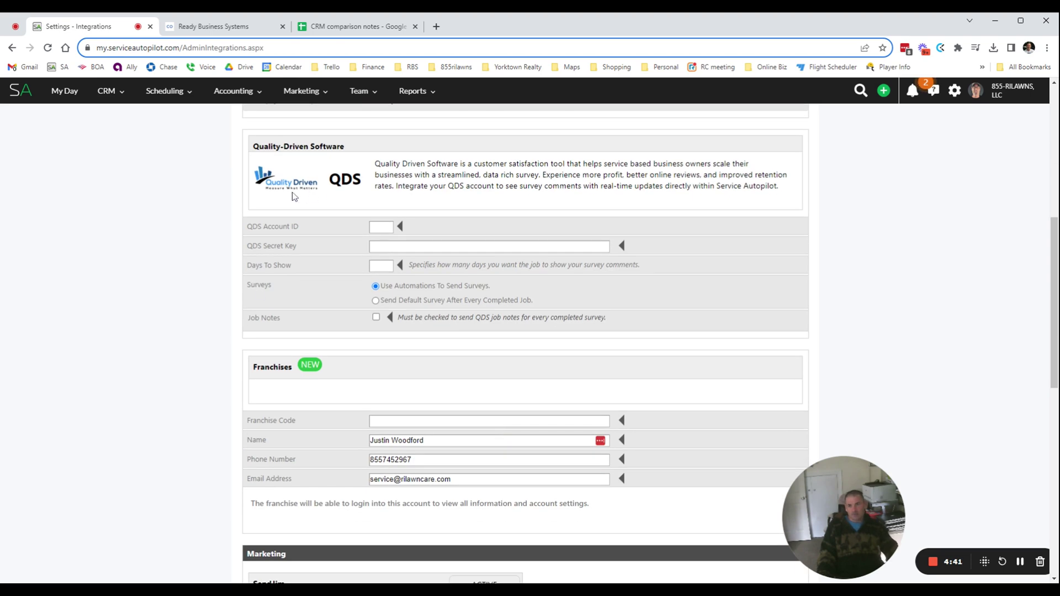
scroll(381, 428, "down", 9)
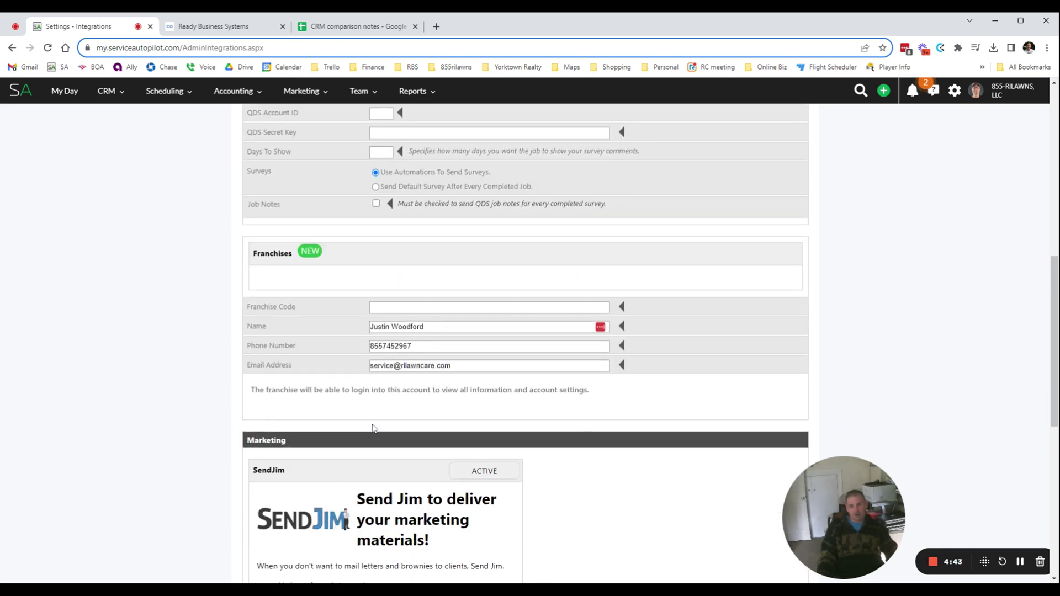
scroll(365, 418, "up", 4)
scroll(365, 418, "up", 3)
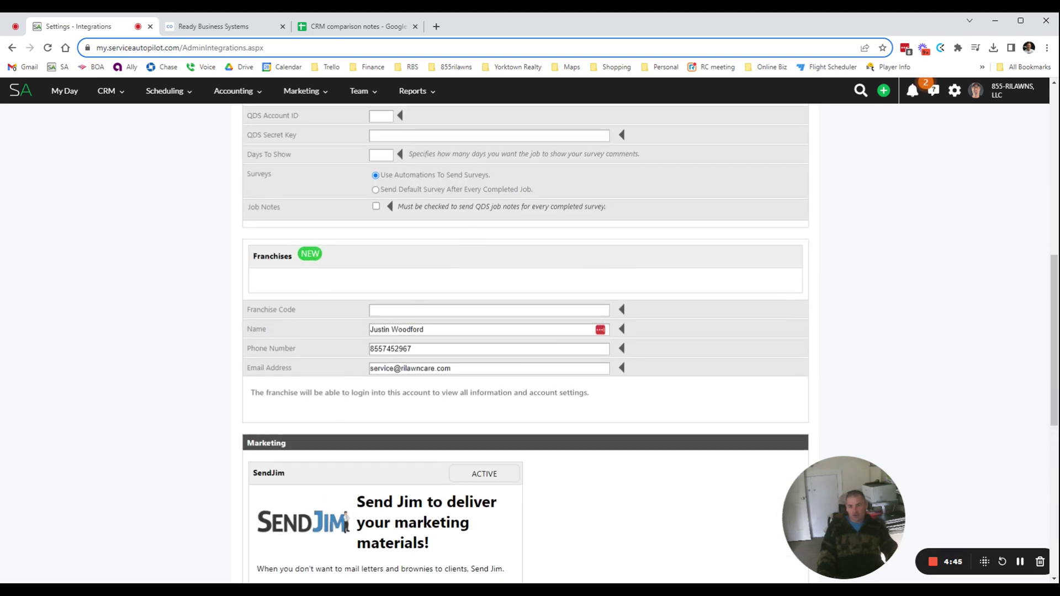
left_click(305, 249)
scroll(318, 408, "up", 6)
scroll(319, 407, "down", 3)
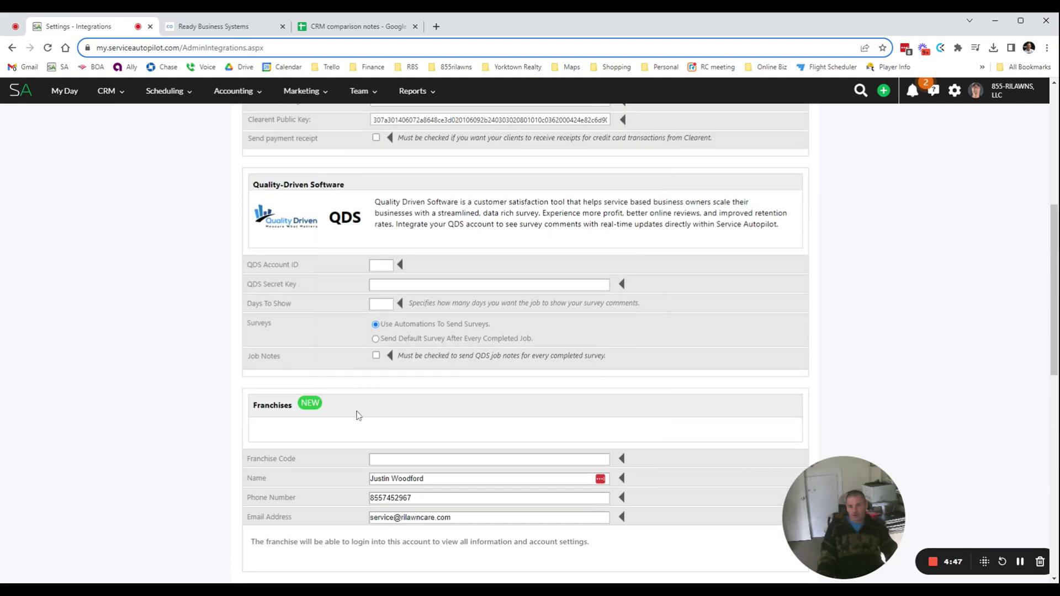
scroll(355, 414, "down", 6)
scroll(524, 331, "down", 5)
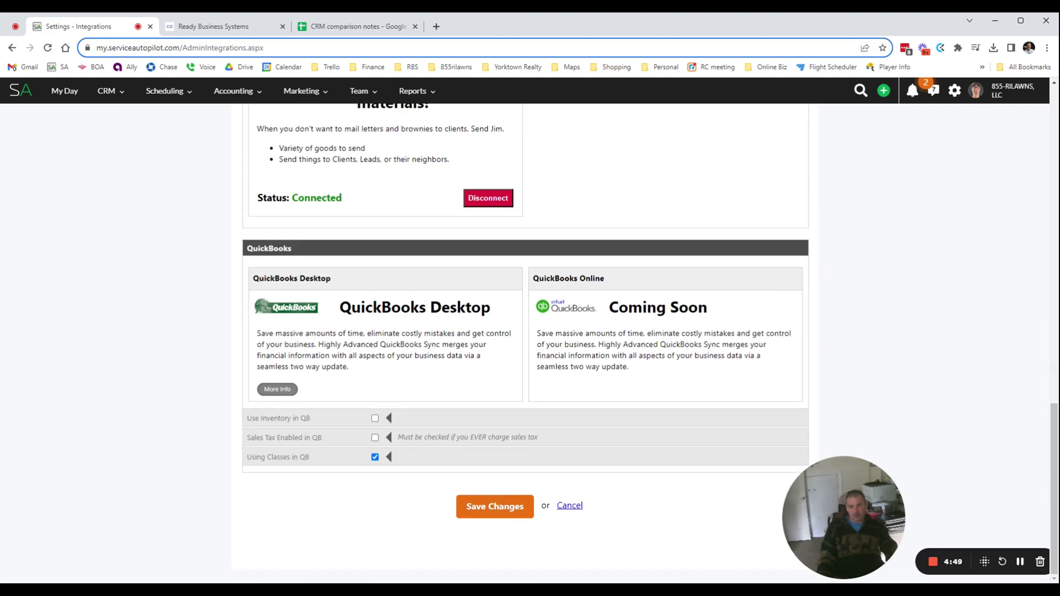
scroll(646, 398, "up", 15)
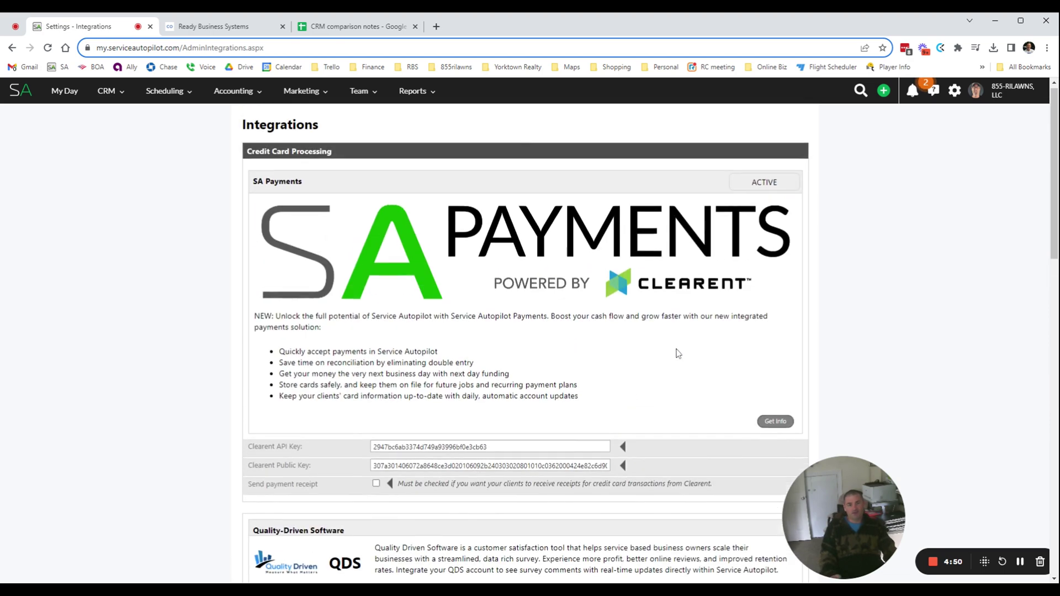
Search Google for "zapiers integrations" in a new browser tab and look over the results.
mouse_move(442, 97)
left_click(436, 26)
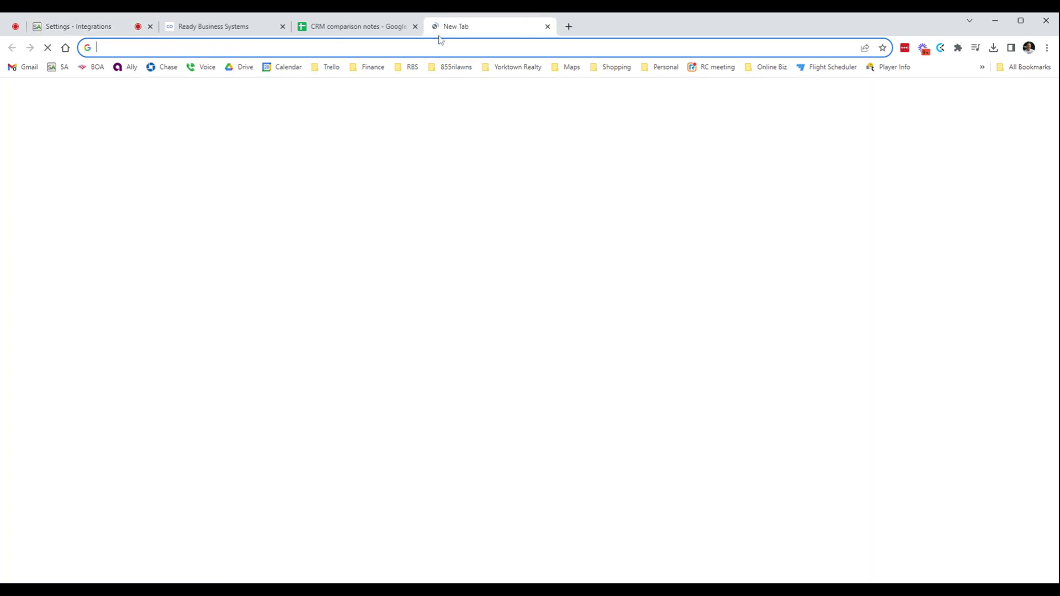
type("zapa")
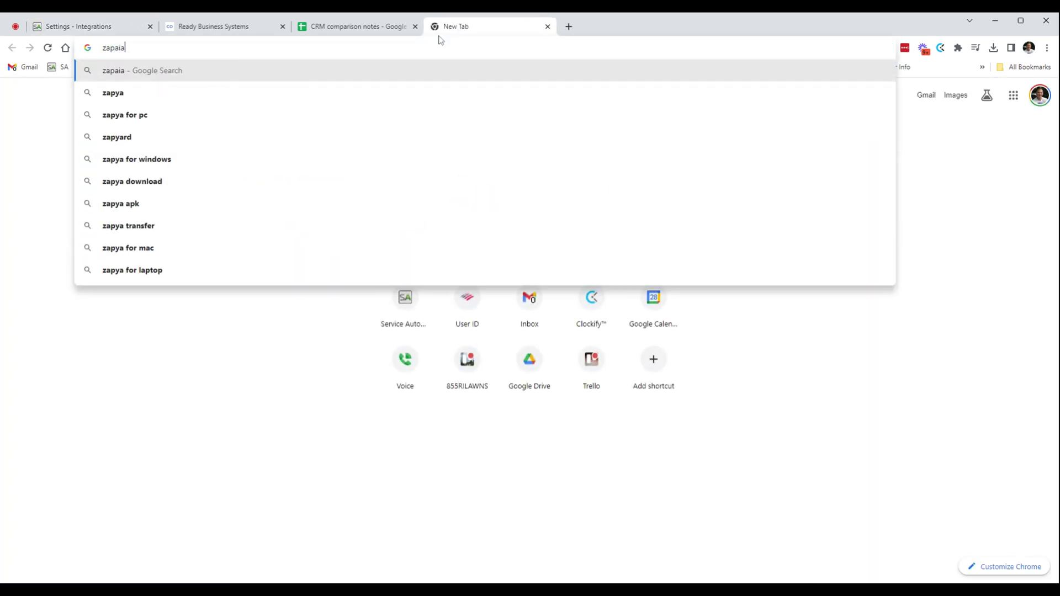
key("BackSpace")
type("iers")
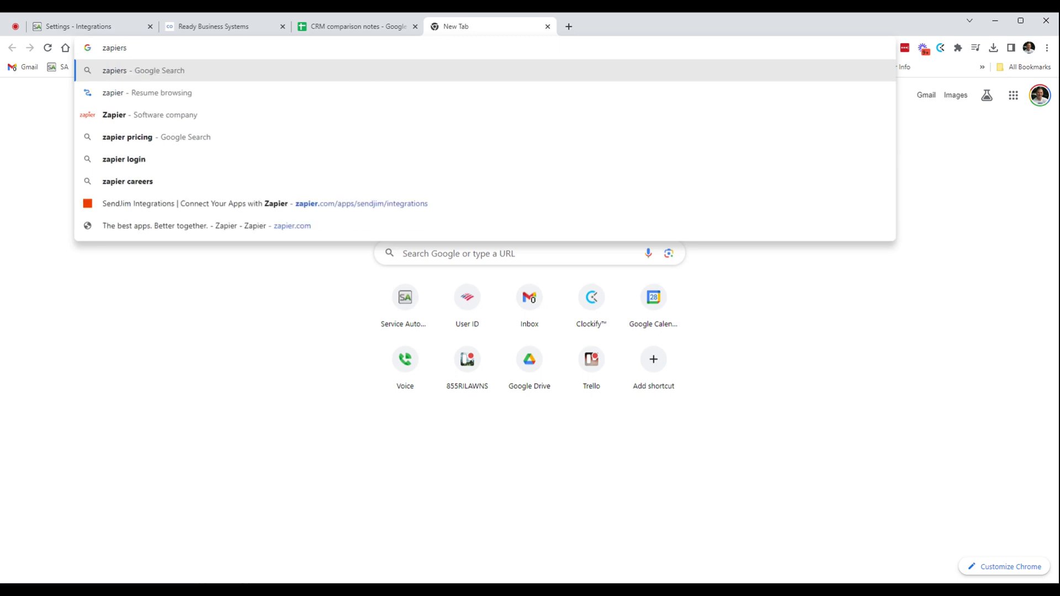
type(" integrations")
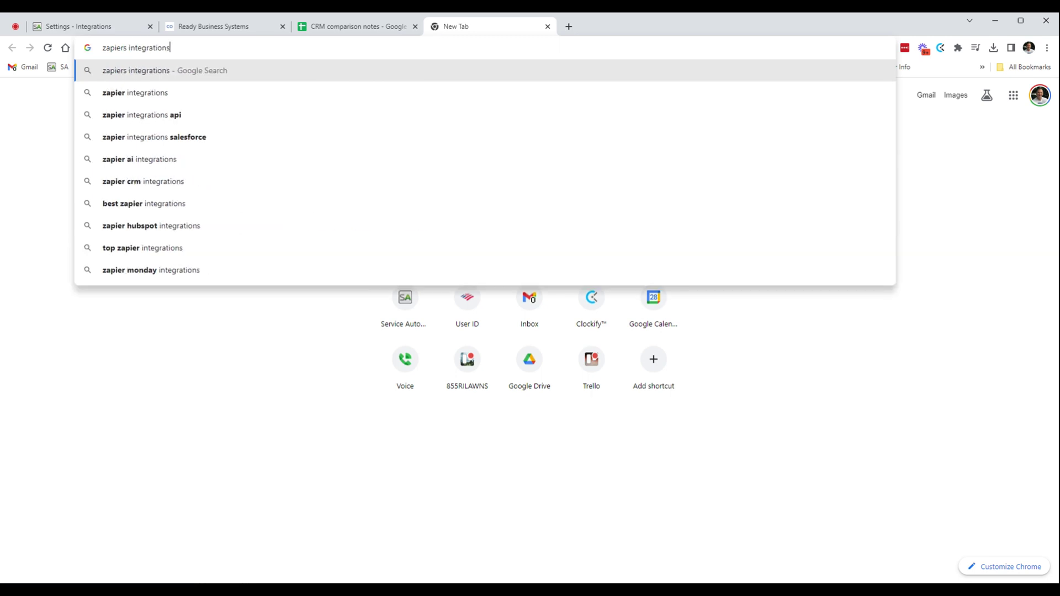
key("Return")
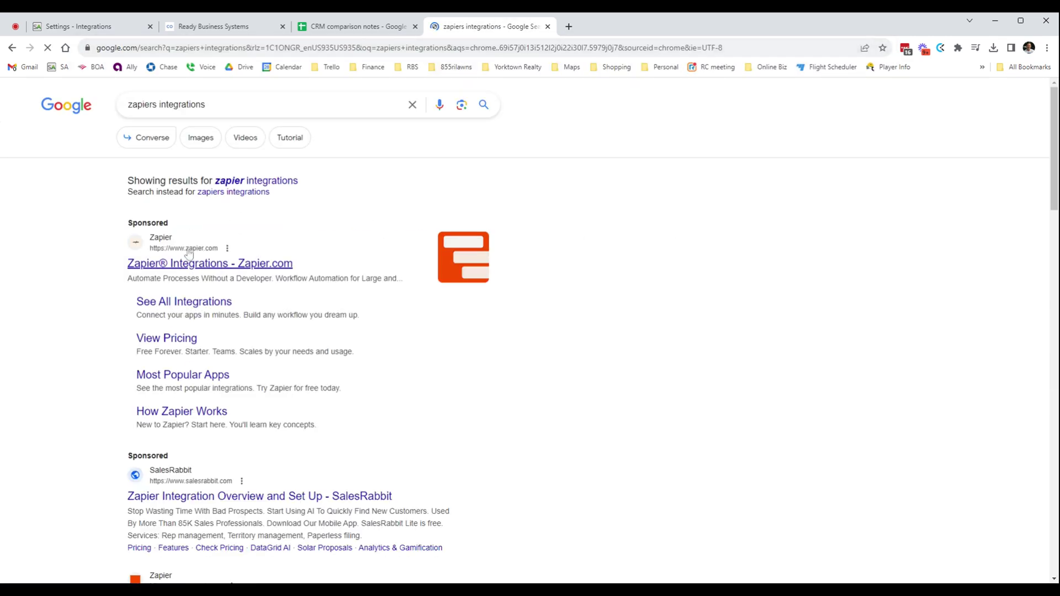
scroll(193, 271, "down", 4)
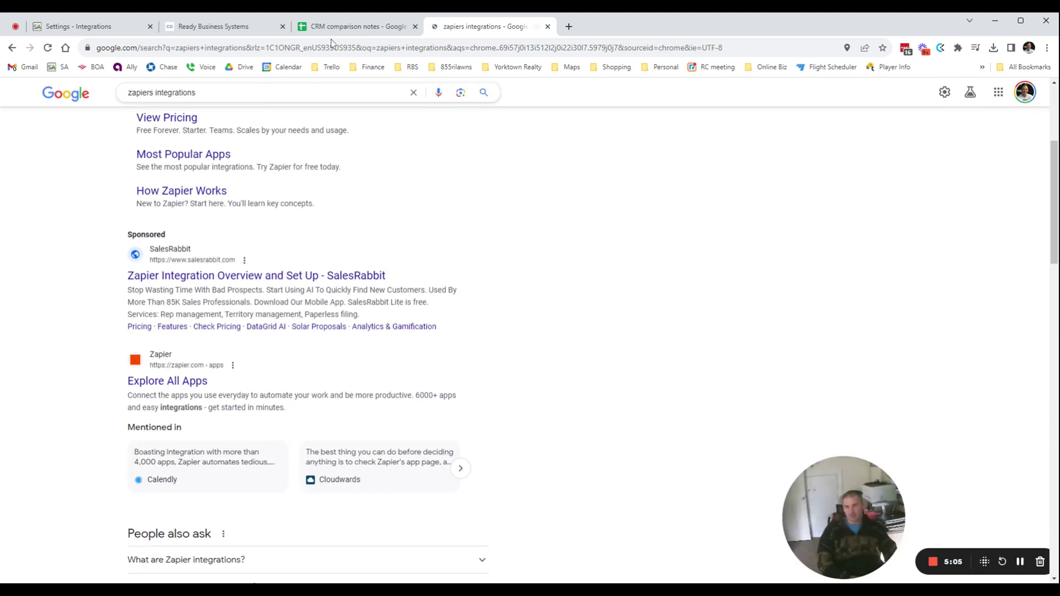
Return to the CRM comparison notes by way of Service Autopilot and Copilot, and review the Copilot sheet's question about credit card fee costs.
left_click(121, 28)
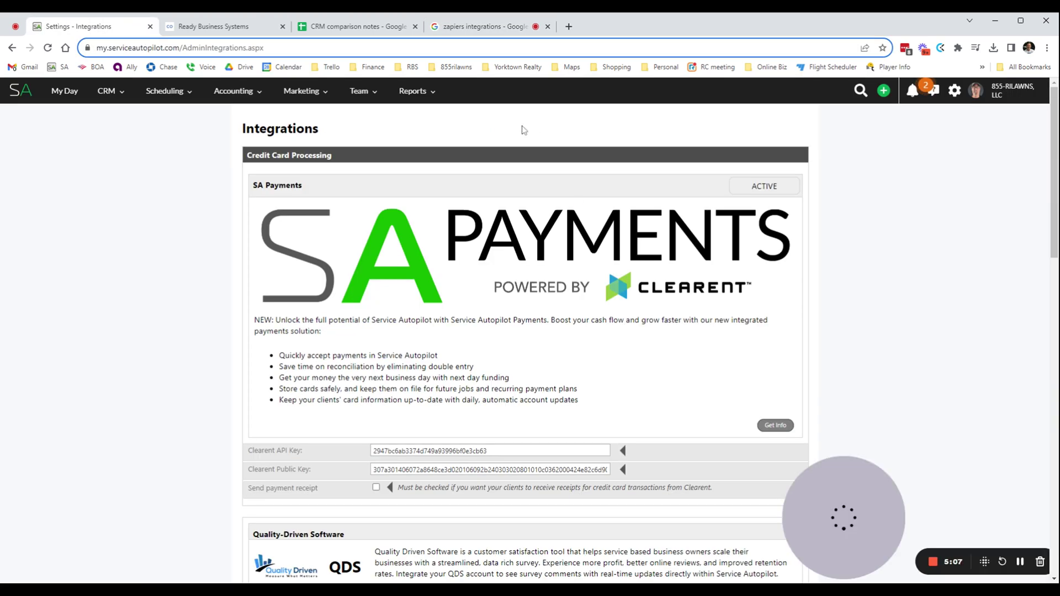
left_click(221, 26)
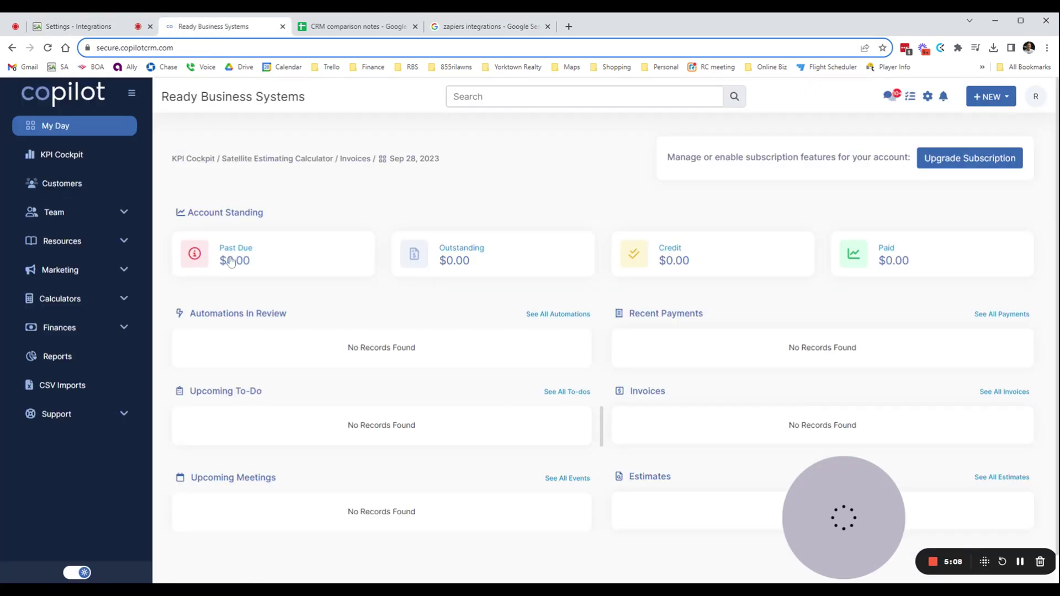
left_click(365, 26)
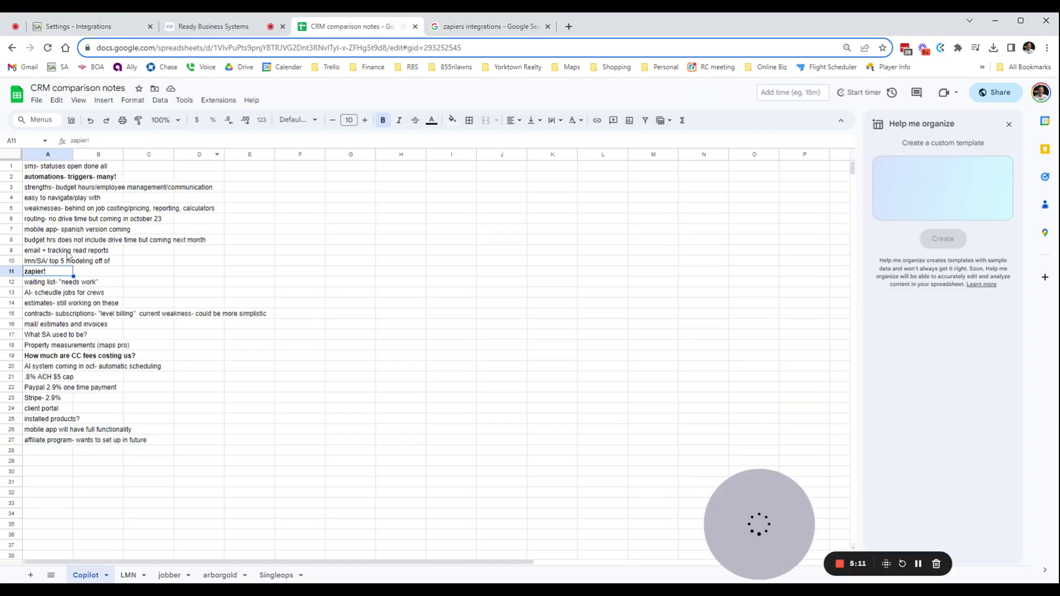
left_click(292, 452)
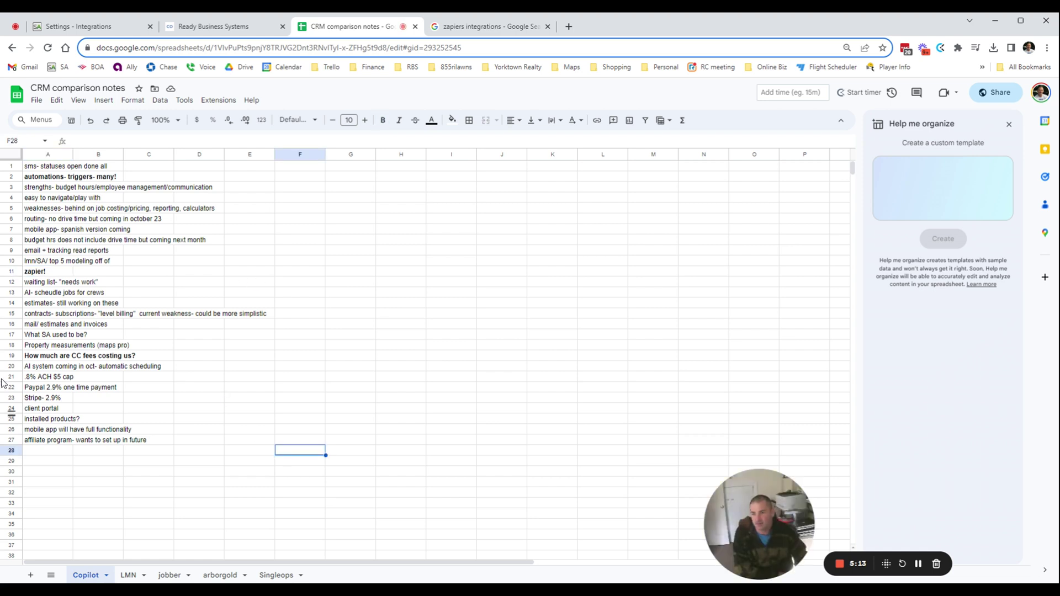
left_click(42, 357)
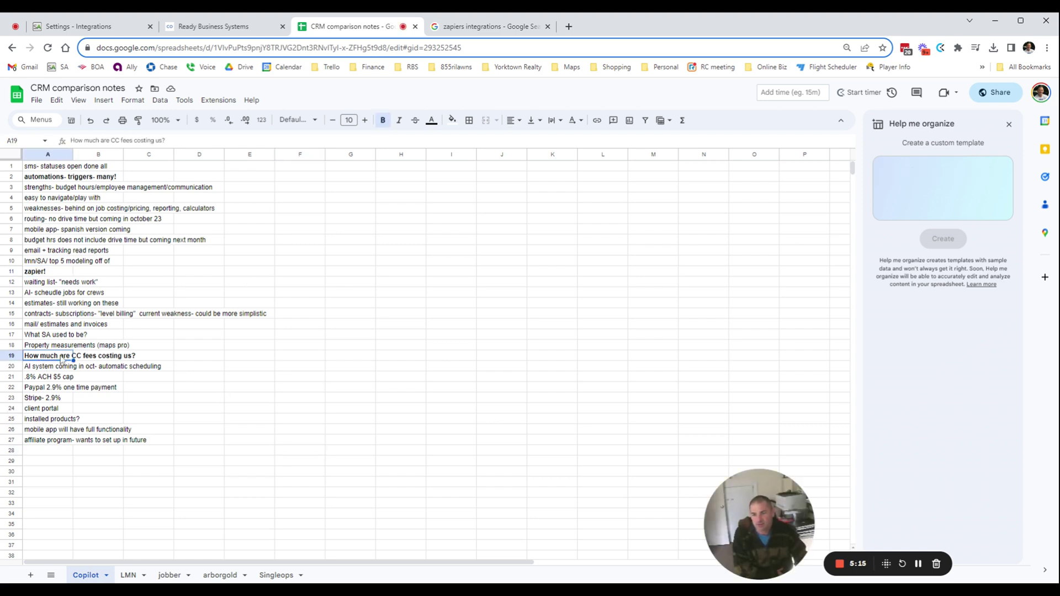
left_click_drag(67, 358, 394, 358)
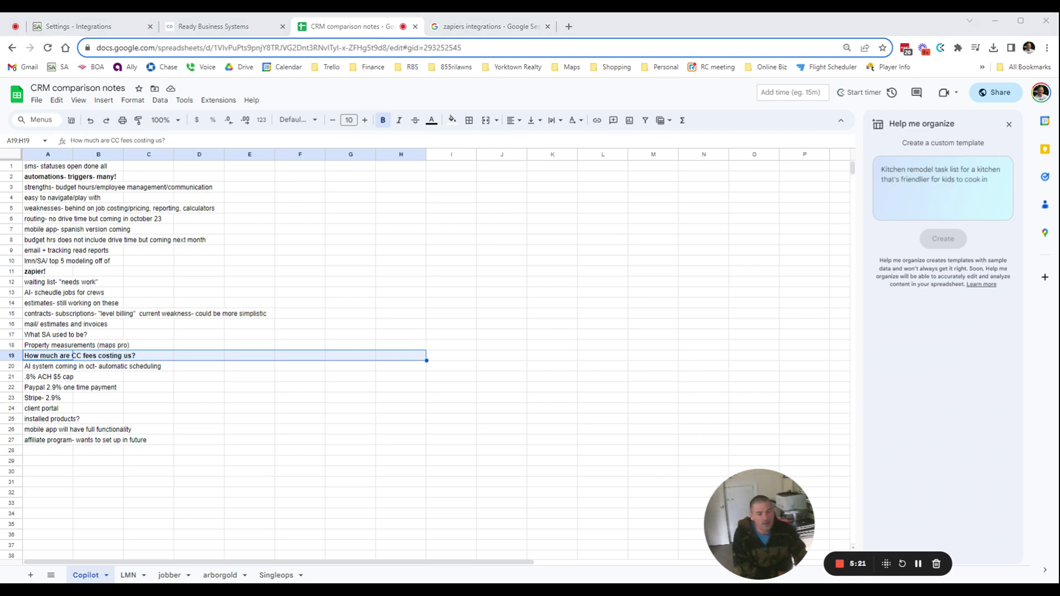
left_click(148, 377)
left_click(30, 358)
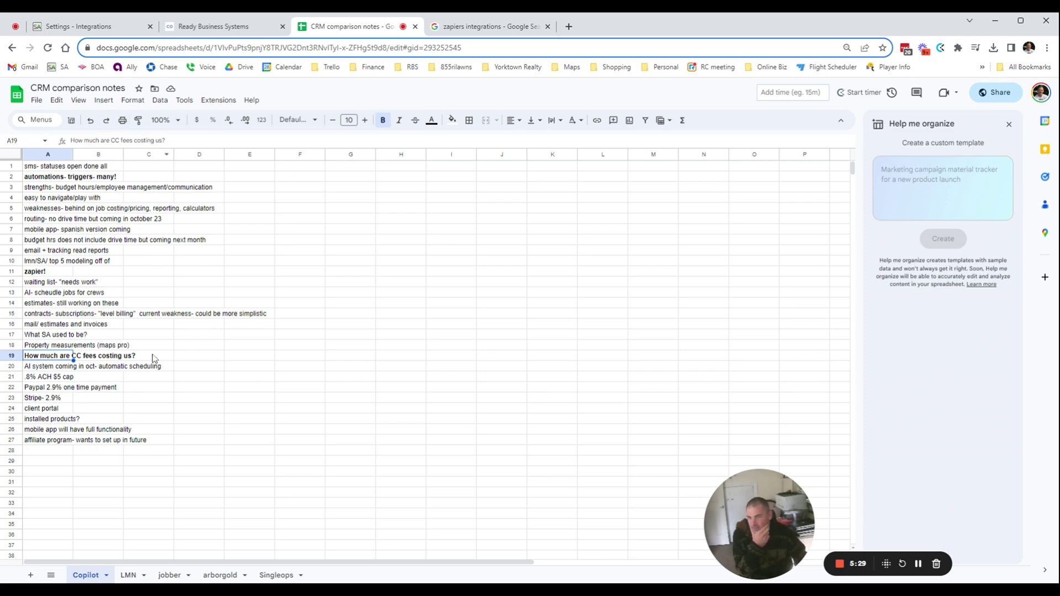
Glance back at Service Autopilot and the Copilot dashboard, and review the Copilot notes on automation triggers and Zapier.
left_click(111, 26)
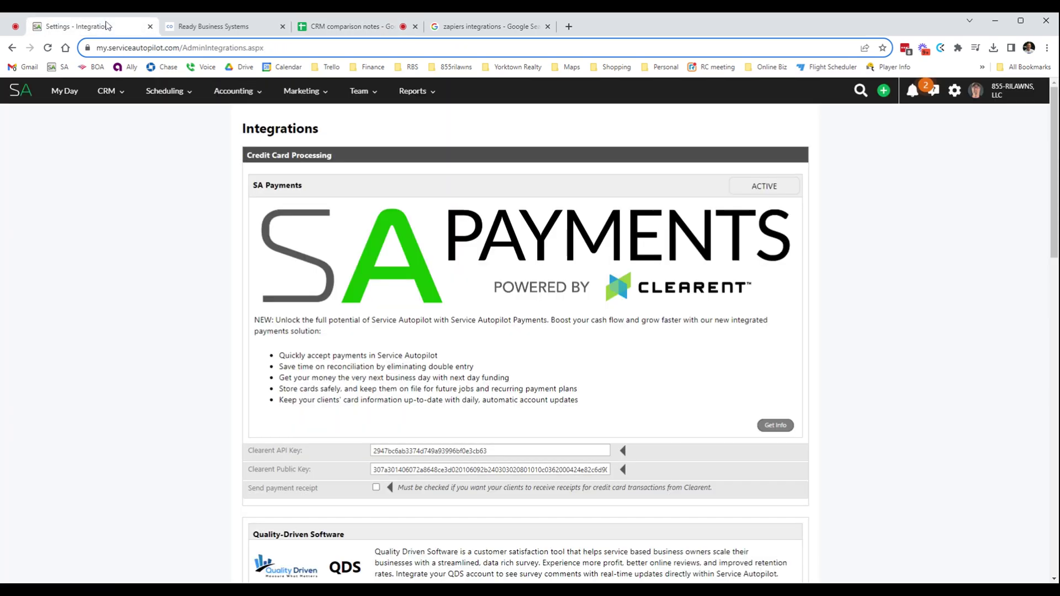
left_click(221, 26)
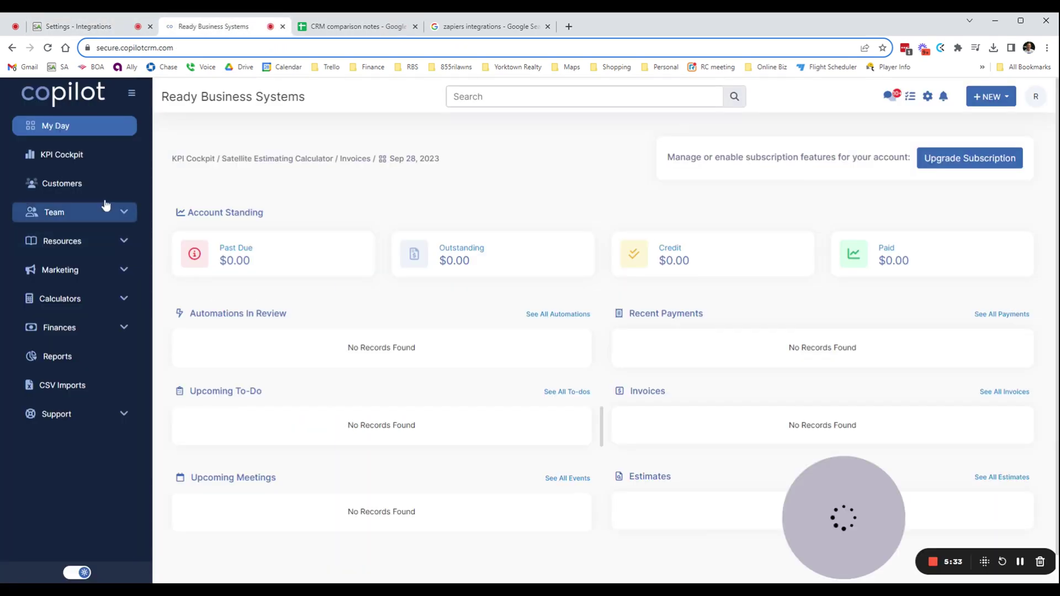
left_click(351, 26)
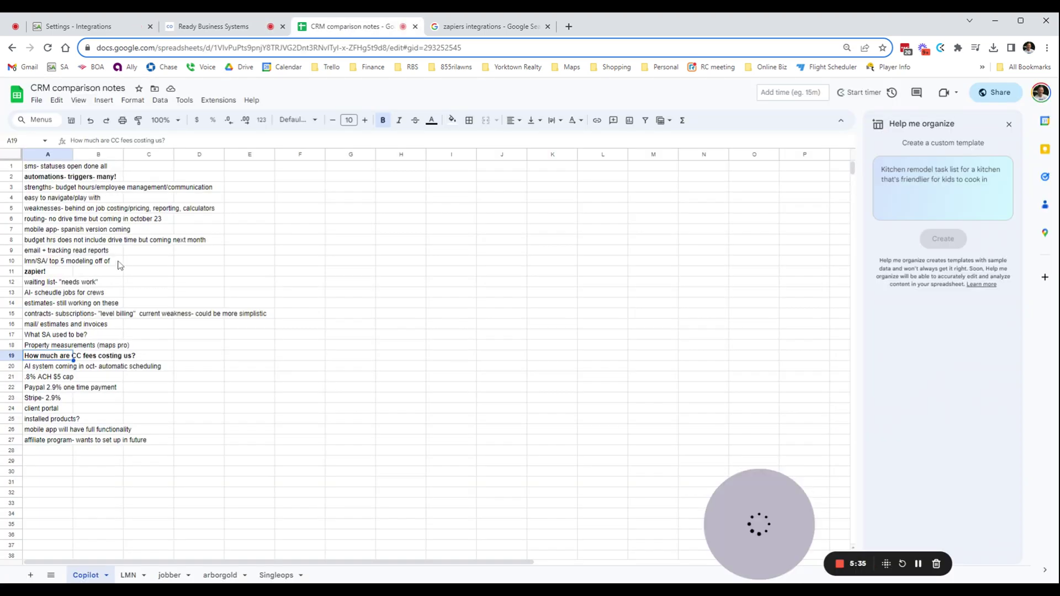
left_click(51, 178)
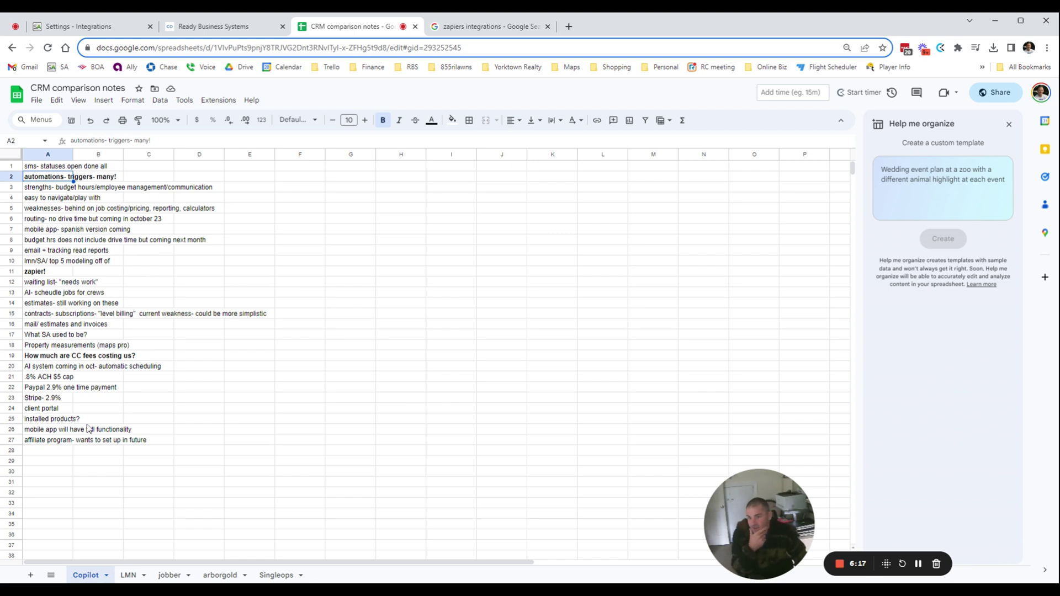
left_click(43, 273)
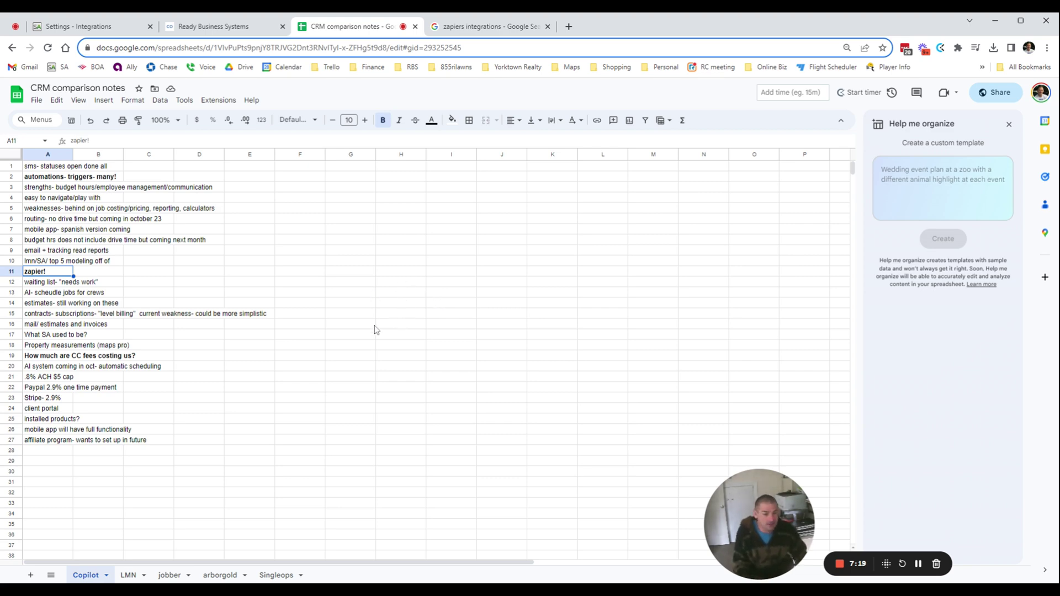
Review the Copilot notes on weaknesses, the mobile app, SMS statuses and the budget hours and employee management strengths.
left_click(45, 210)
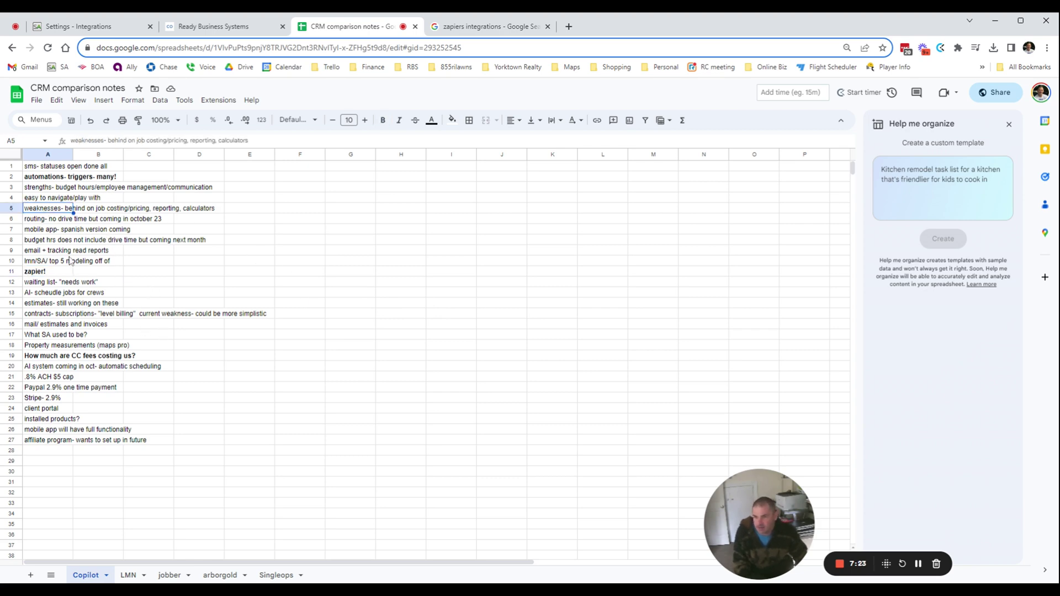
left_click(30, 230)
left_click(208, 273)
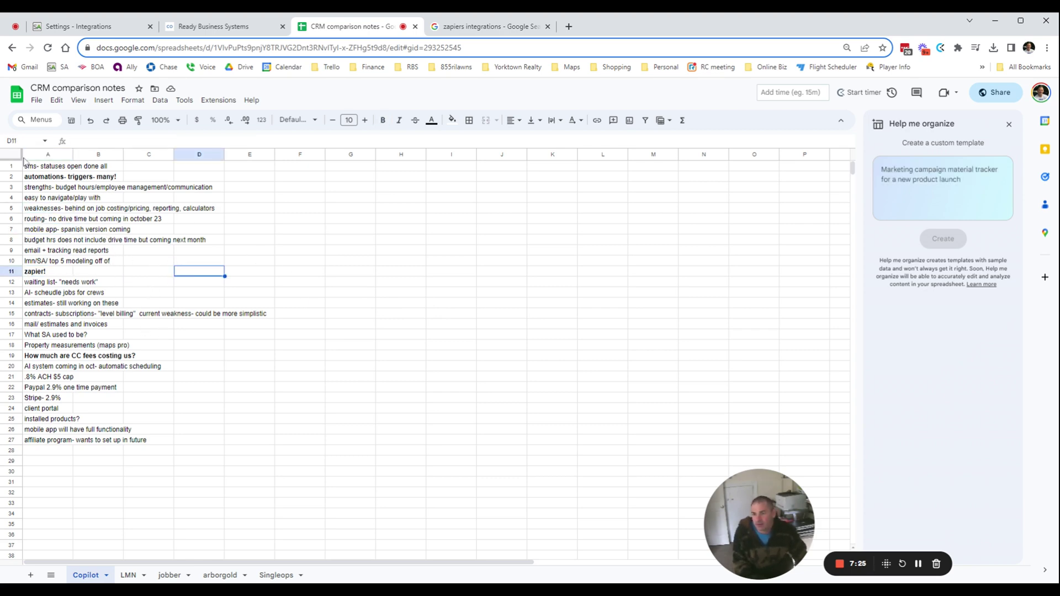
left_click(61, 166)
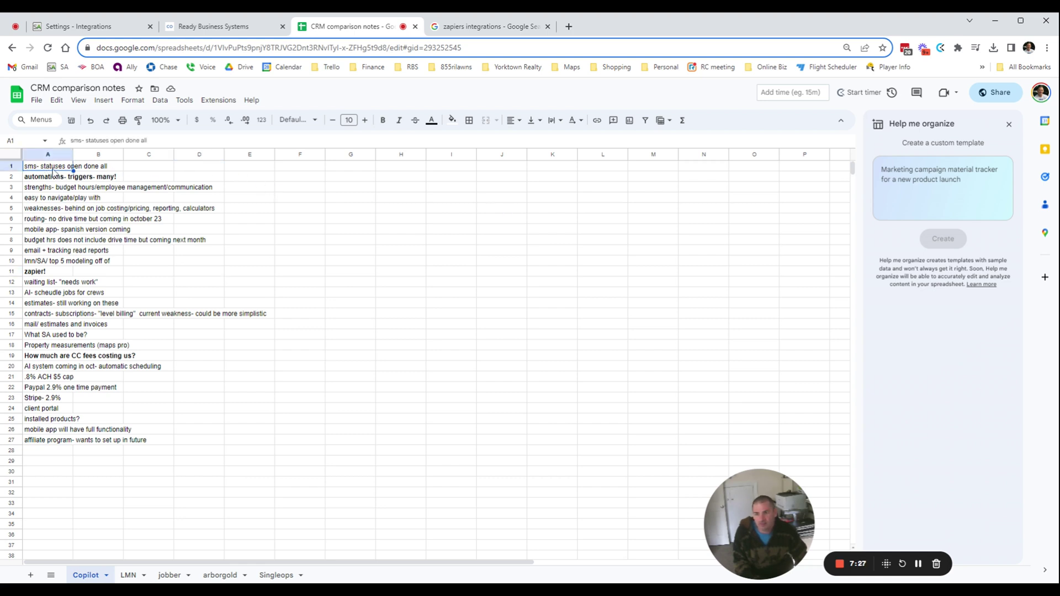
left_click(46, 190)
left_click(53, 169)
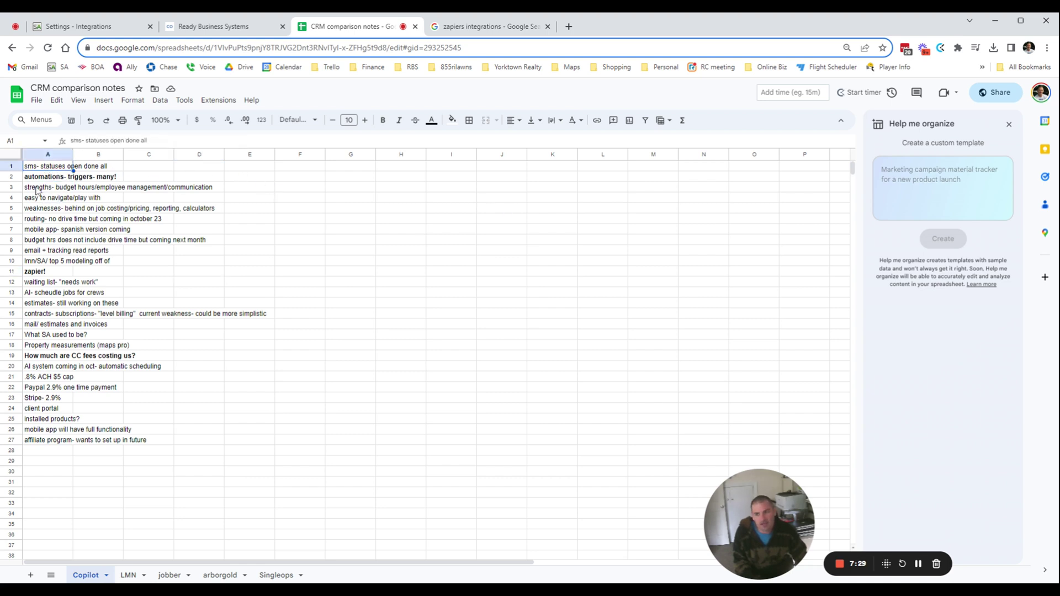
left_click(49, 188)
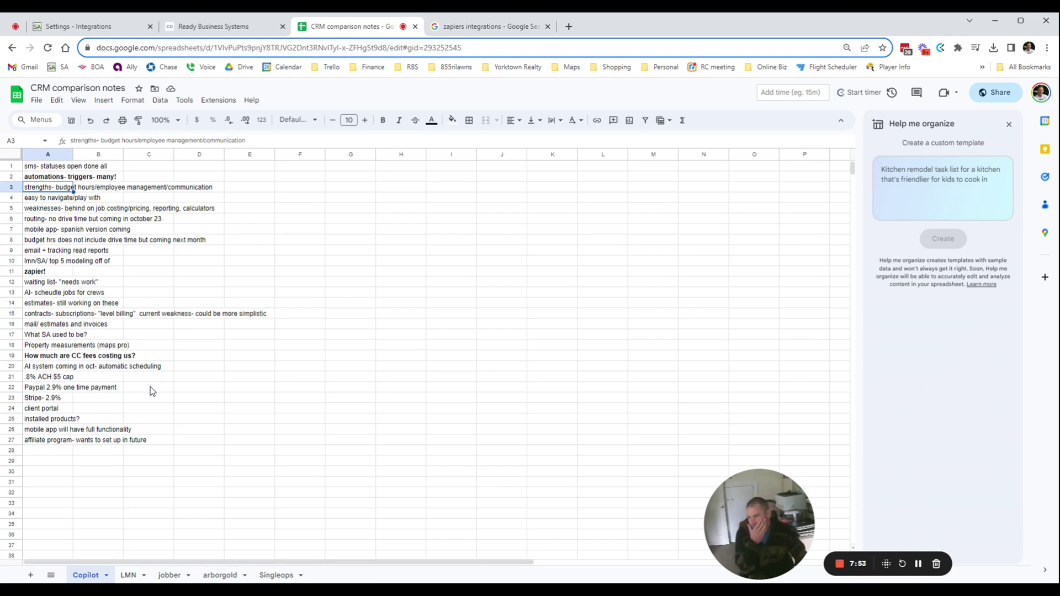
Review the Copilot notes on AI job scheduling, routing drive time, email tracking, mailed estimates and invoices, and what SA used to be.
left_click(55, 293)
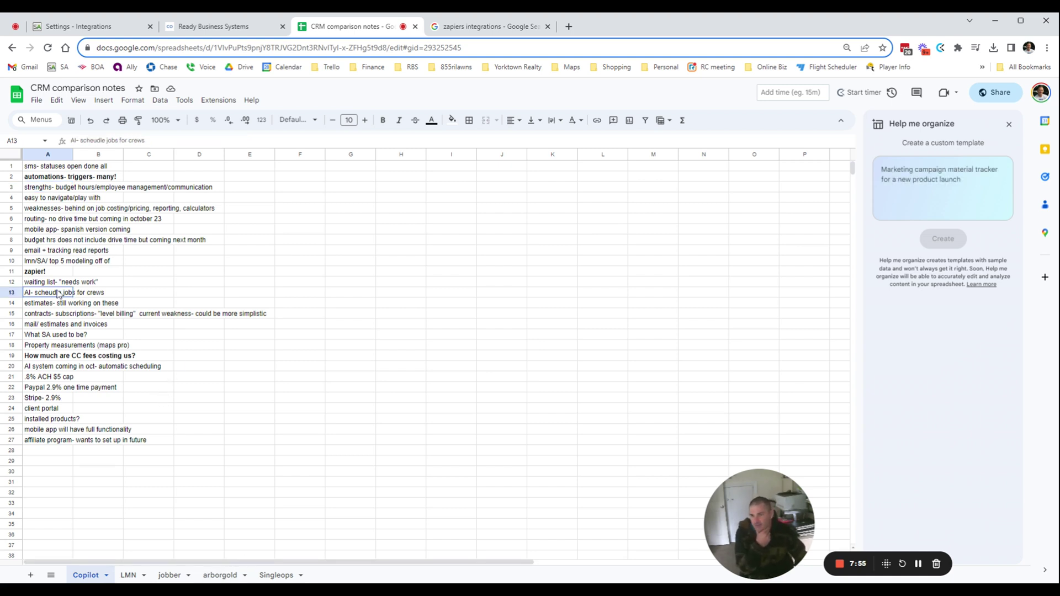
key("Up")
key("Up")
key("Up")
key("Up")
key("Up")
key("Down")
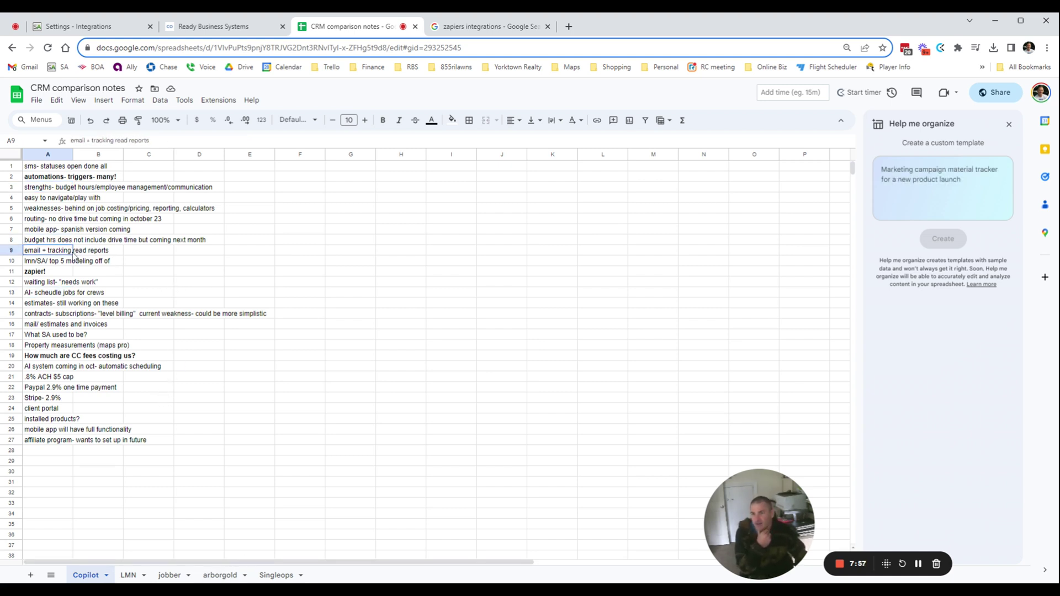
left_click(55, 222)
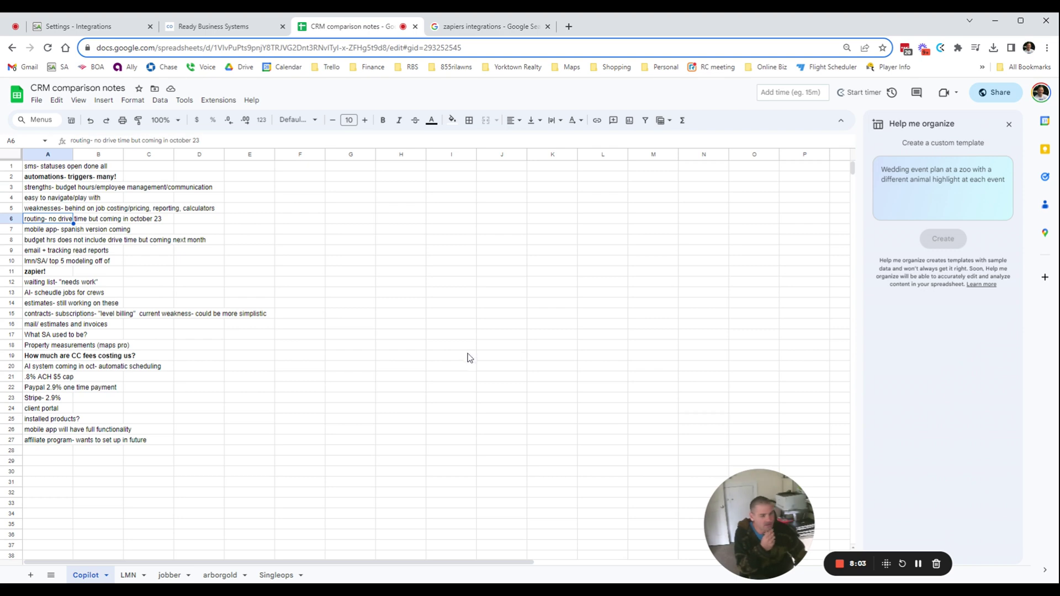
left_click(55, 251)
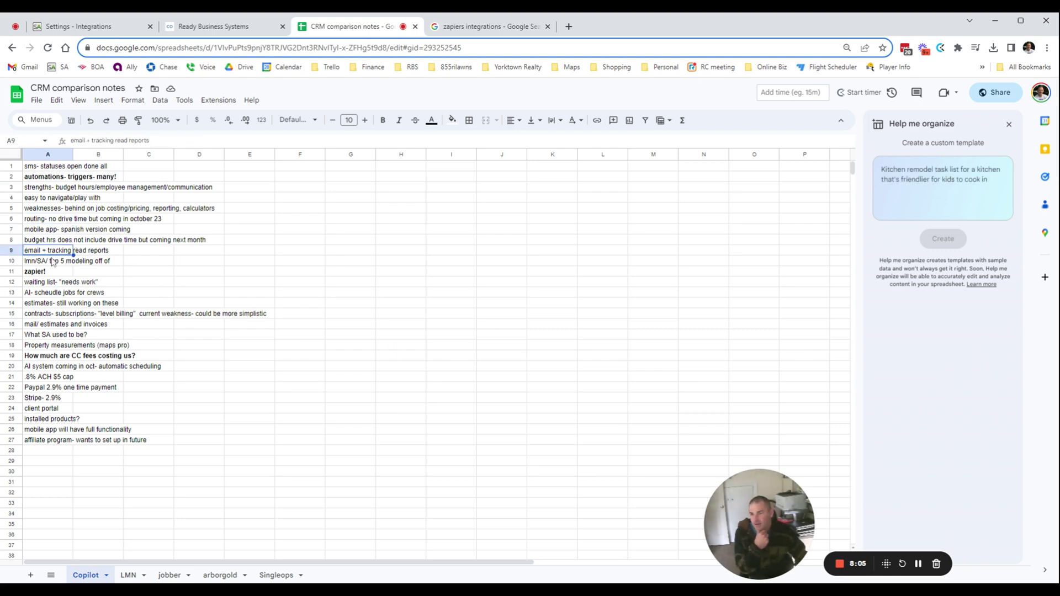
left_click(32, 295)
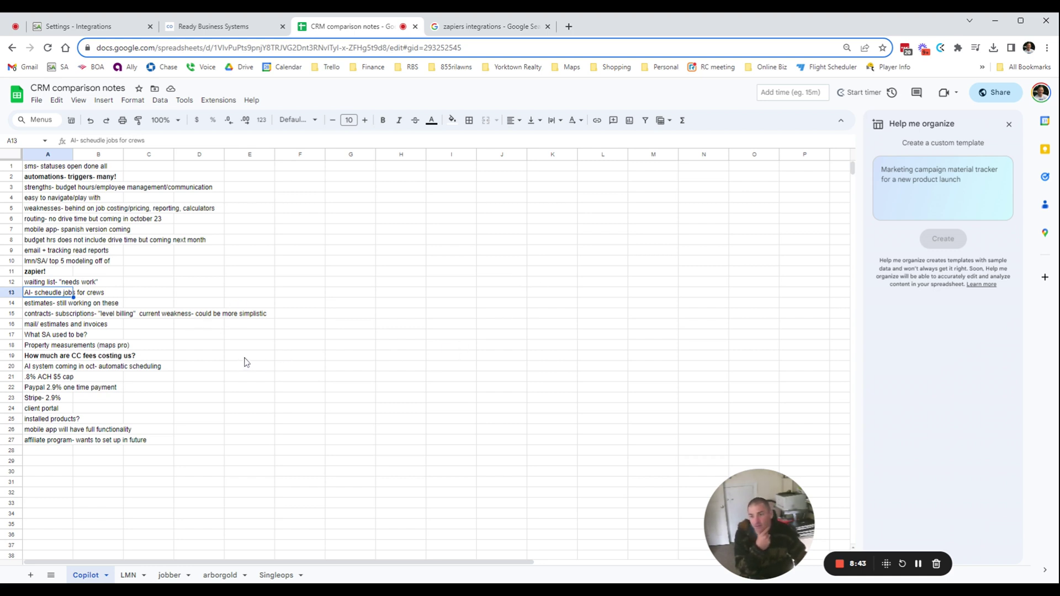
left_click(78, 325)
left_click(122, 336)
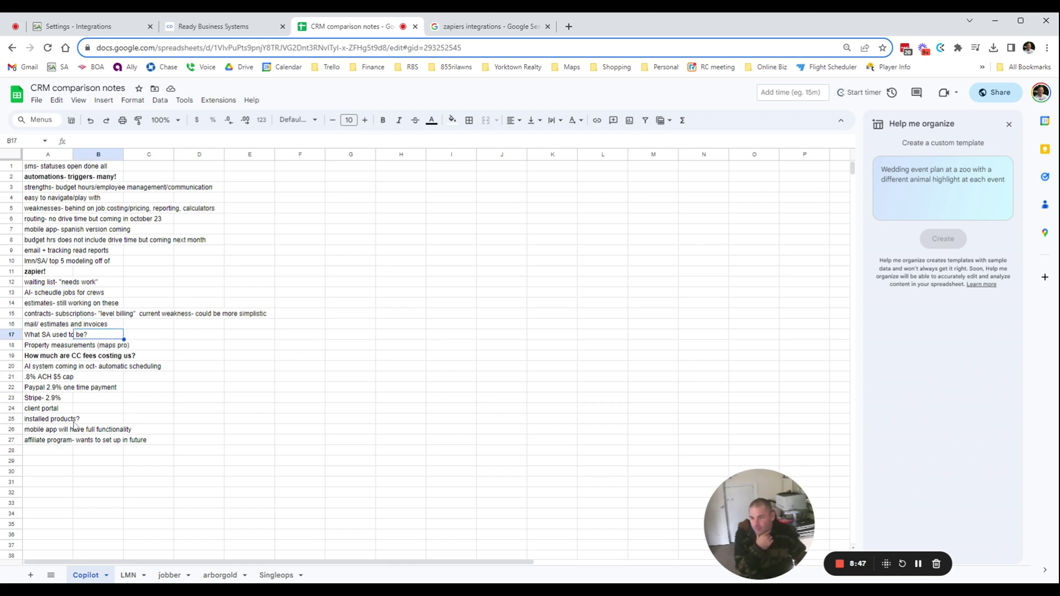
Review the Copilot notes on the automatic AI scheduling system and payment fees, undoing the stray cell edit.
left_click(70, 367)
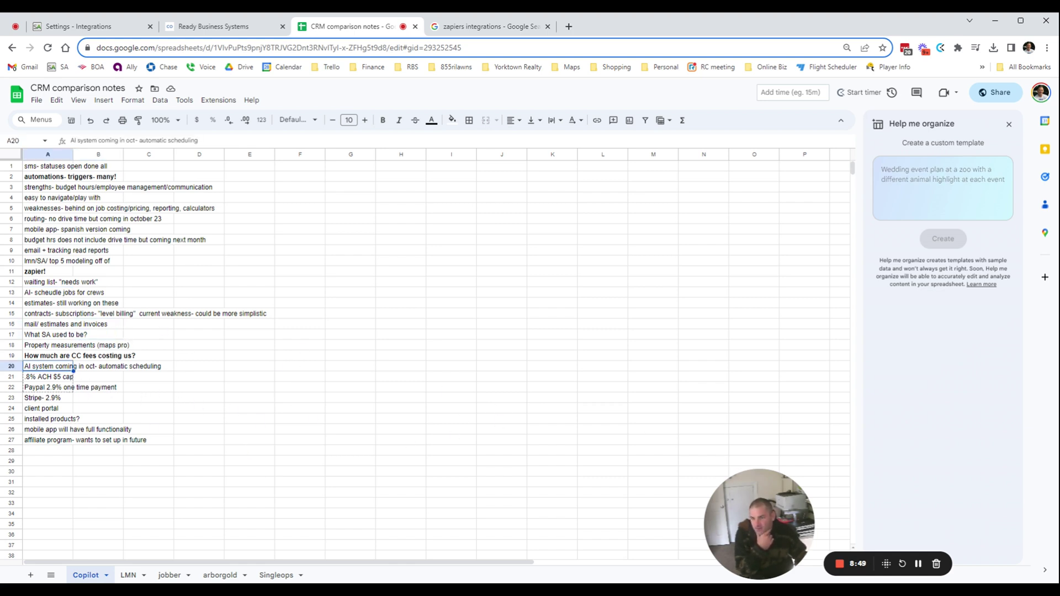
left_click_drag(74, 383, 73, 391)
key("ctrl+z")
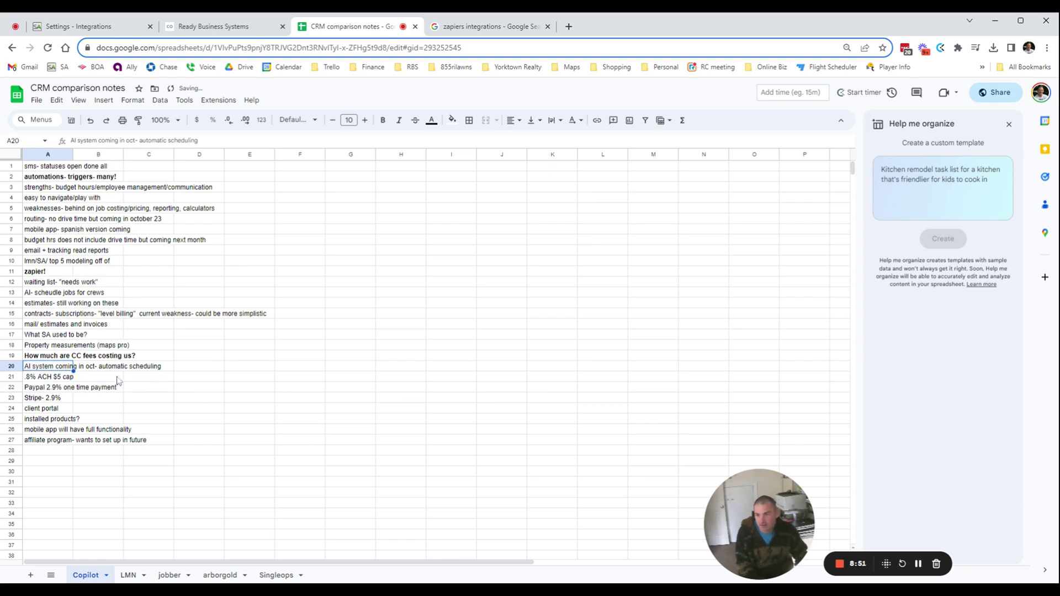
left_click(158, 364)
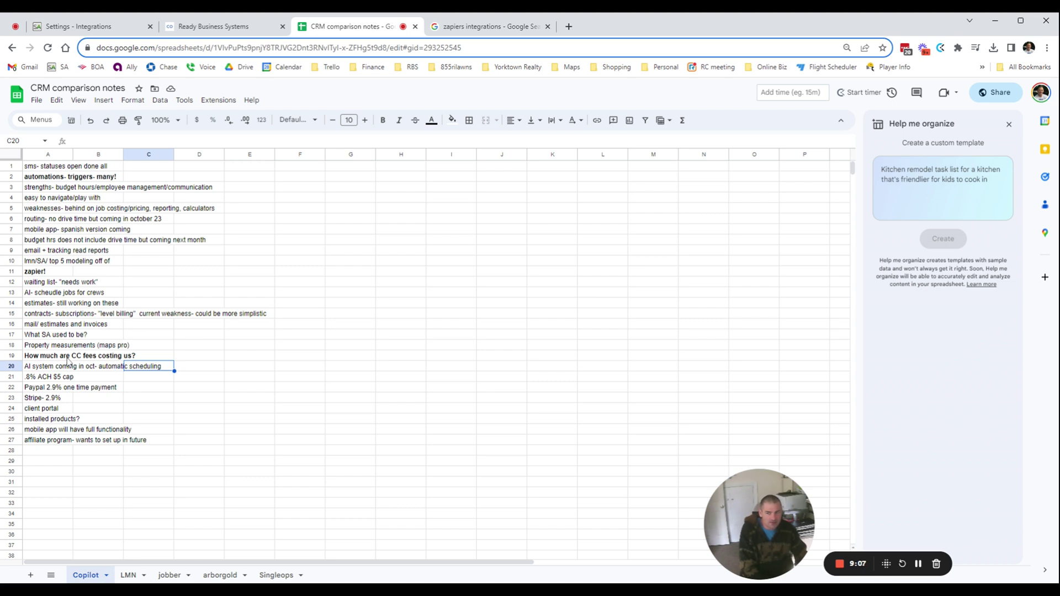
Review the Copilot notes' question about how much credit card fees are costing.
left_click_drag(60, 359, 183, 363)
right_click(183, 359)
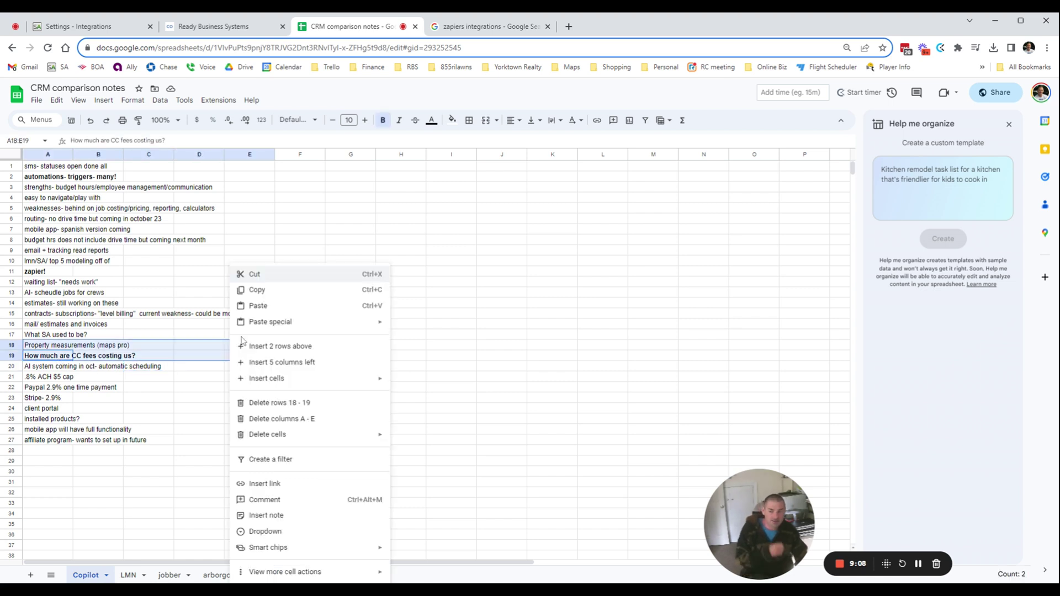
left_click(178, 334)
left_click_drag(47, 357, 335, 362)
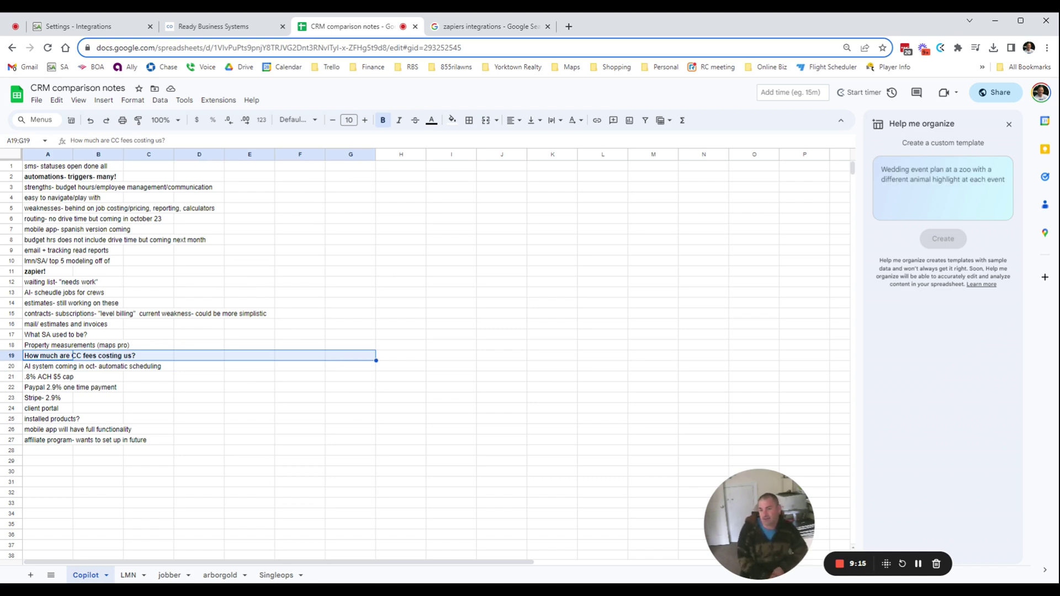
left_click(342, 386)
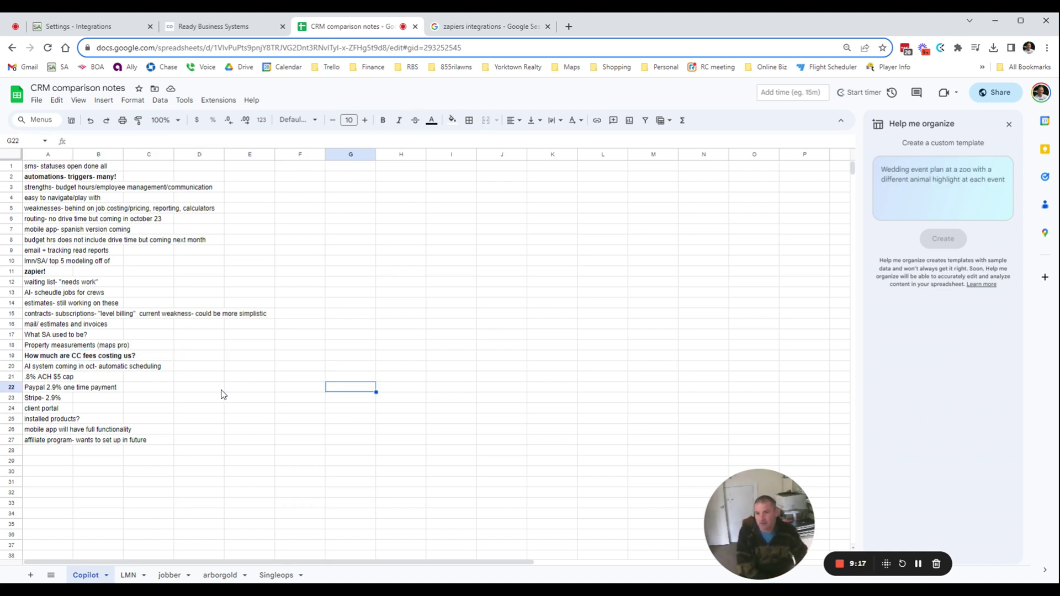
left_click_drag(46, 356, 327, 366)
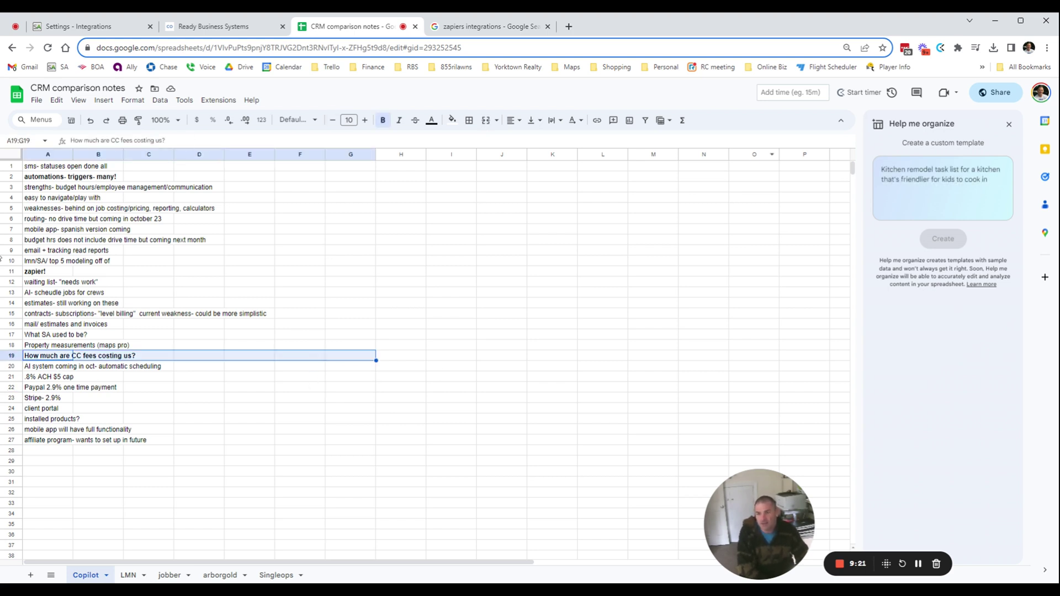
Switch to Copilot, open the KPI Cockpit and examine its Service Area drive-time figures.
left_click(213, 26)
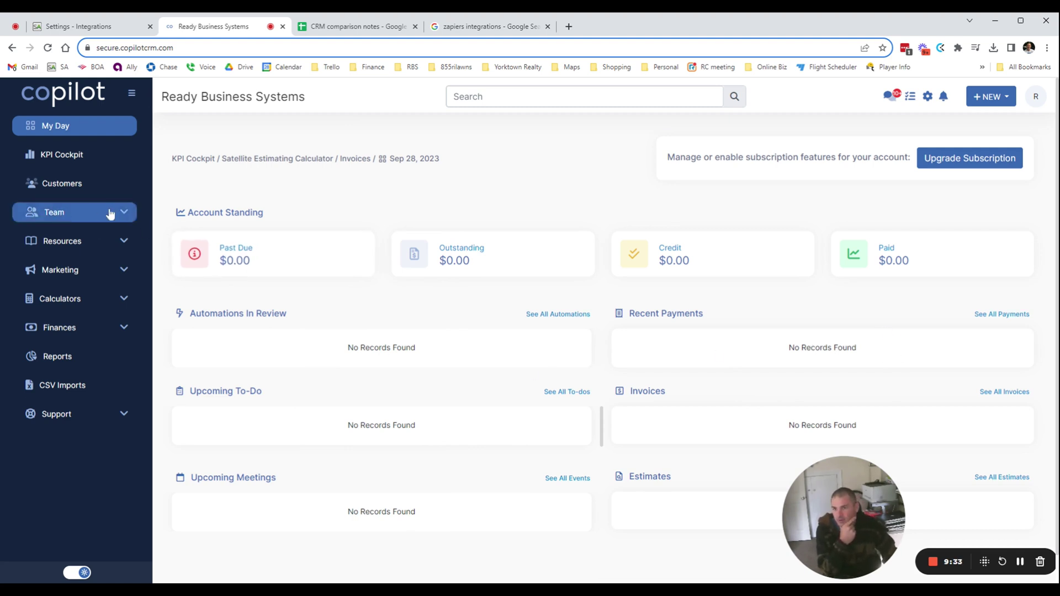
left_click(64, 153)
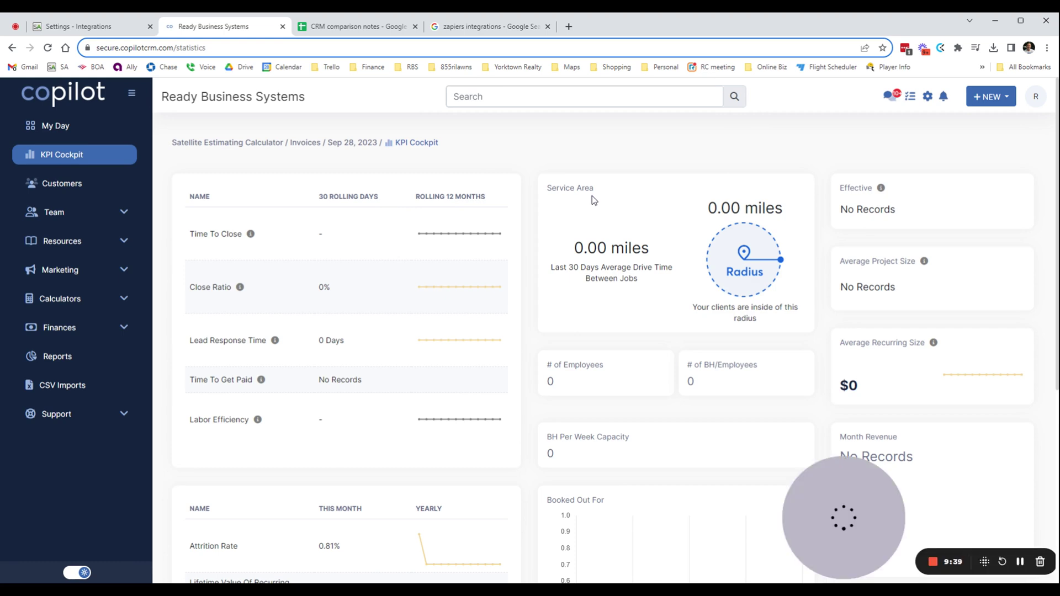
left_click_drag(561, 194, 654, 194)
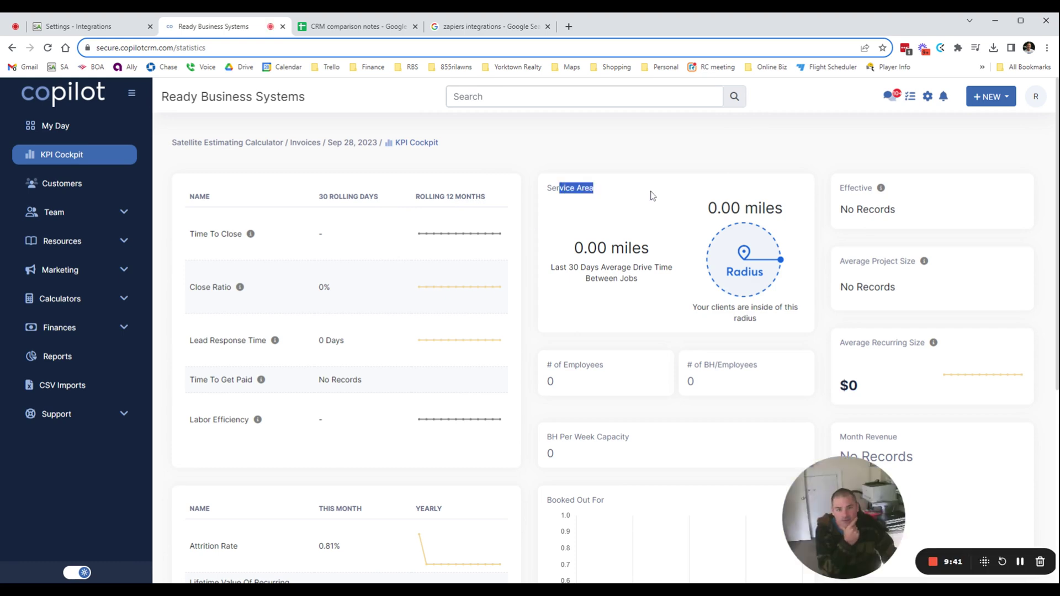
scroll(670, 421, "down", 3)
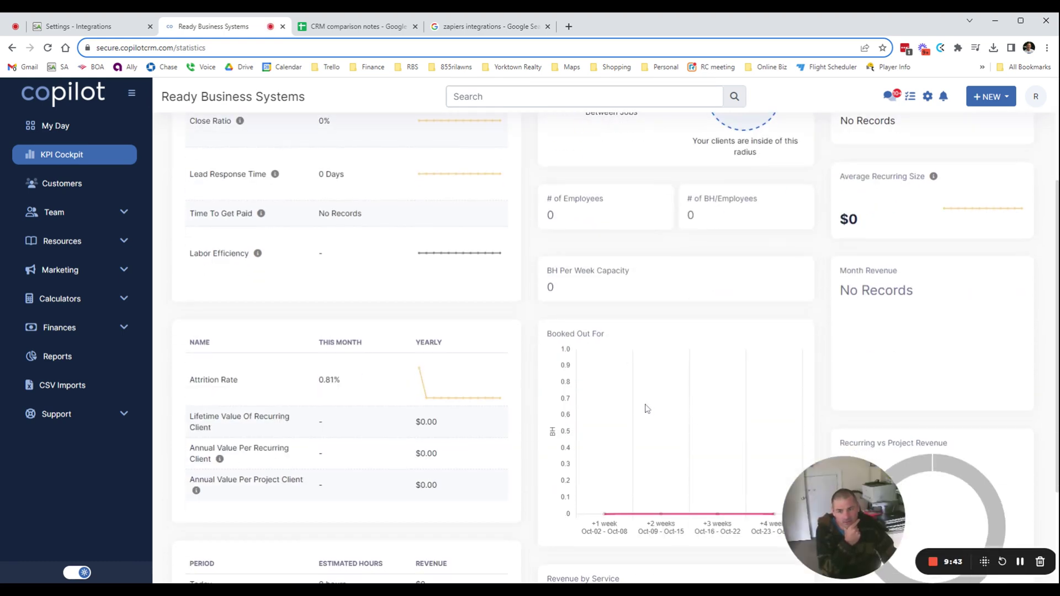
Examine the KPI Cockpit's attrition rate, lifetime value and annual client value metrics, and the estimated hours and revenue table.
left_click_drag(233, 447, 293, 469)
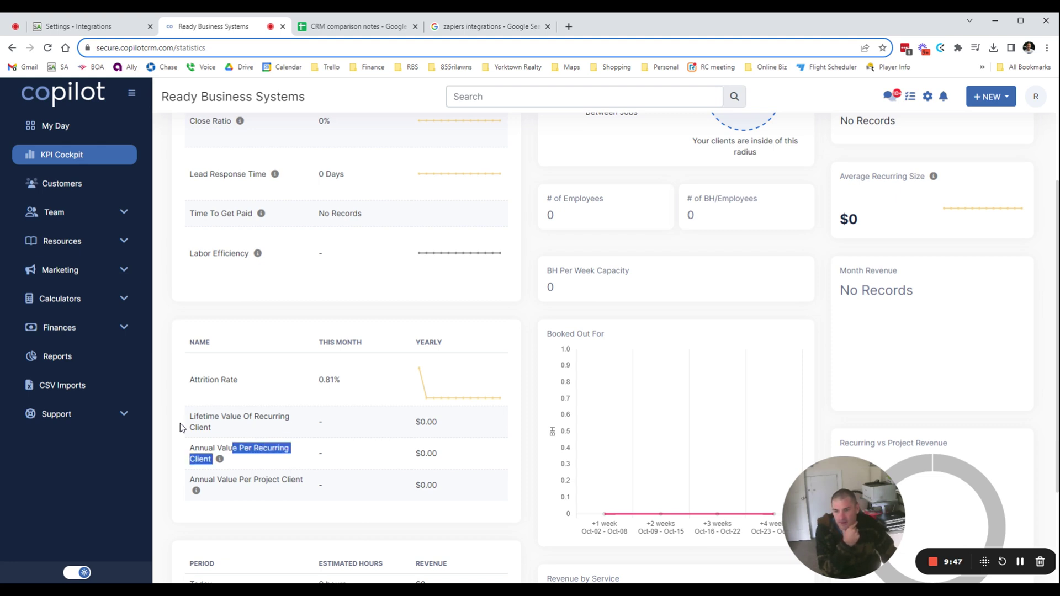
left_click_drag(198, 416, 440, 488)
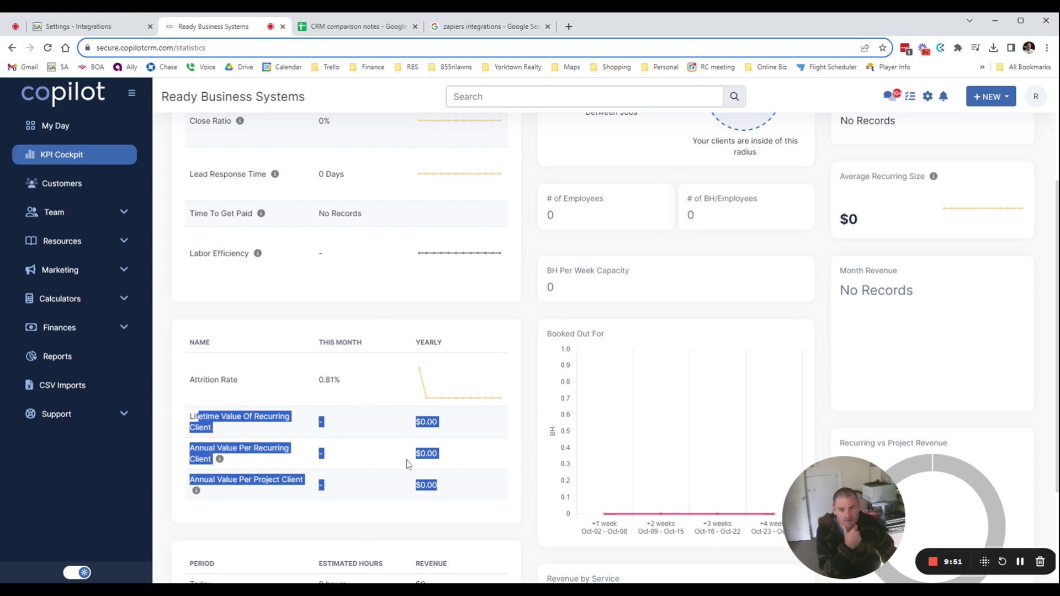
left_click(425, 467)
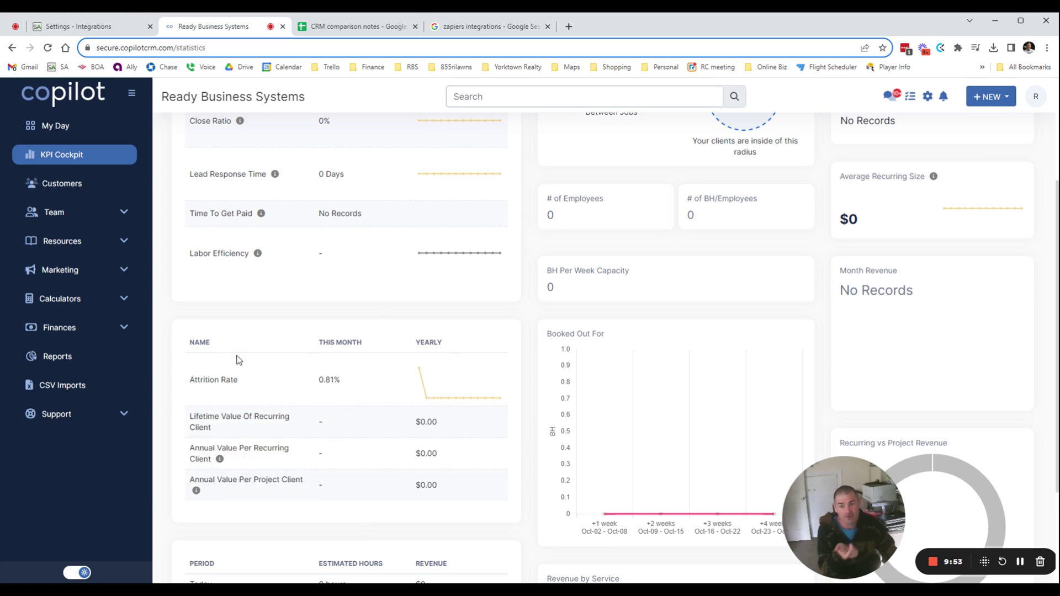
left_click_drag(203, 380, 529, 485)
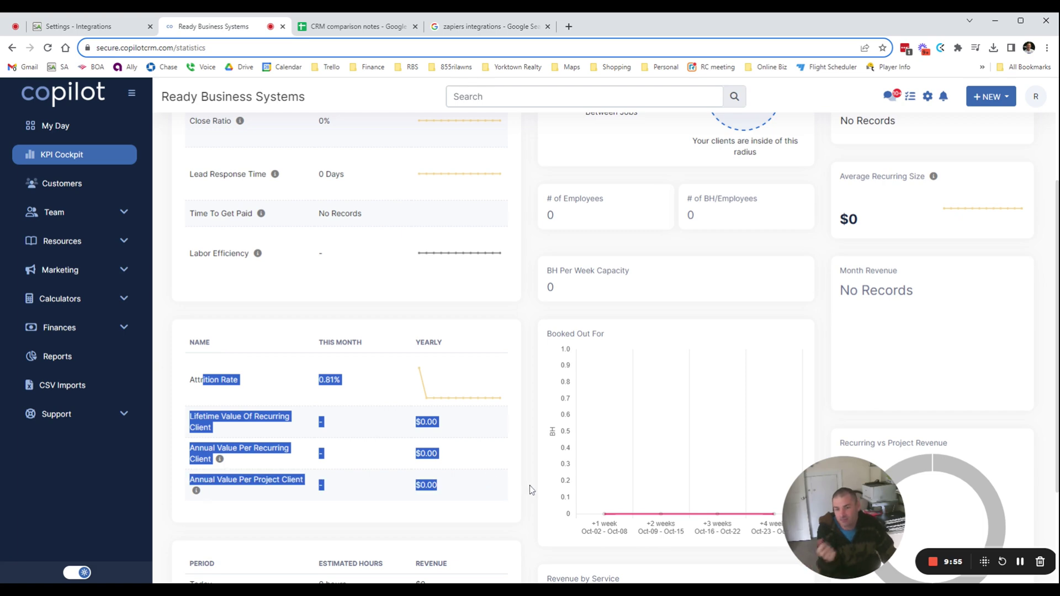
scroll(530, 485, "down", 2)
scroll(535, 486, "down", 1)
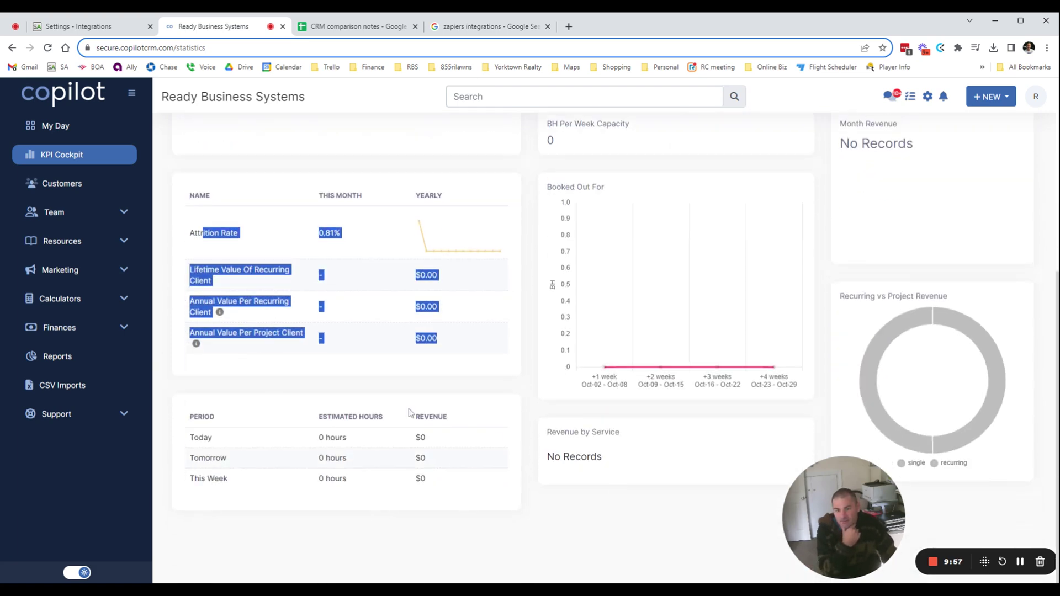
Examine the KPI Cockpit's average recurring size, budgeted hours per week capacity and budgeted hours per employee.
scroll(523, 342, "up", 1)
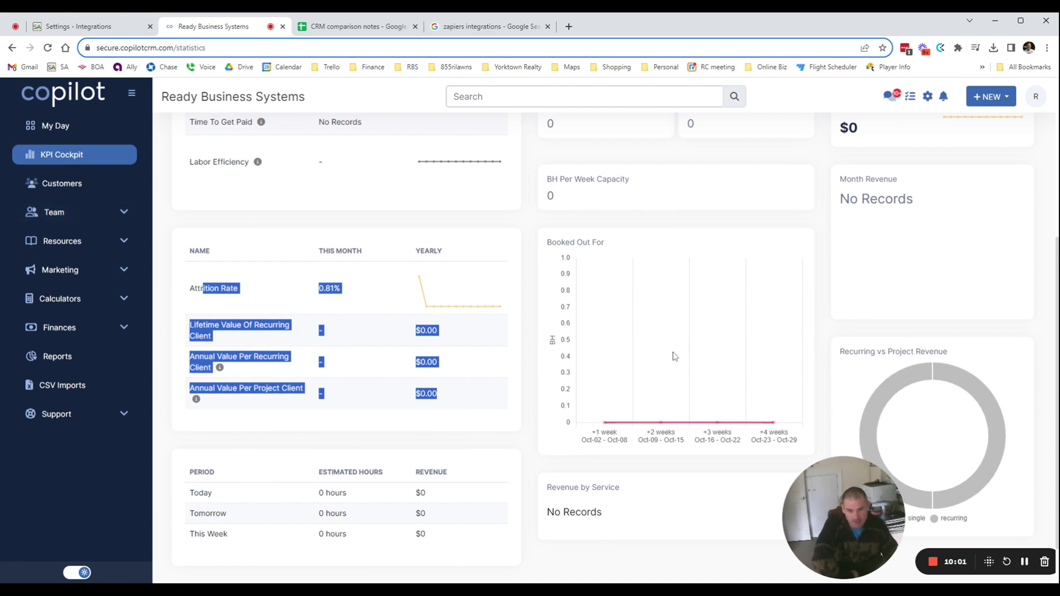
scroll(730, 409, "up", 1)
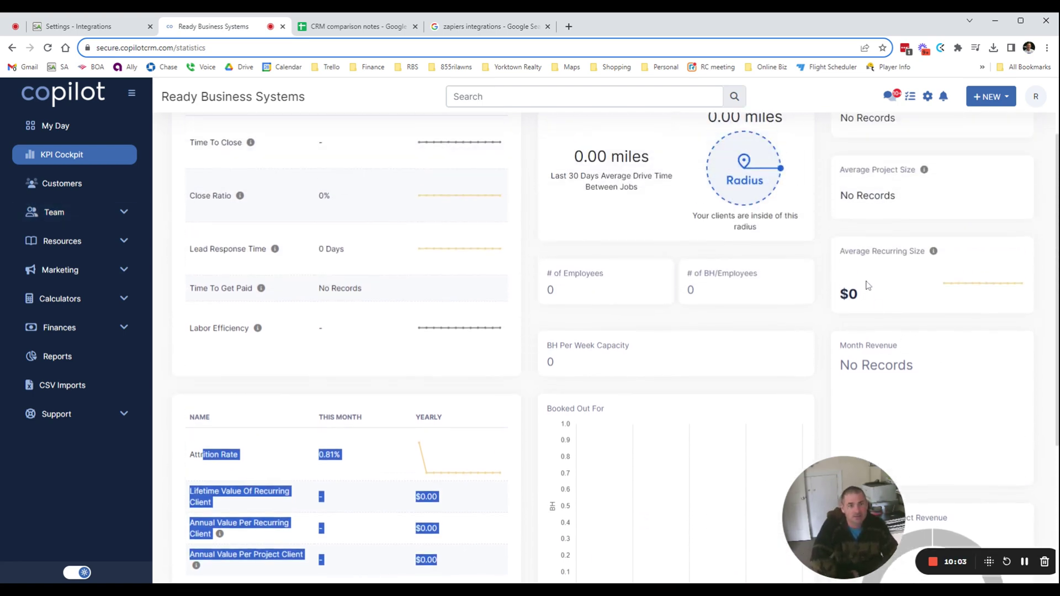
left_click_drag(865, 251, 921, 251)
scroll(902, 190, "up", 2)
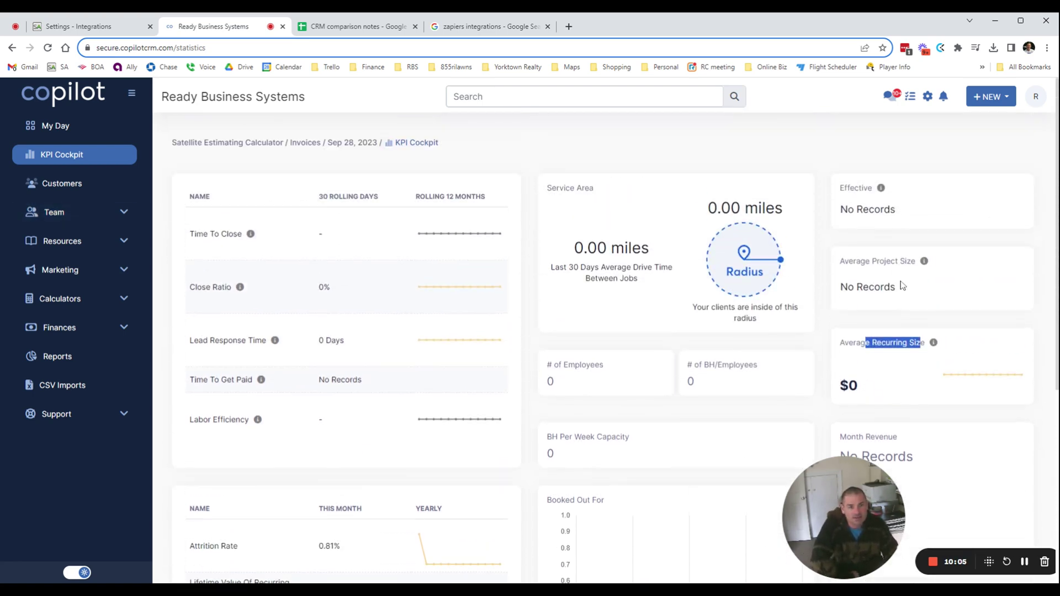
scroll(717, 248, "down", 2)
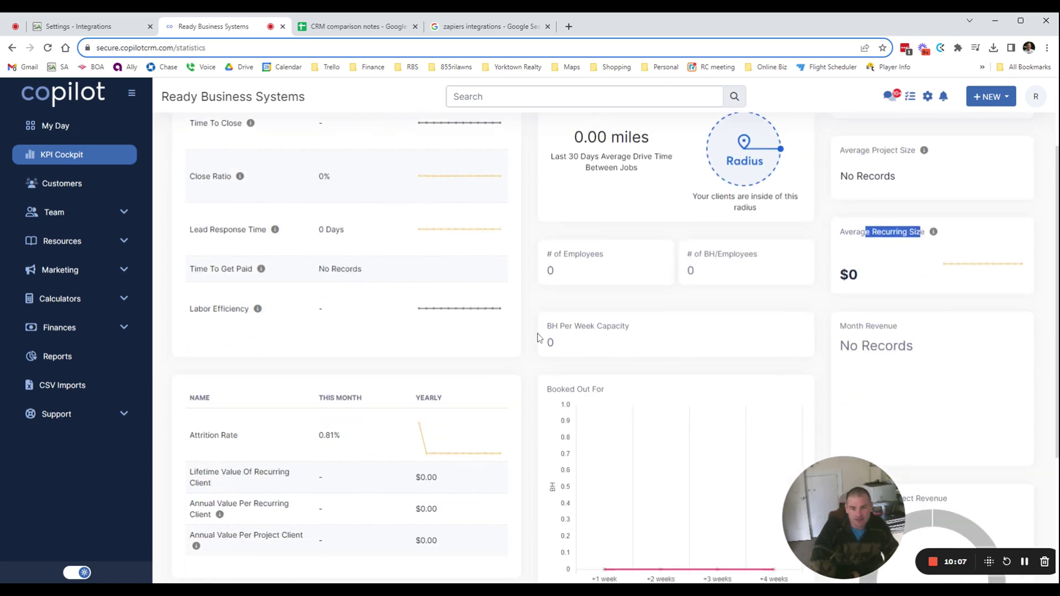
left_click_drag(538, 337, 626, 340)
left_click(626, 340)
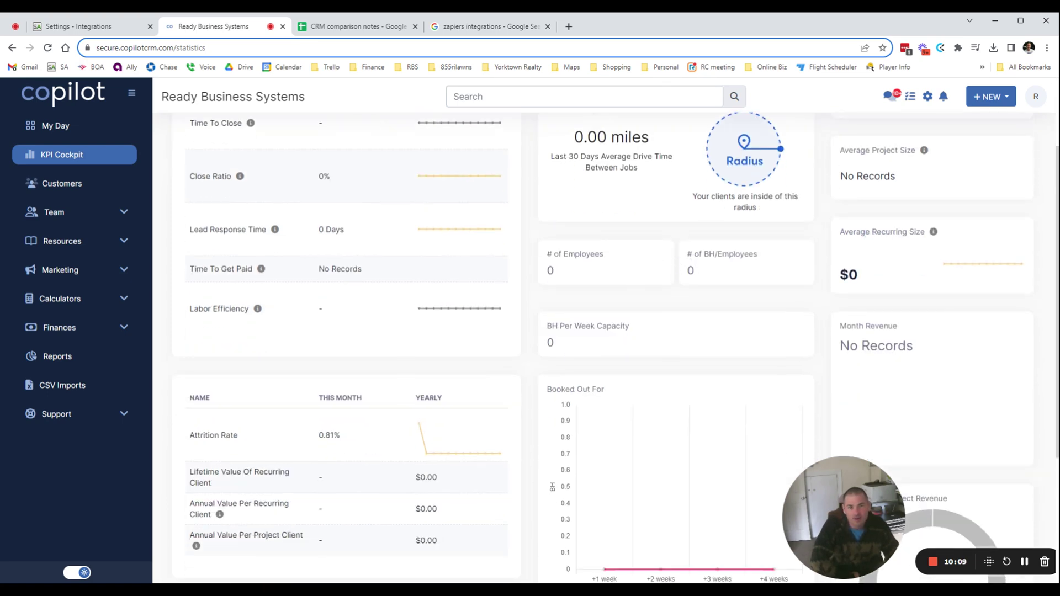
left_click_drag(692, 254, 727, 280)
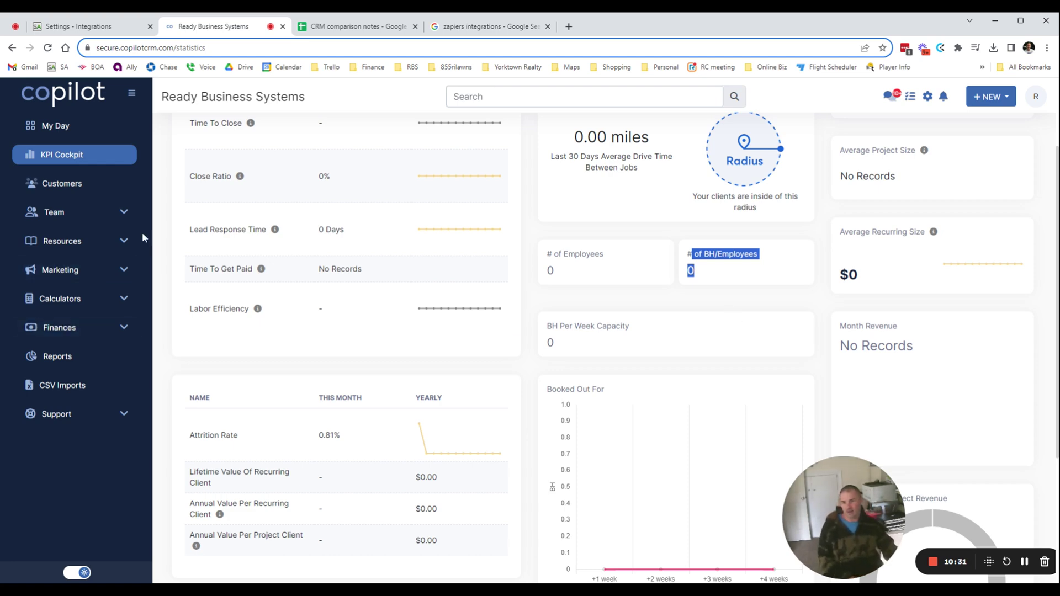
Browse Copilot's customer pages for properties, work requests, automations, map and reviews, including the code snippet for embedding customer reviews.
left_click(88, 187)
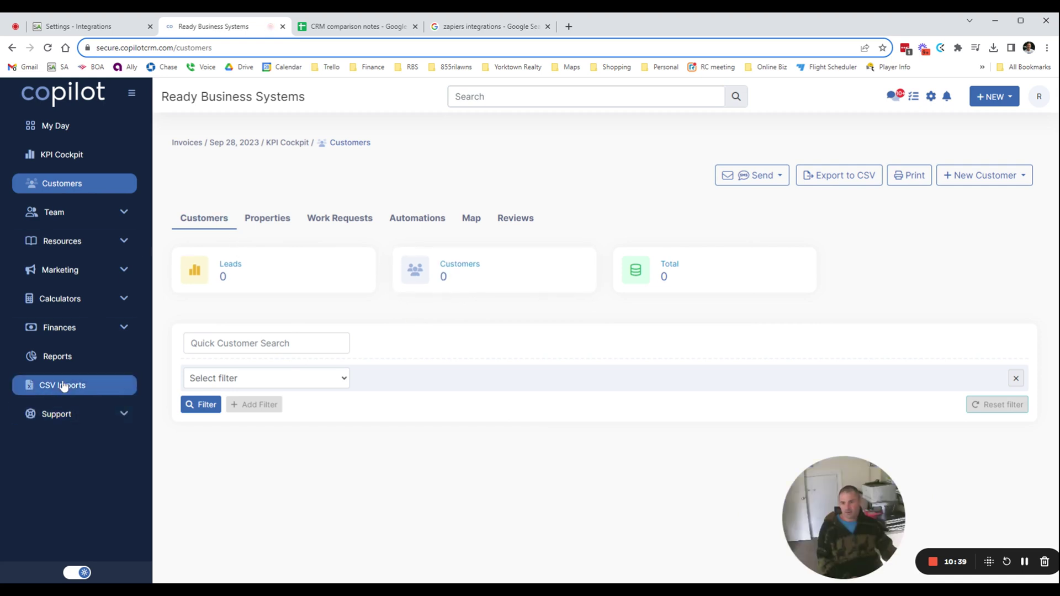
left_click(275, 219)
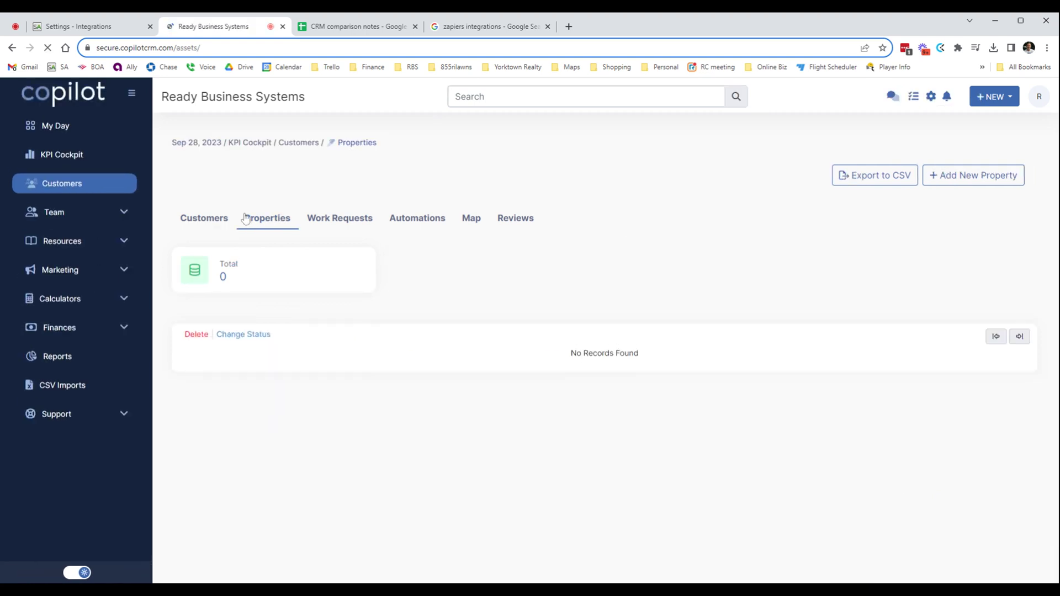
left_click(342, 229)
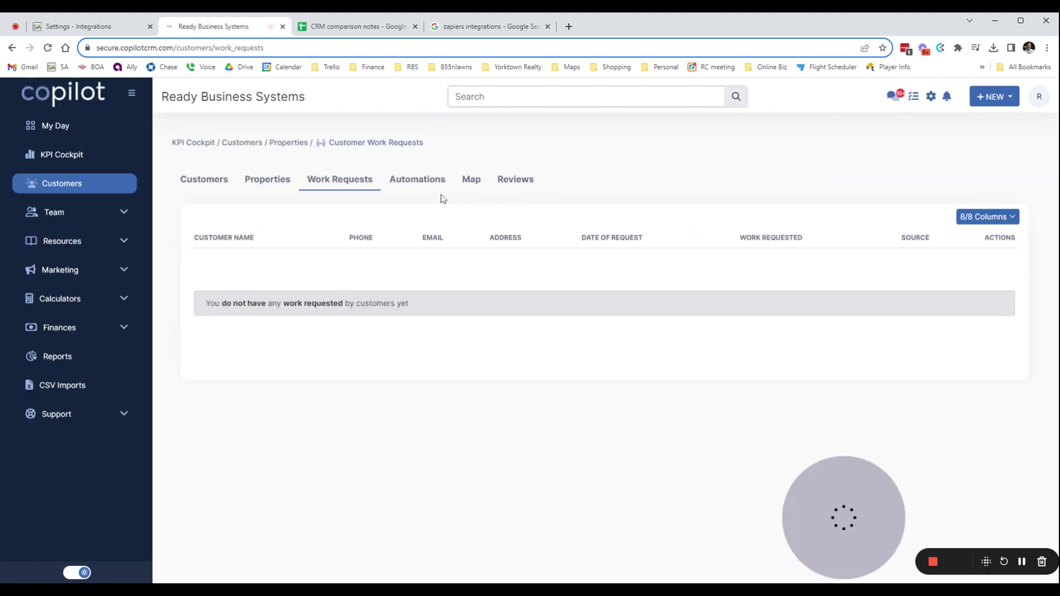
left_click(426, 181)
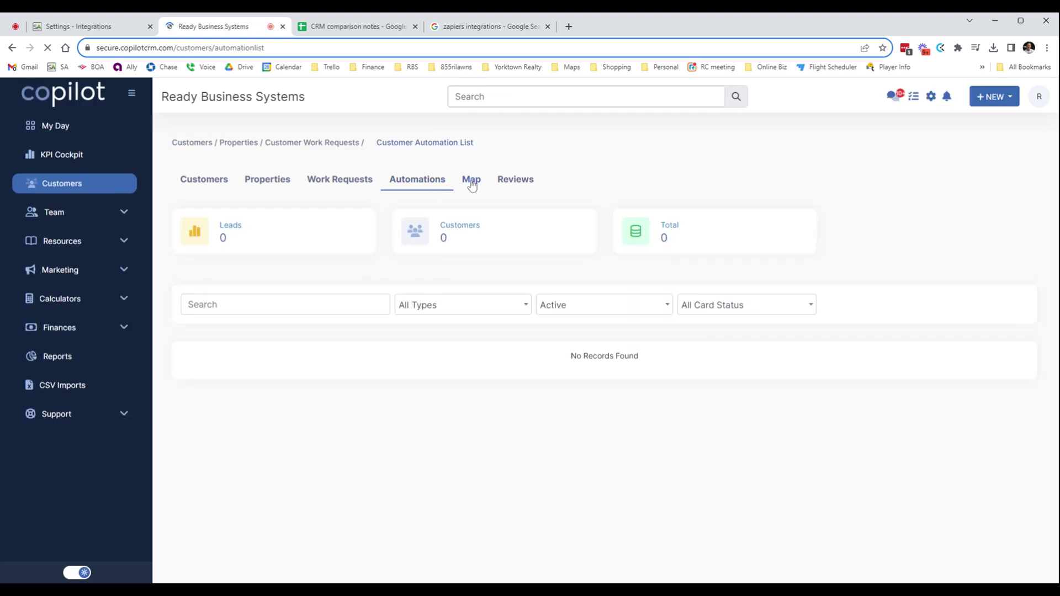
left_click(470, 181)
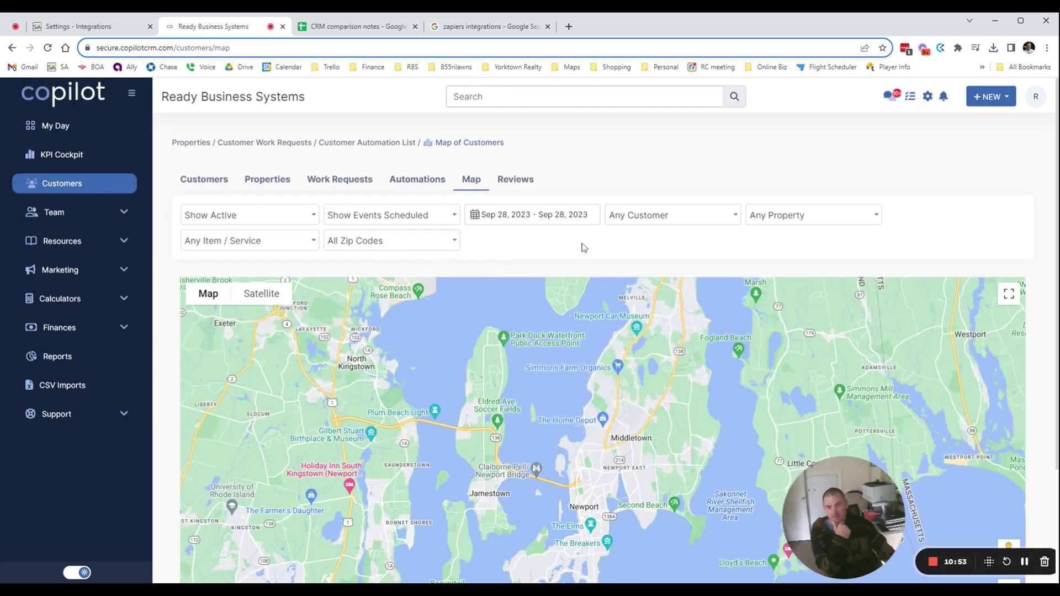
left_click(515, 179)
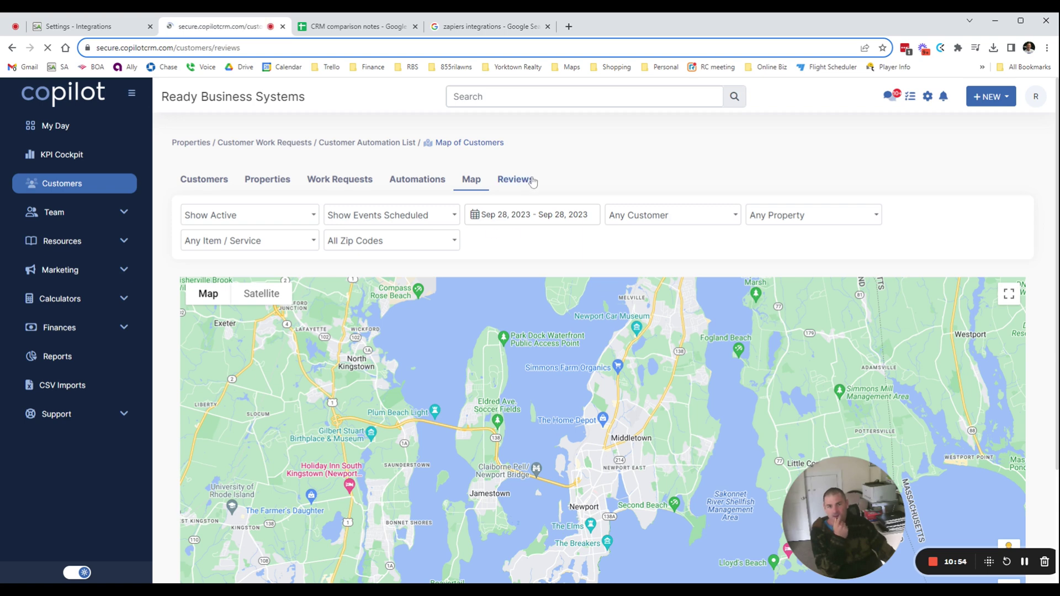
left_click_drag(813, 266, 916, 266)
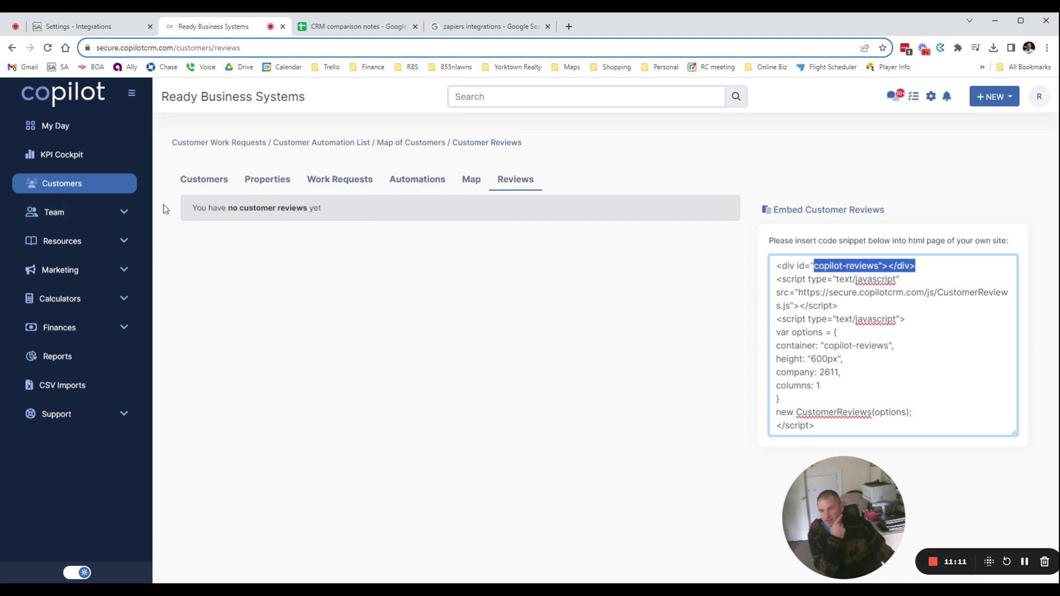
Open the team's weekly schedule in Copilot, and check back against the CRM comparison notes and Service Autopilot.
left_click(120, 218)
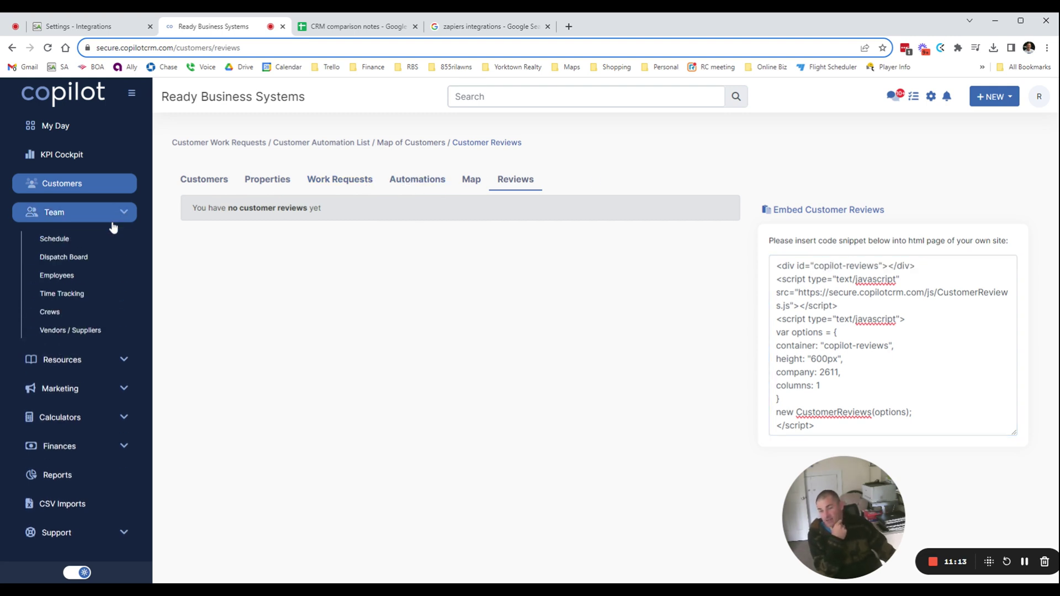
left_click(48, 239)
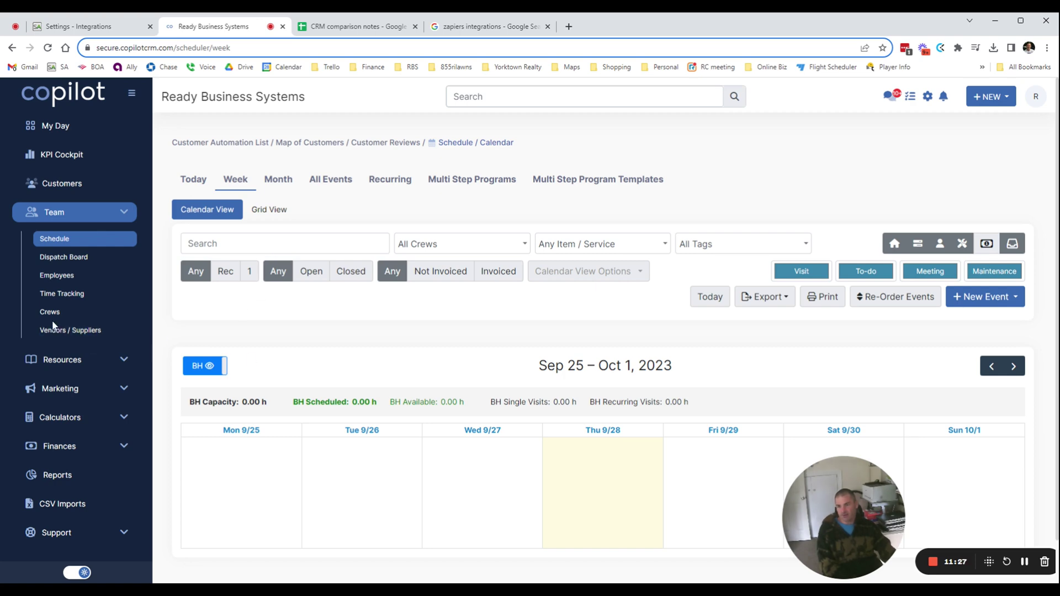
left_click(353, 26)
left_click(159, 283)
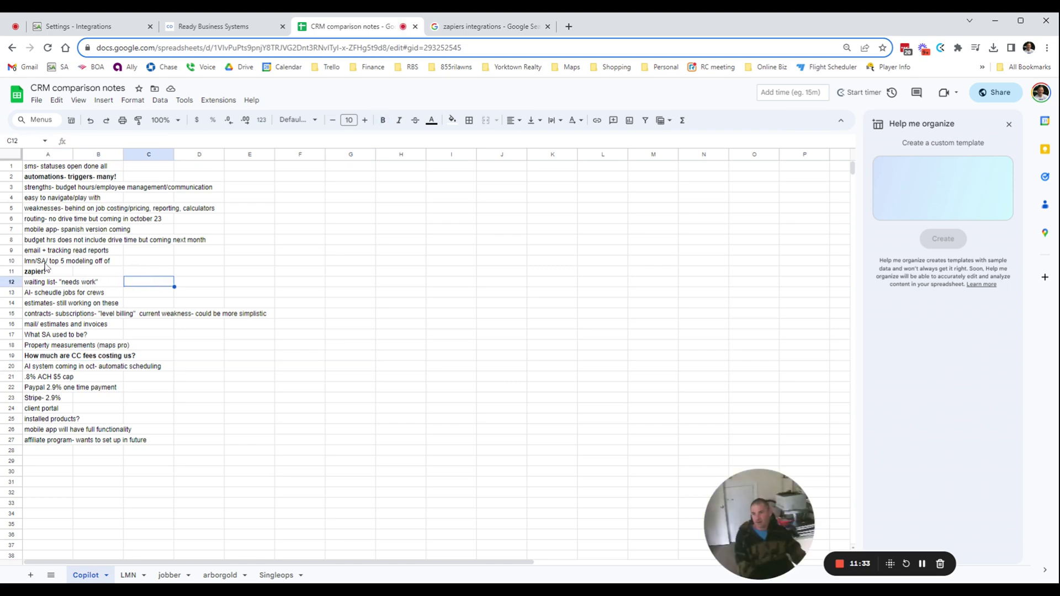
left_click(83, 26)
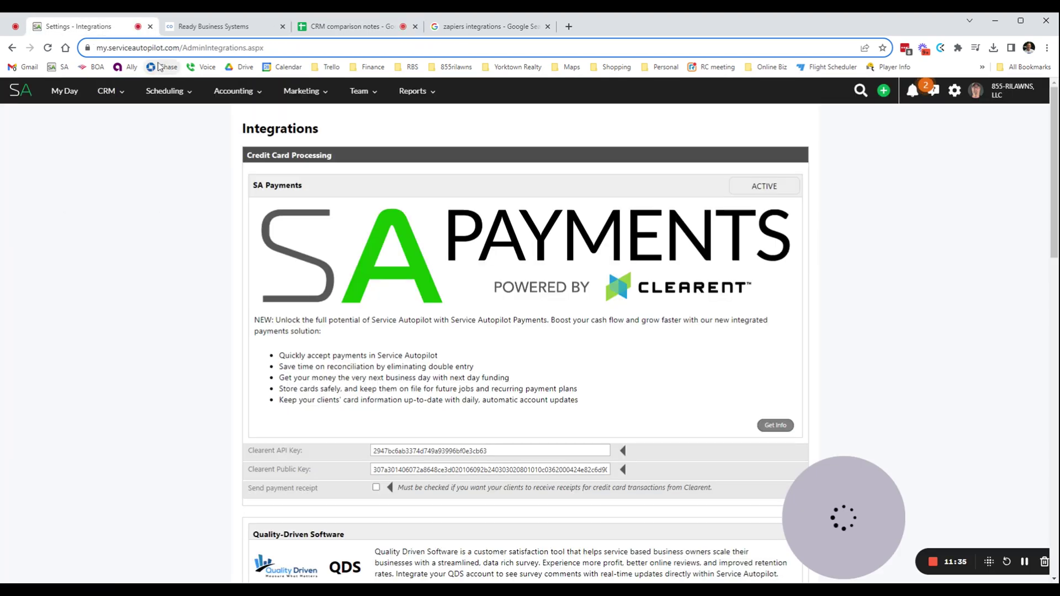
left_click(213, 26)
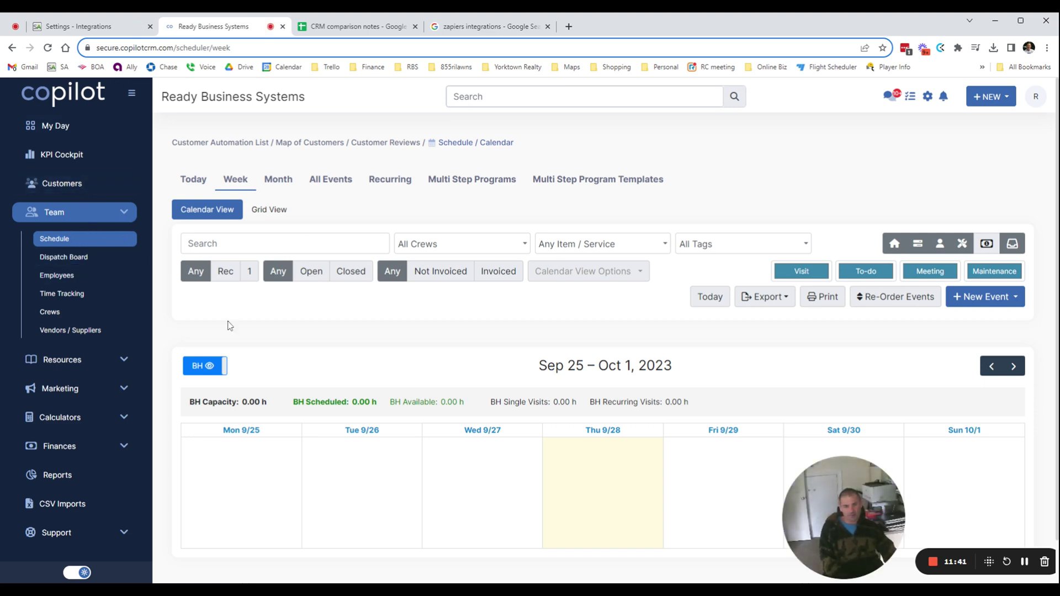
Browse the team schedule's week, month, recurring and all-events views, and toggle one of the event-type filters.
scroll(331, 358, "down", 1)
scroll(502, 399, "up", 1)
left_click(282, 183)
left_click(389, 180)
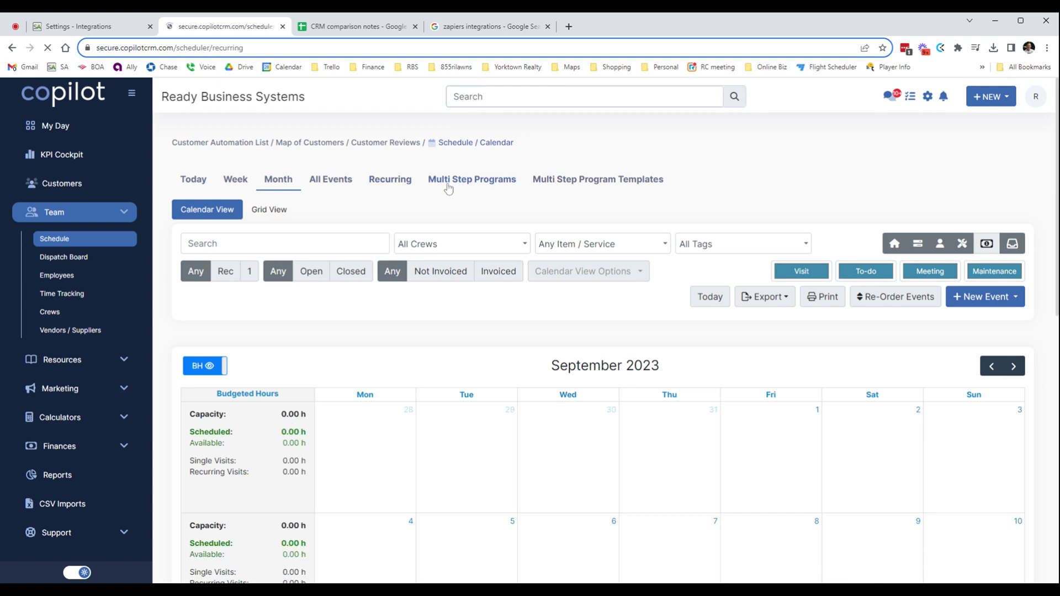
left_click(329, 182)
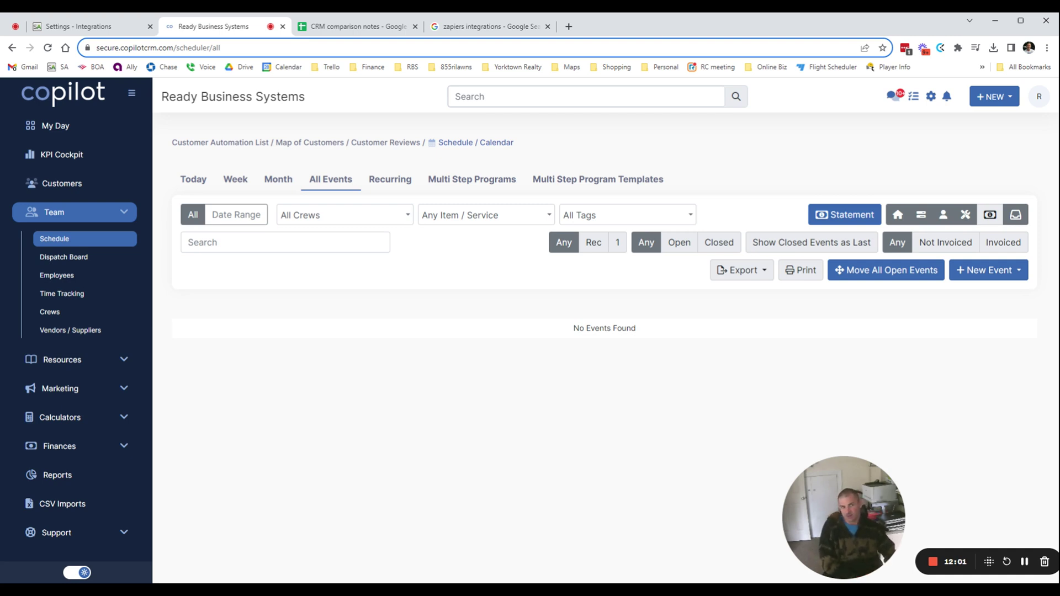
left_click(1016, 216)
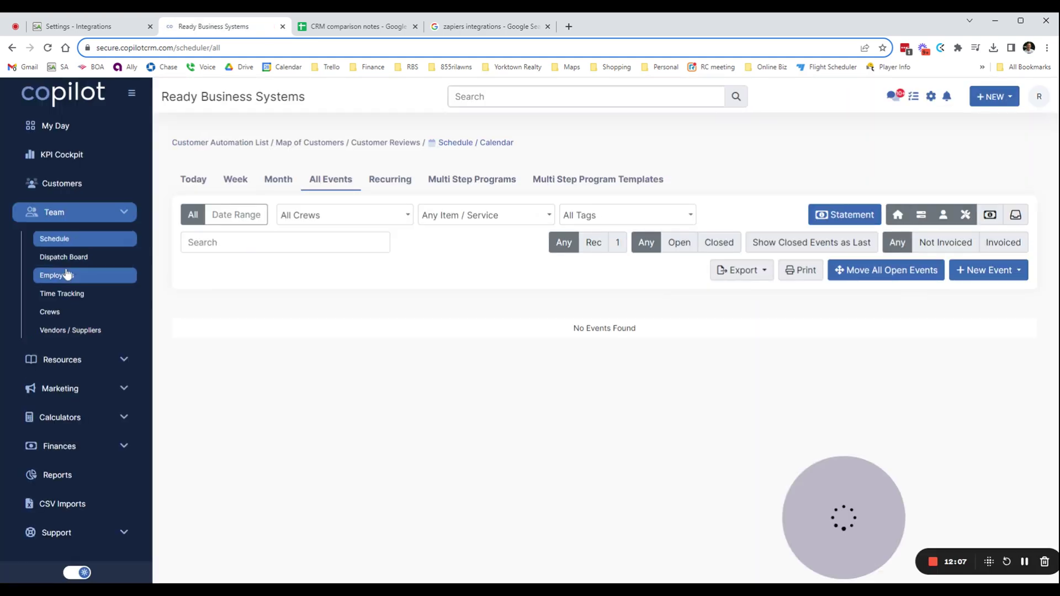
View the team's time tracking, crews and vendors / suppliers pages.
left_click(76, 295)
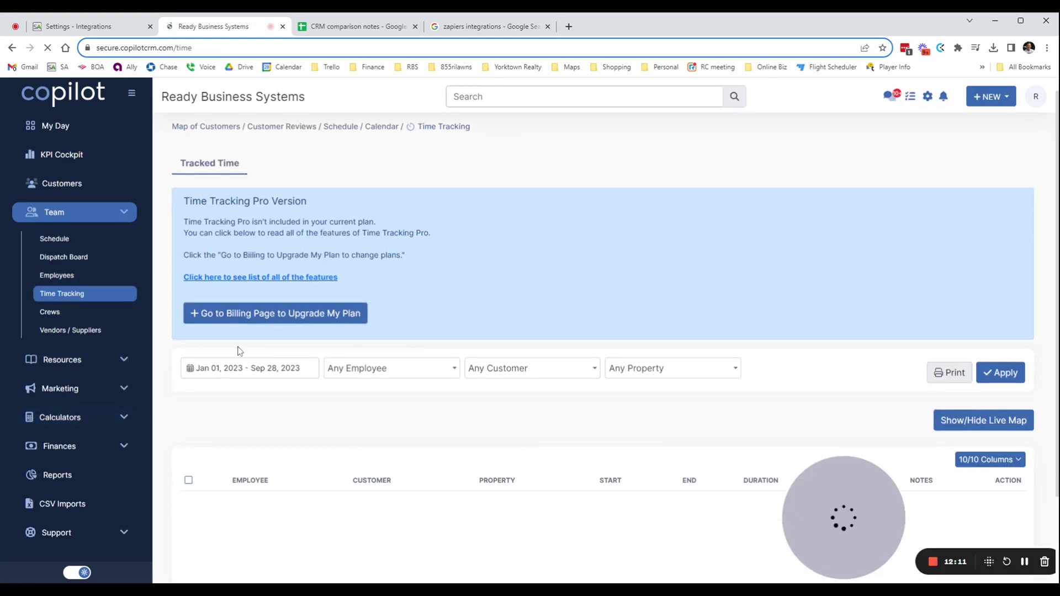
scroll(373, 432, "down", 2)
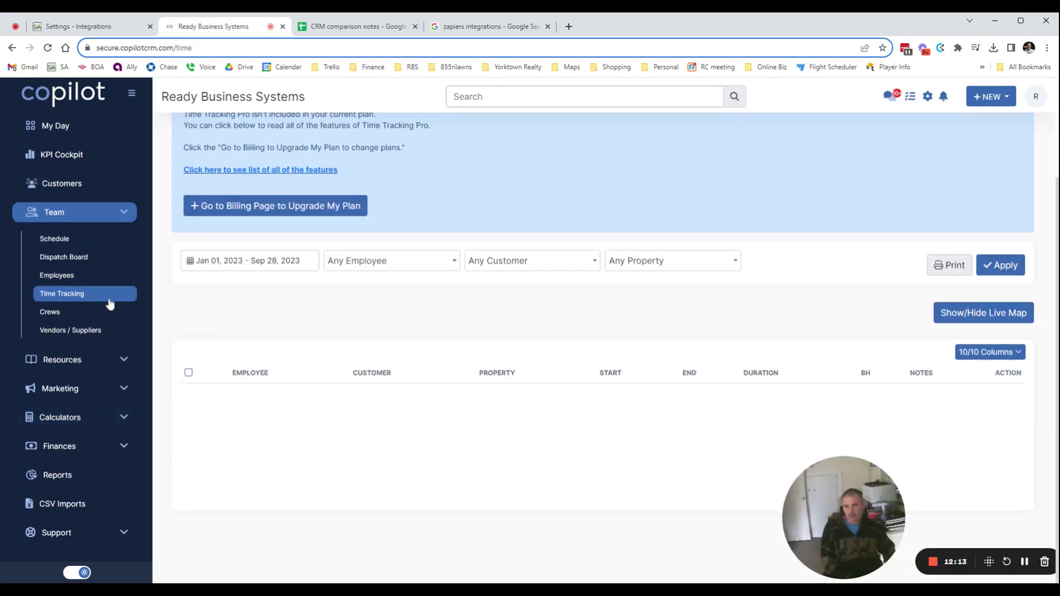
left_click(65, 319)
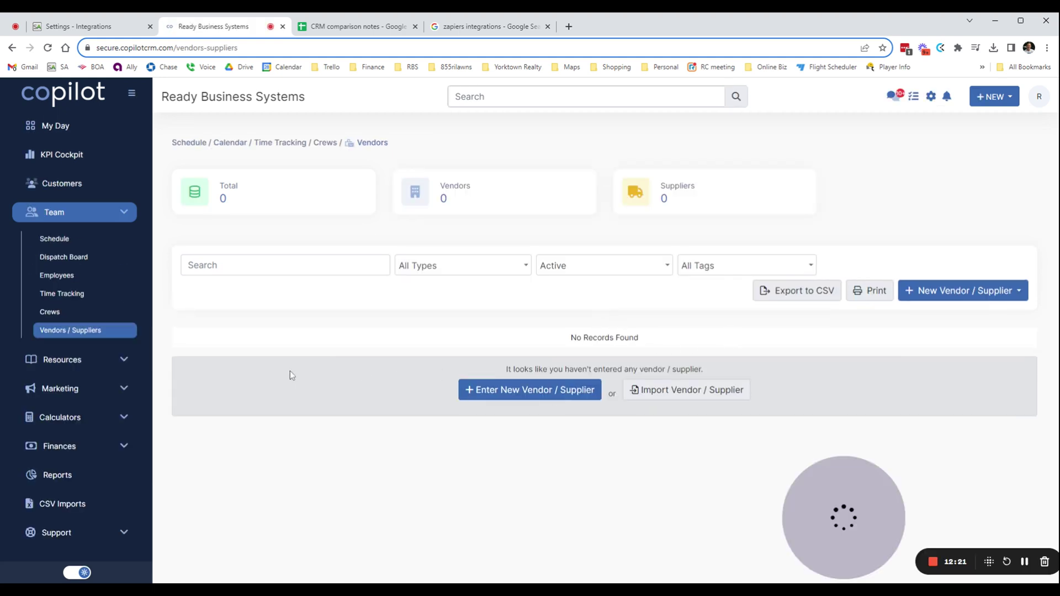
View the trucks / equipment and email links pages among the Copilot resources.
left_click(130, 360)
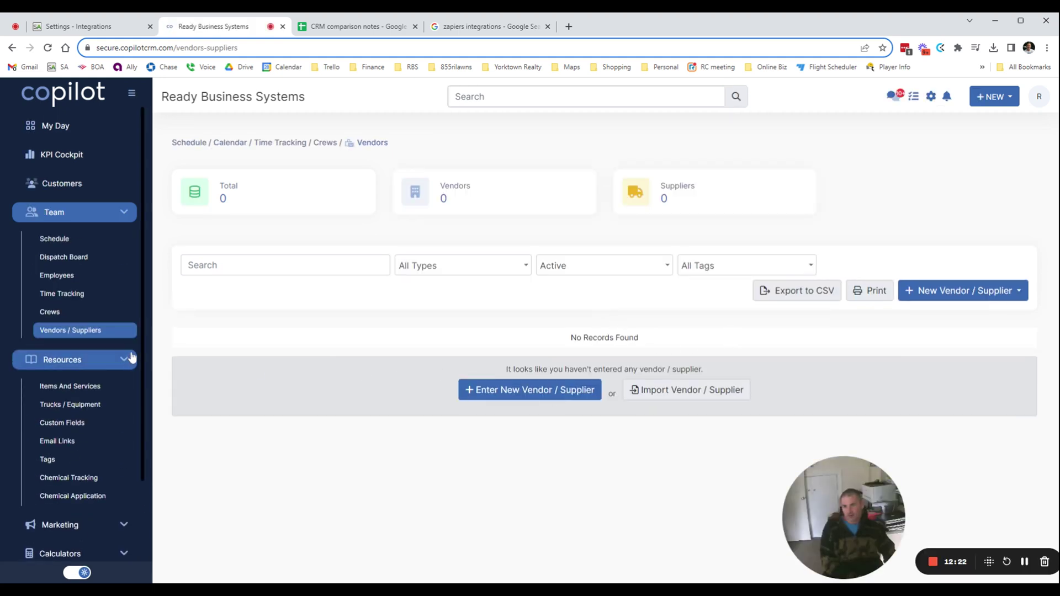
left_click(66, 405)
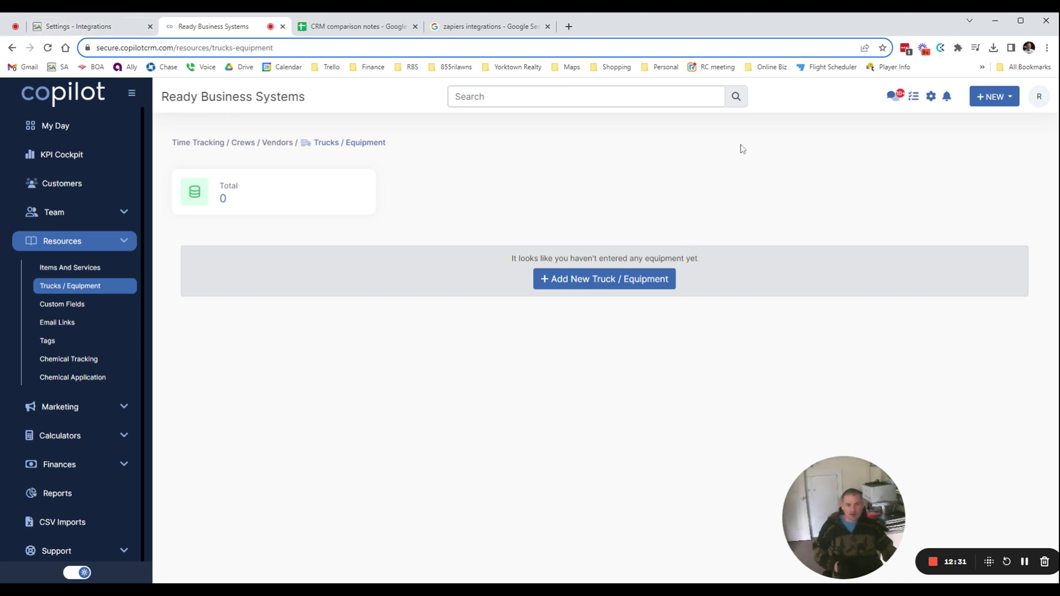
left_click(69, 331)
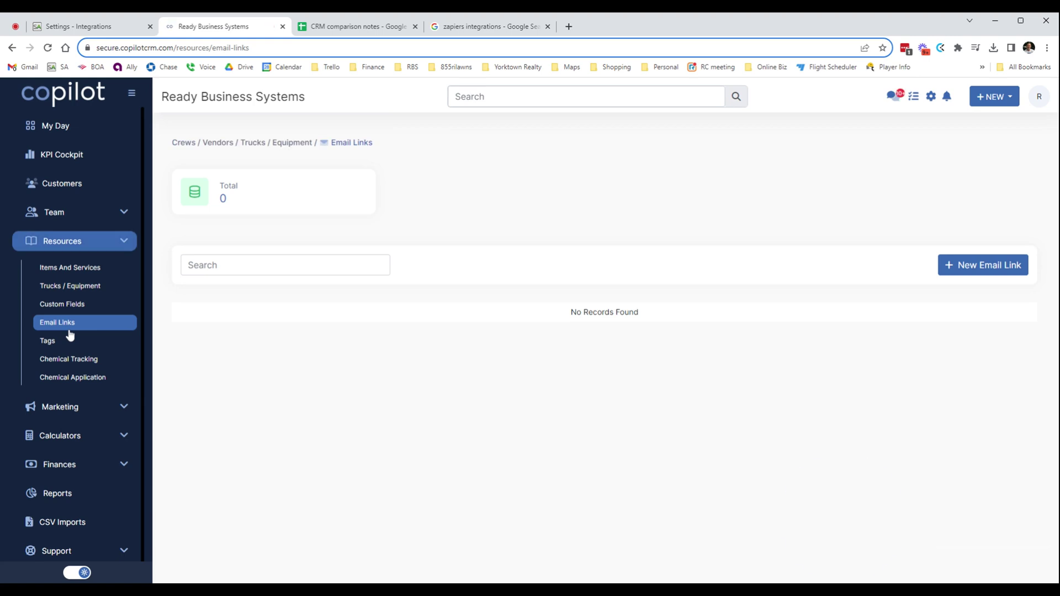
left_click(93, 286)
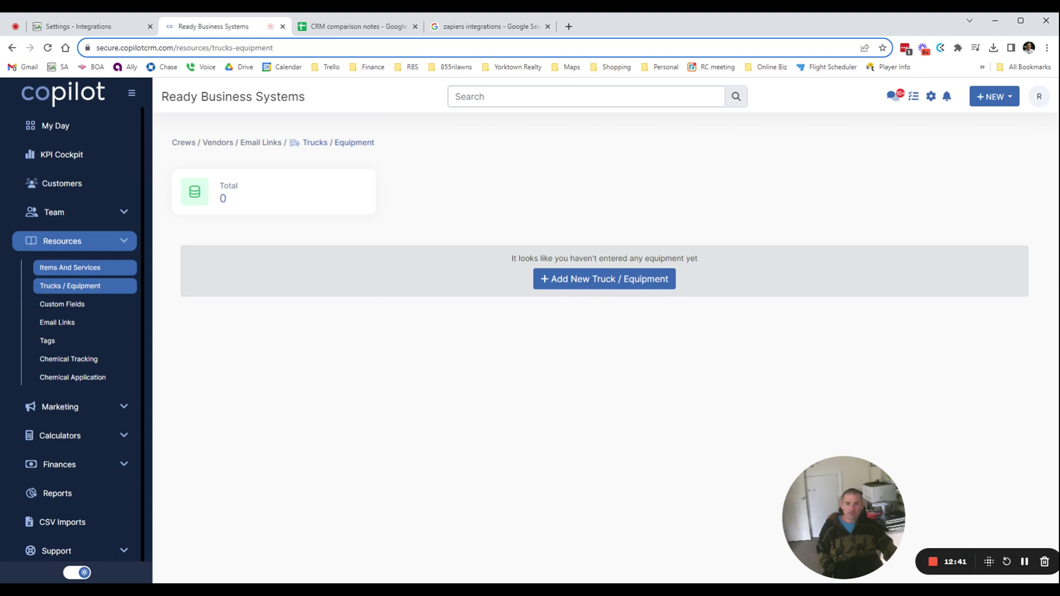
Browse the items and services pages, including inventory items, categories and packages, as well as chemical tracking.
left_click(87, 268)
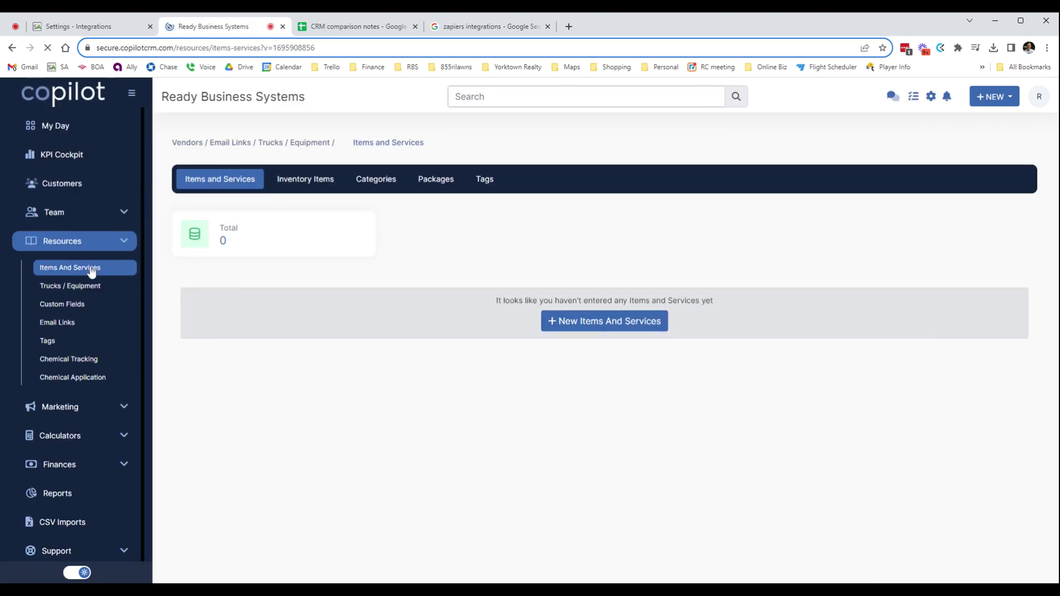
left_click(319, 190)
left_click(369, 183)
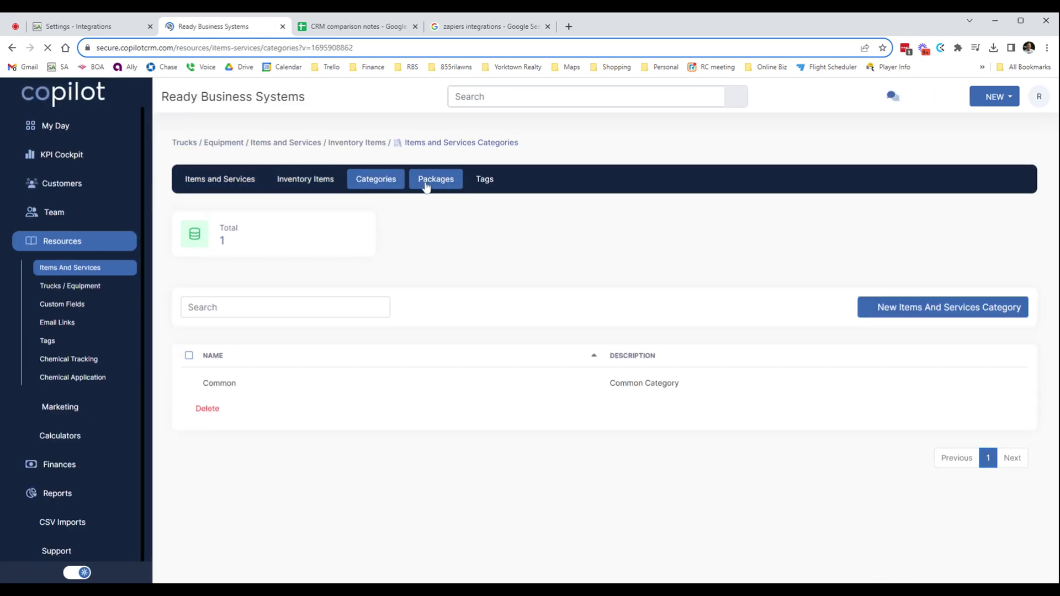
left_click(425, 186)
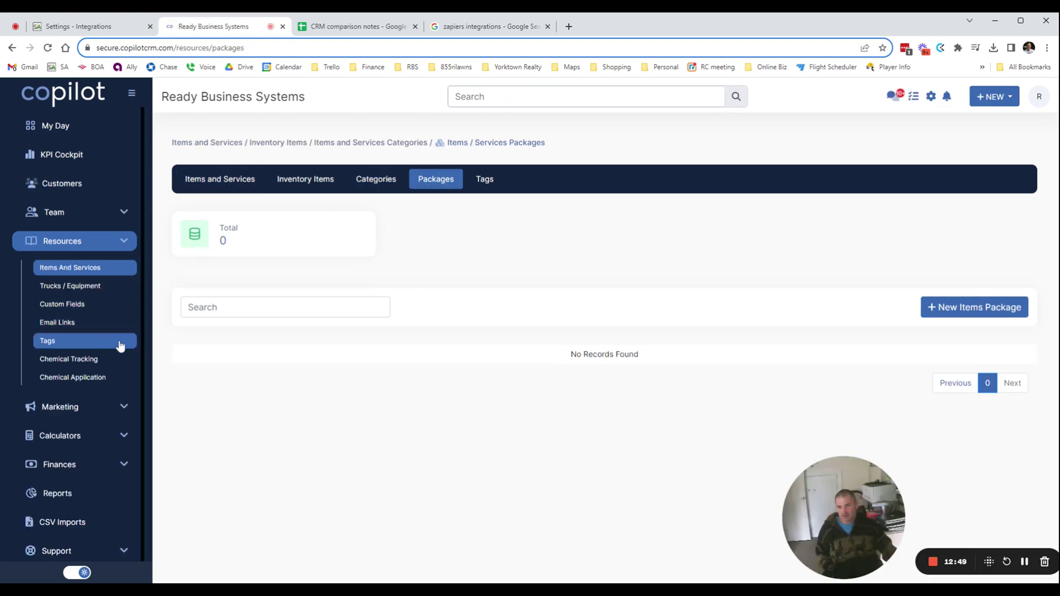
left_click(90, 360)
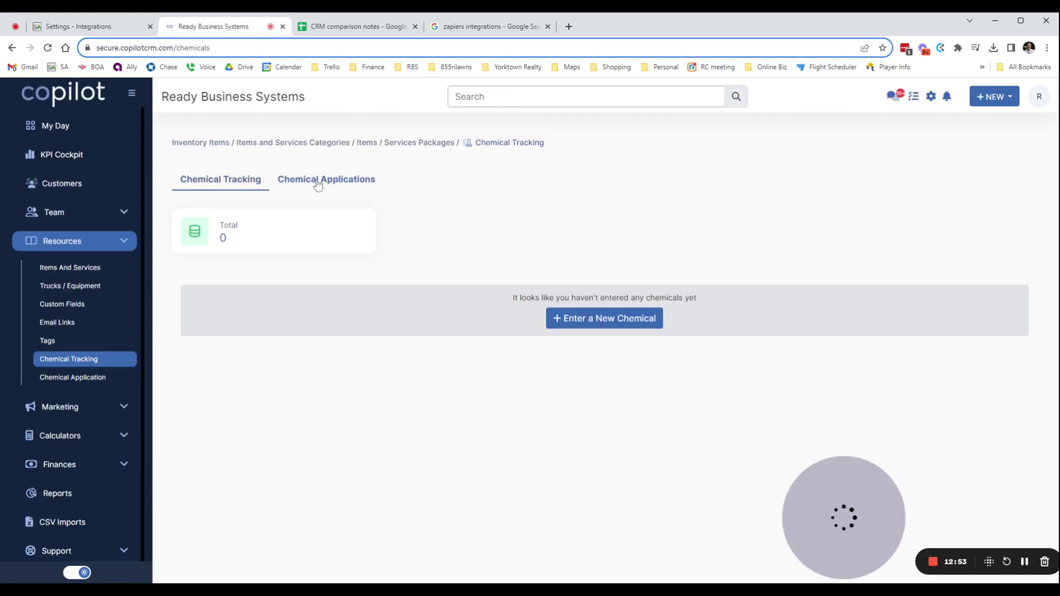
Open the list of marketing automations in Copilot.
left_click(132, 409)
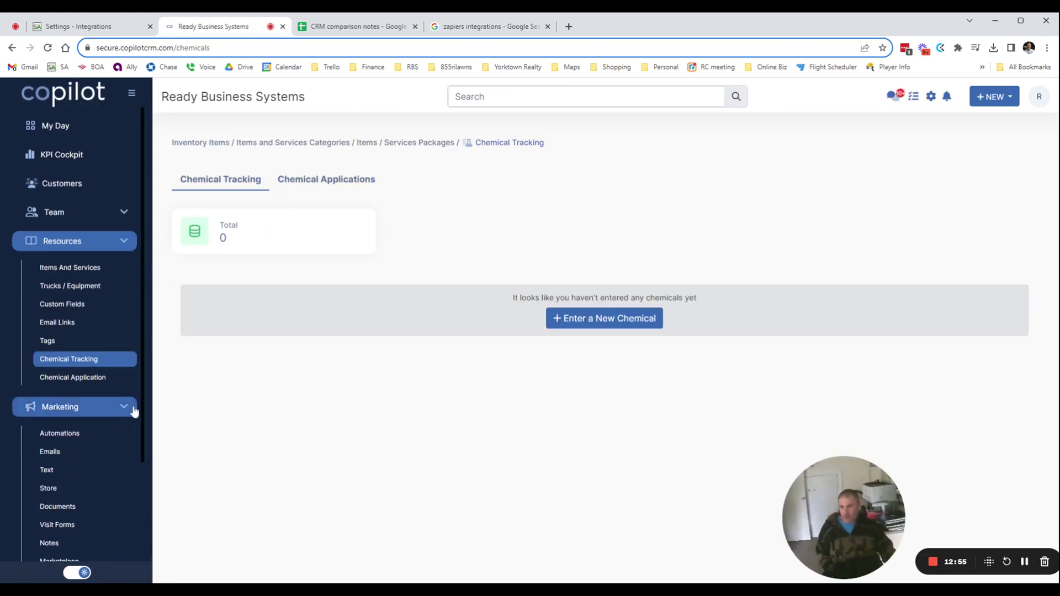
scroll(114, 403, "down", 1)
left_click(88, 381)
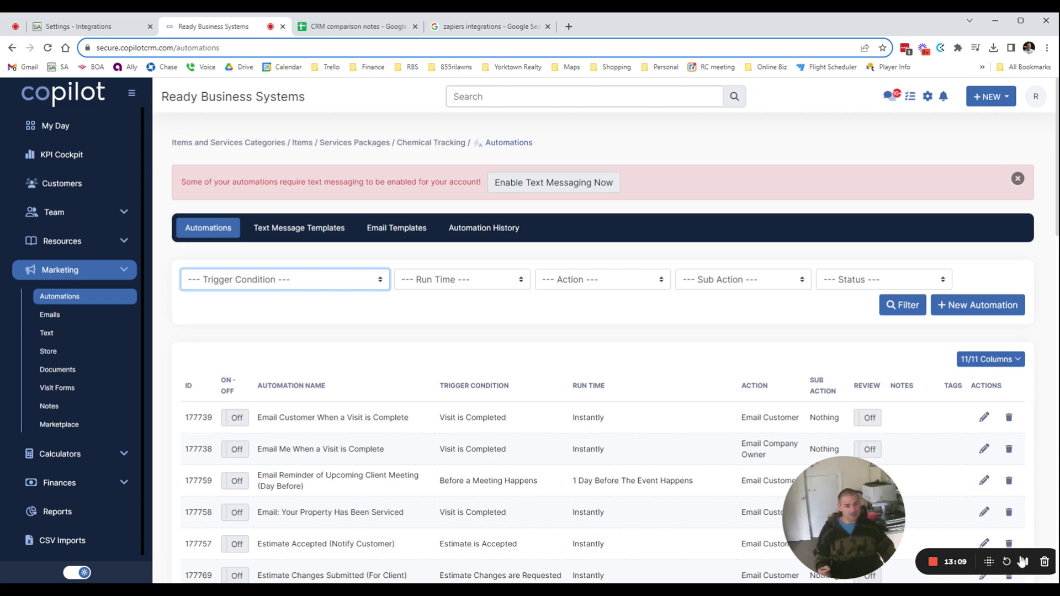
left_click(1023, 562)
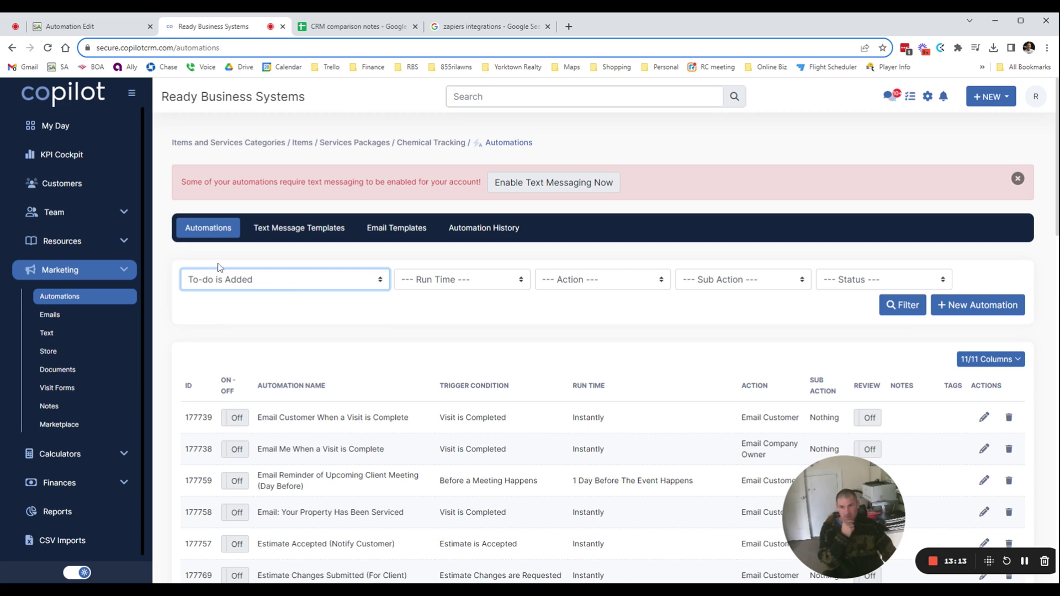
Switch to Service Autopilot and set the sequence's start trigger to Estimate was lost with a Billing term condition, then reopen the trigger types.
left_click(90, 27)
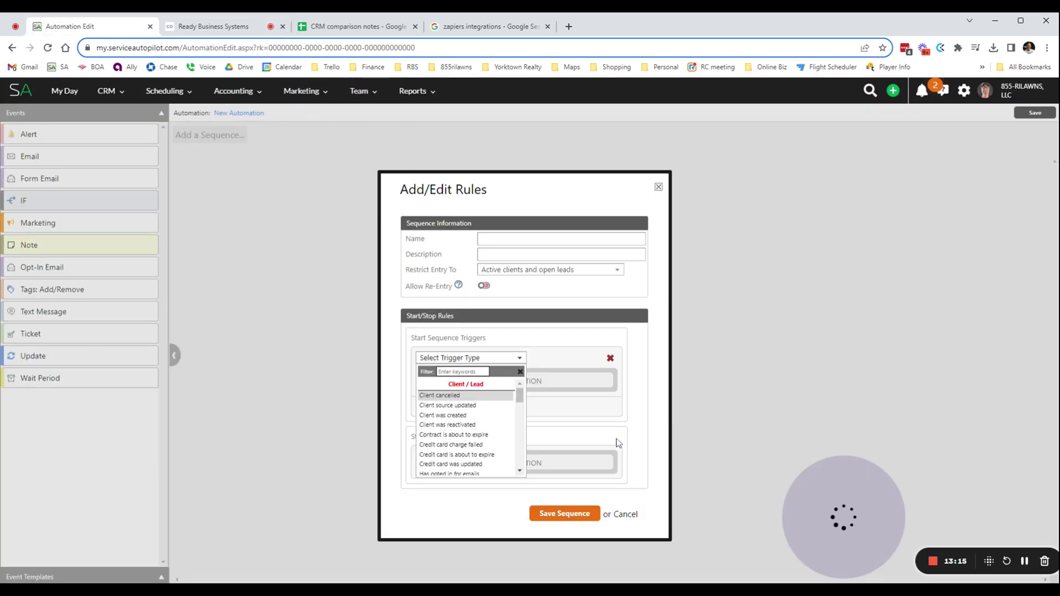
scroll(520, 404, "down", 10)
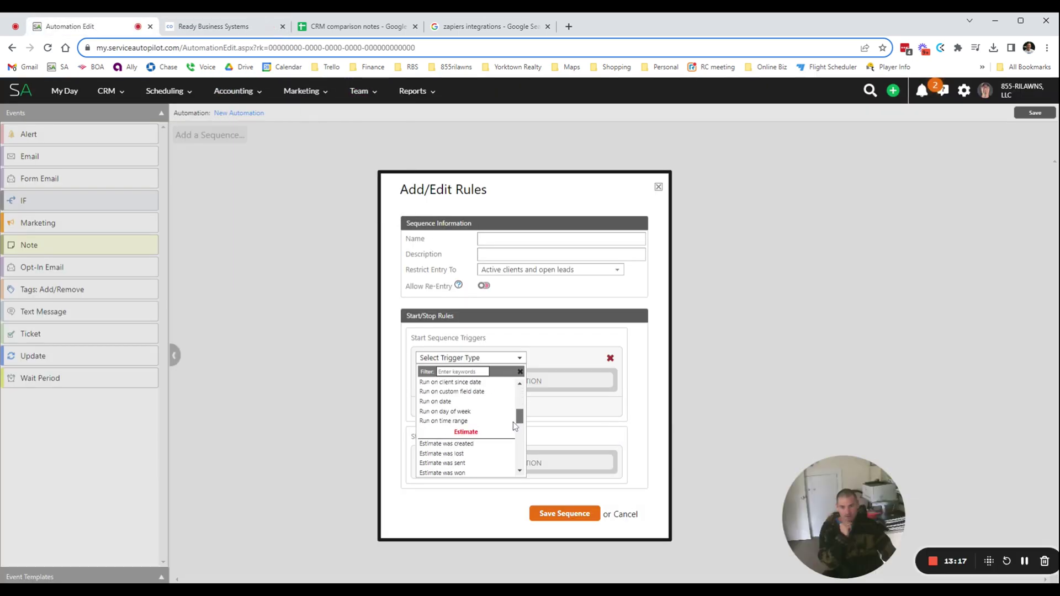
left_click(497, 398)
left_click(516, 383)
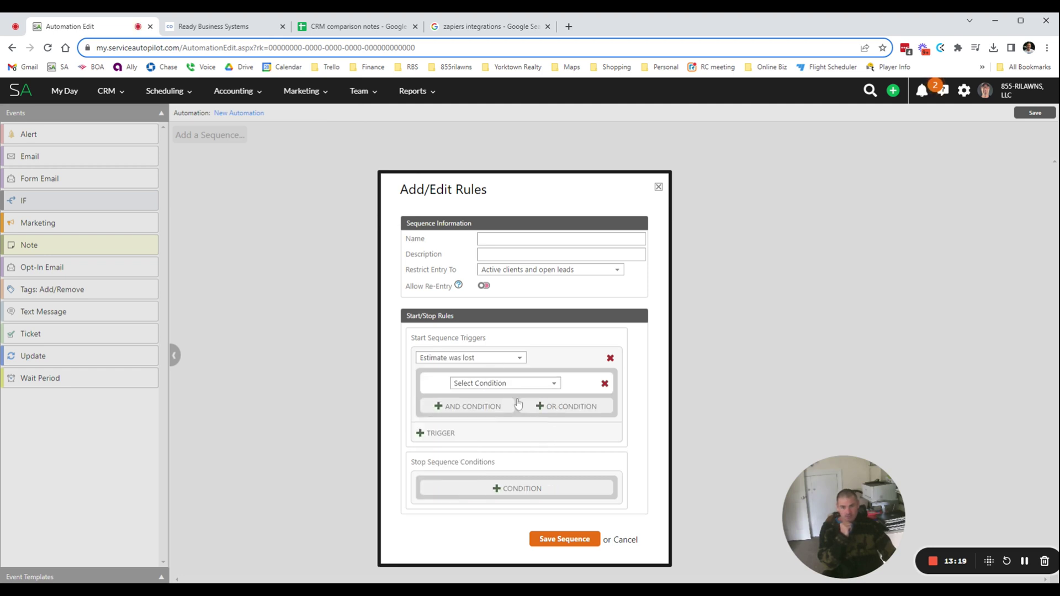
left_click(513, 387)
left_click(499, 442)
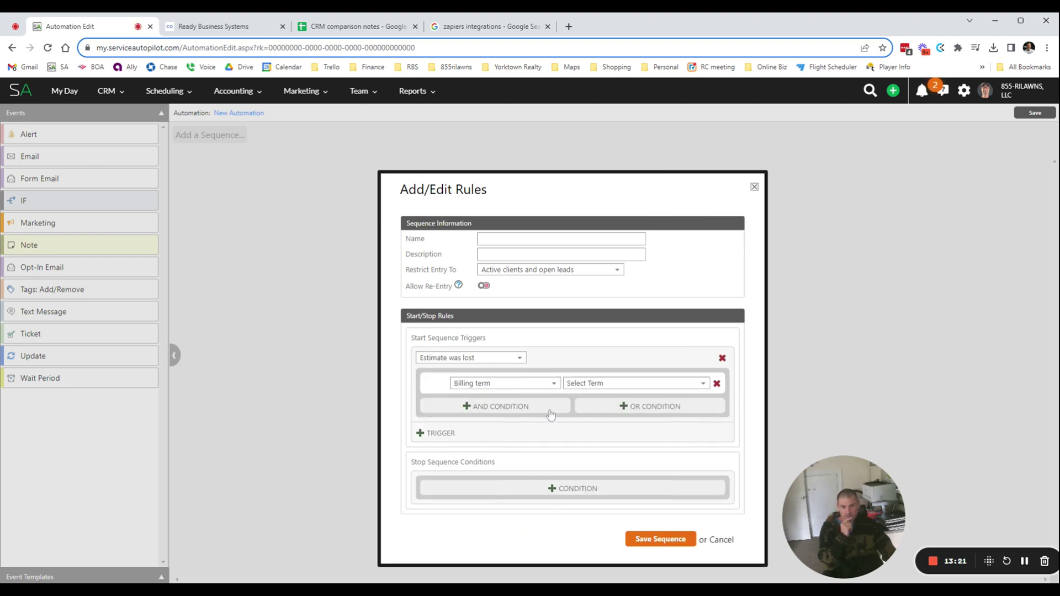
left_click(640, 386)
left_click(518, 359)
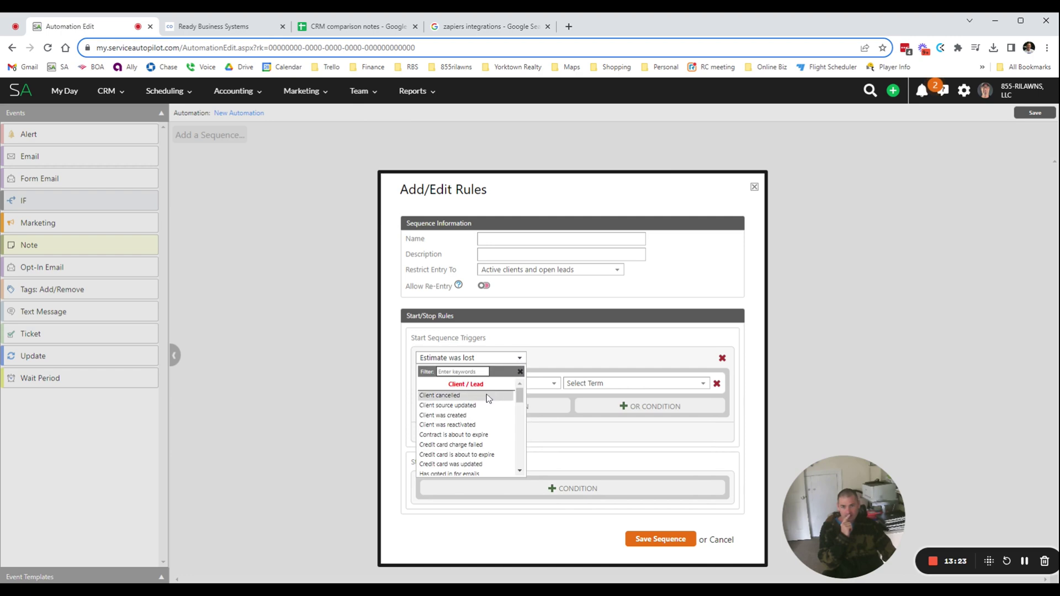
Switch back to Copilot and choose Meeting is Added, then Equipment Maintenance Added, as the automation filter's trigger condition.
left_click(224, 26)
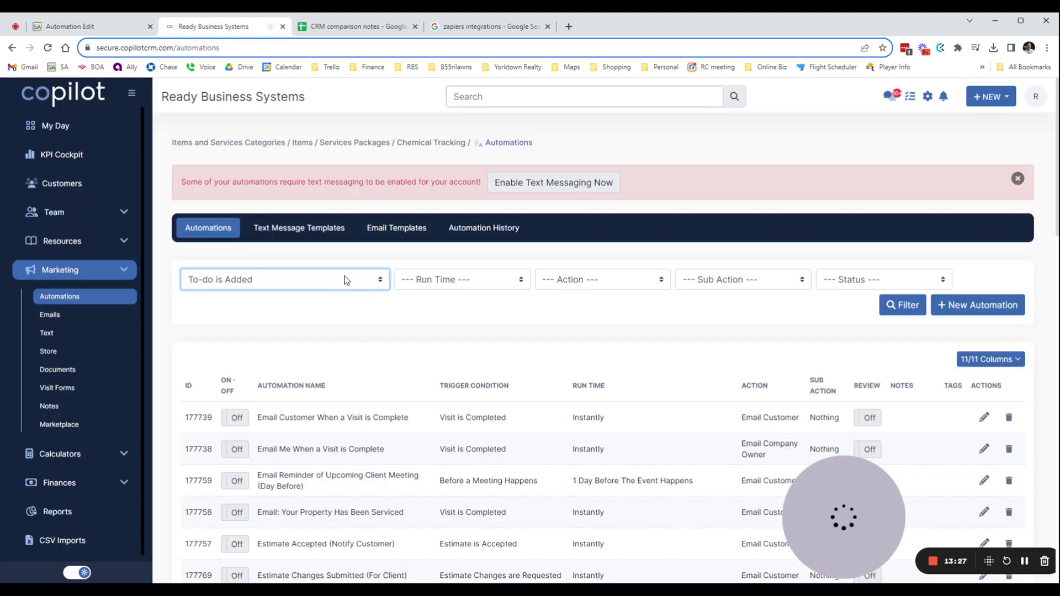
left_click(334, 299)
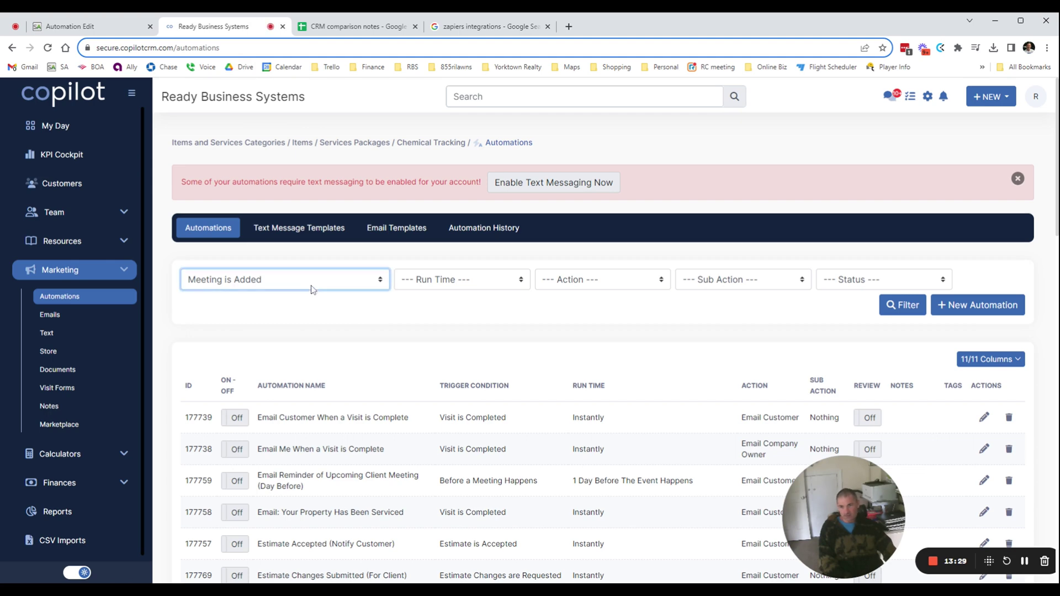
left_click(312, 289)
left_click(318, 359)
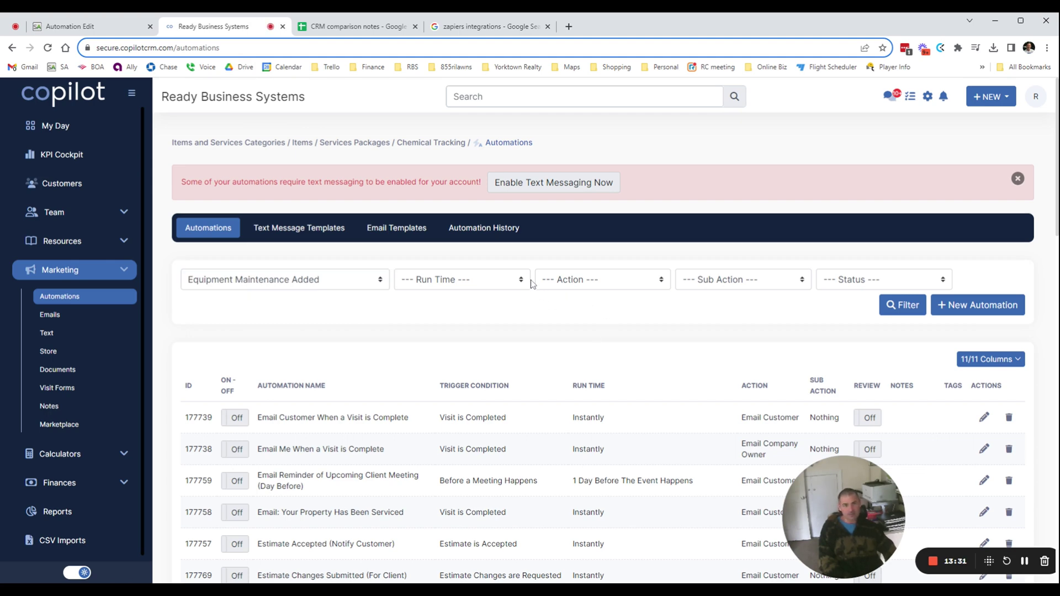
Examine the automation list, especially the estimate accepted, change requested and rejected notifications and their trigger conditions.
scroll(608, 337, "down", 10)
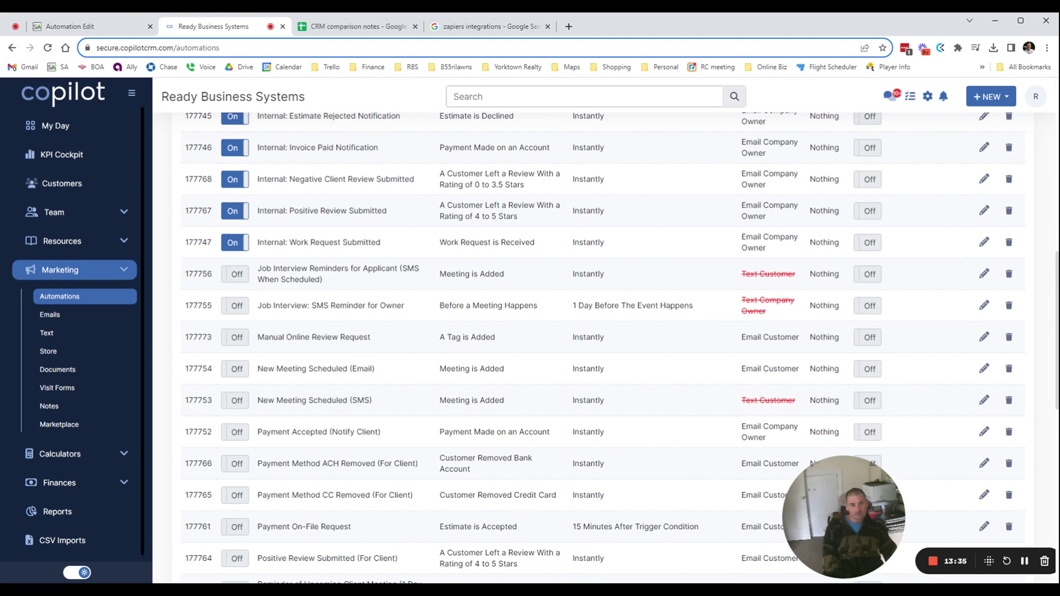
scroll(857, 359, "up", 2)
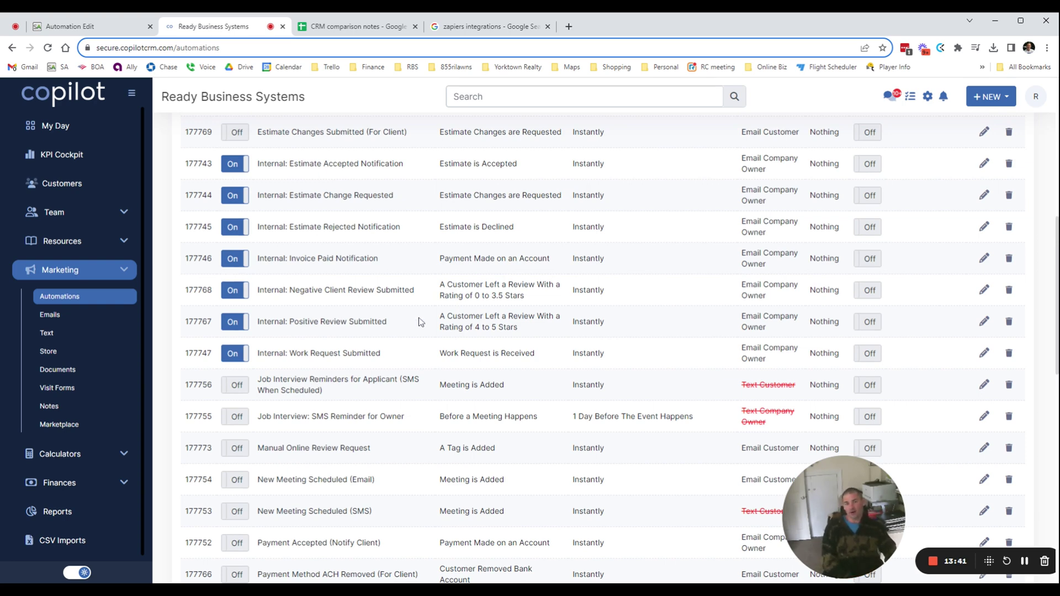
scroll(534, 374, "up", 3)
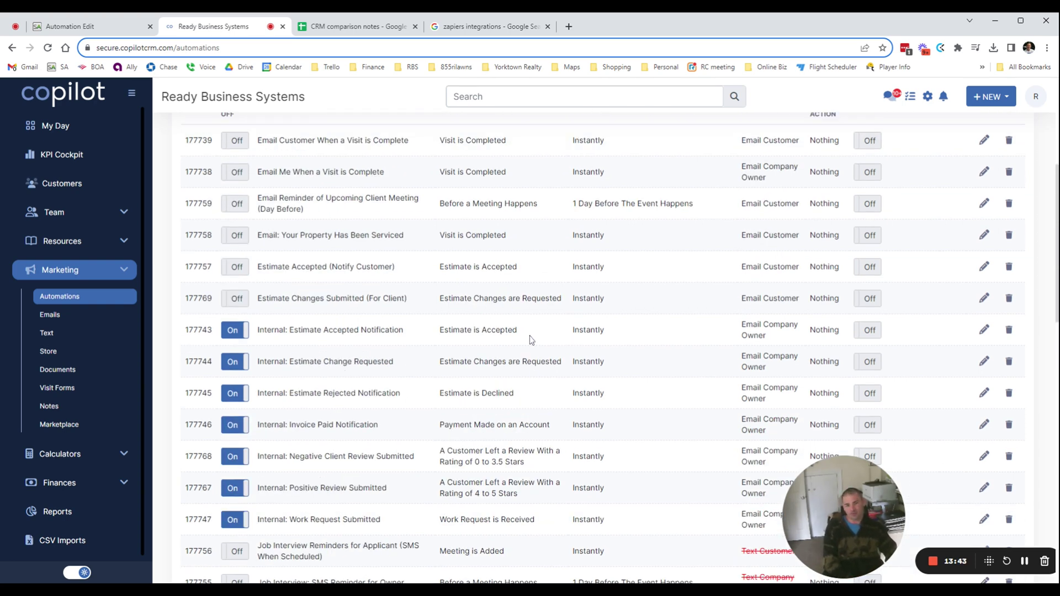
left_click_drag(459, 330, 570, 327)
left_click_drag(467, 330, 271, 330)
left_click_drag(323, 267, 555, 270)
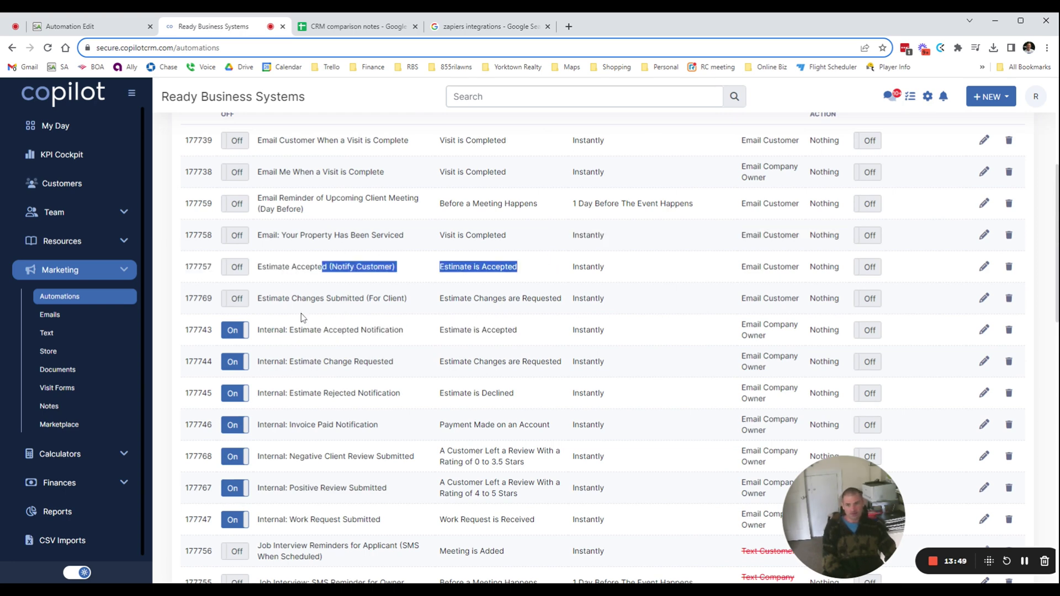
left_click_drag(290, 329, 392, 329)
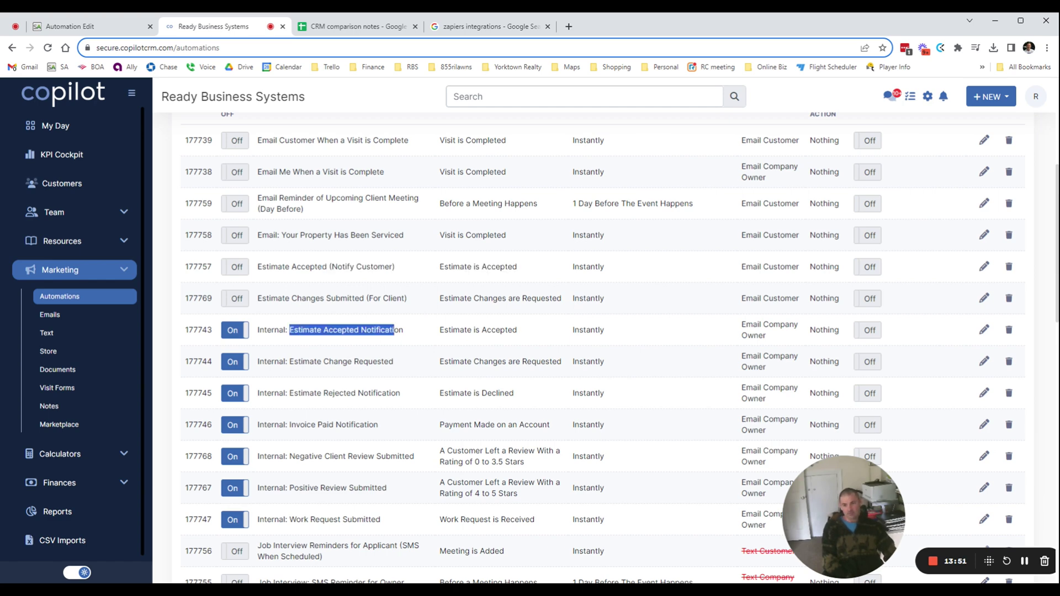
left_click_drag(338, 361, 421, 367)
left_click_drag(302, 393, 448, 393)
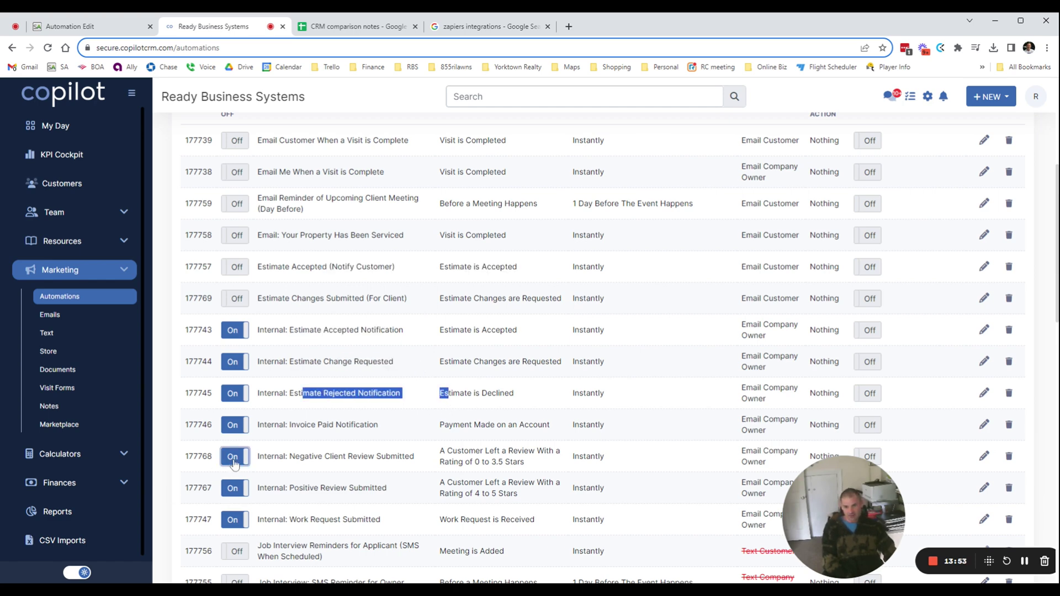
Examine the remaining automations to the end of the list, including the review request sent 30 days after the first visit.
scroll(370, 478, "down", 2)
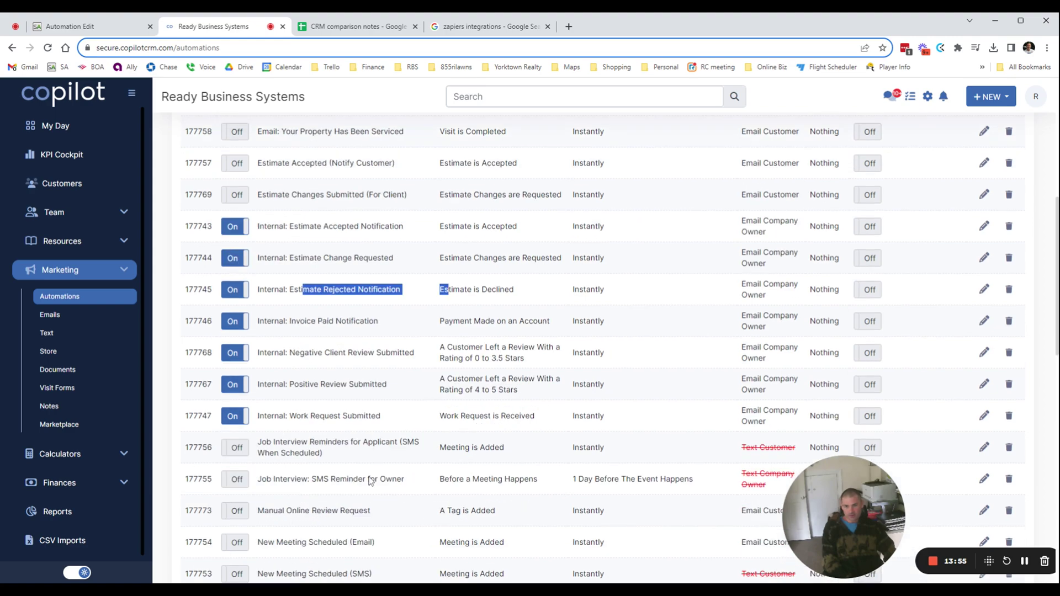
scroll(370, 480, "down", 10)
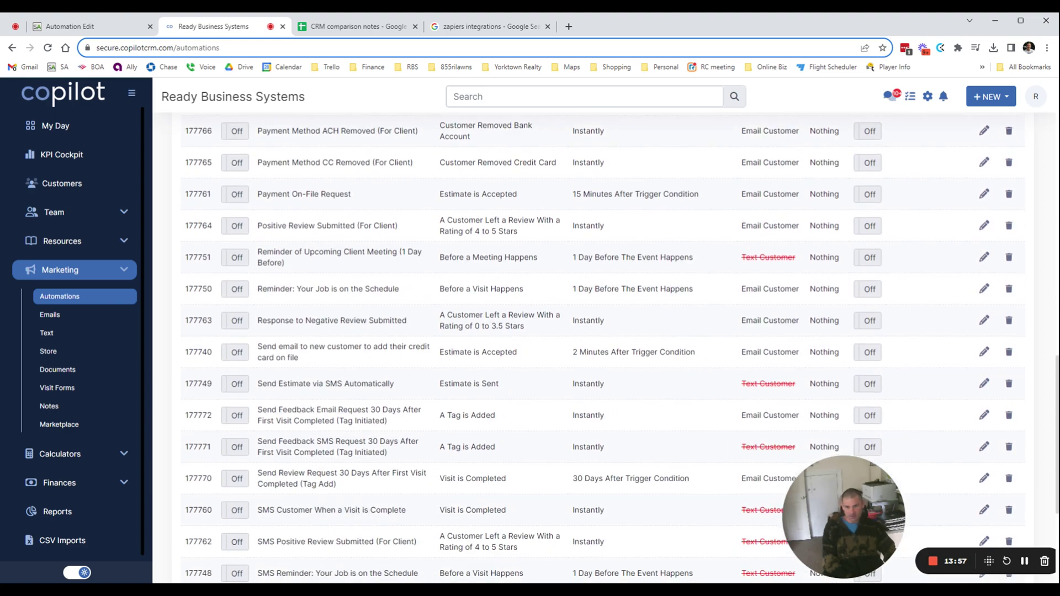
scroll(346, 404, "down", 4)
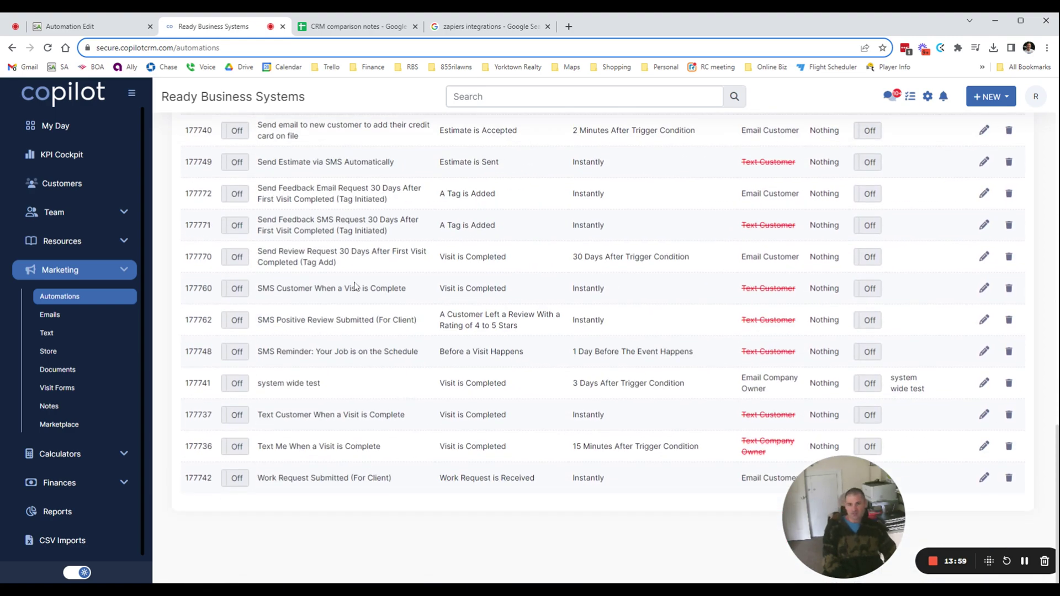
left_click_drag(344, 251, 424, 252)
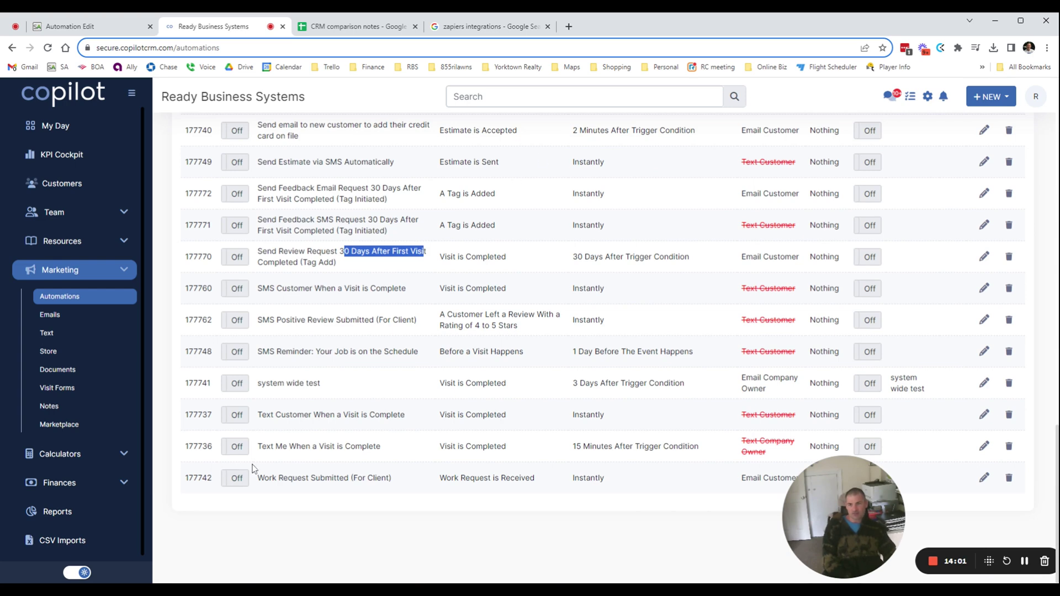
Open the marketing emails page and load the Internal: Invoice Paid Notification v2 template.
left_click(78, 314)
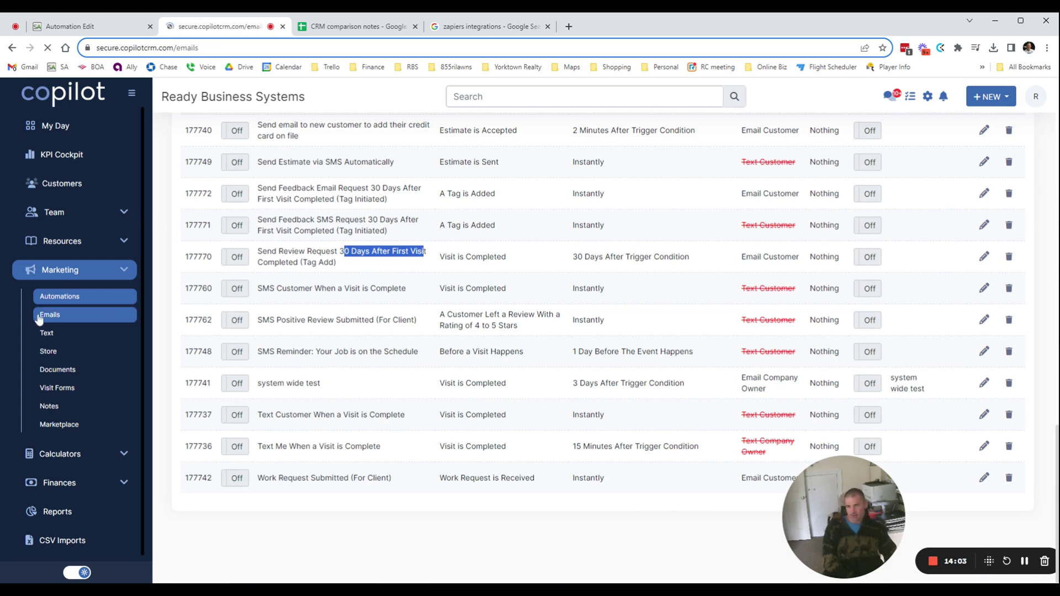
scroll(400, 359, "down", 2)
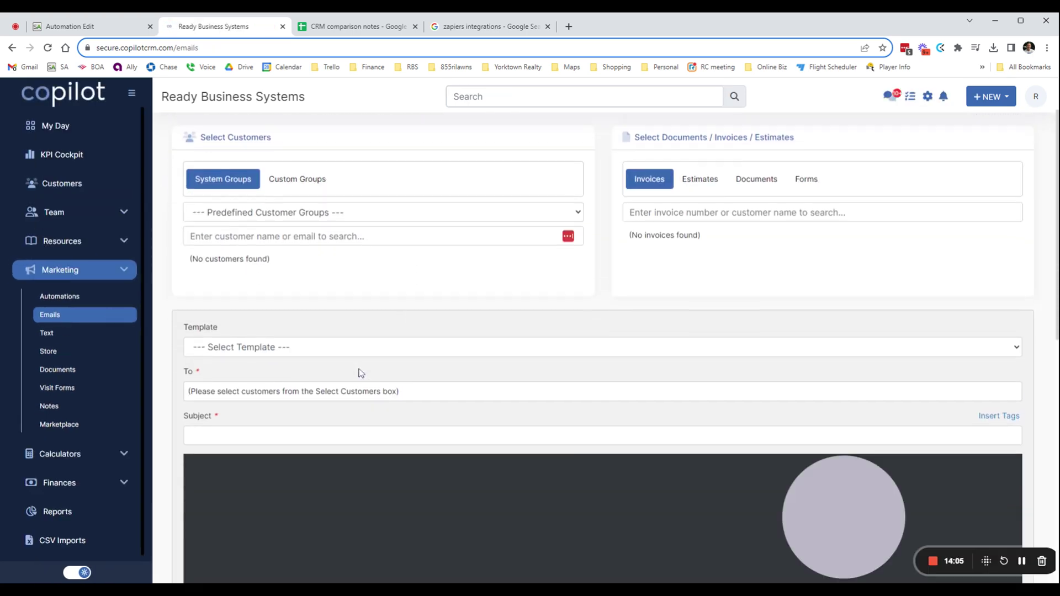
left_click(341, 323)
left_click(408, 405)
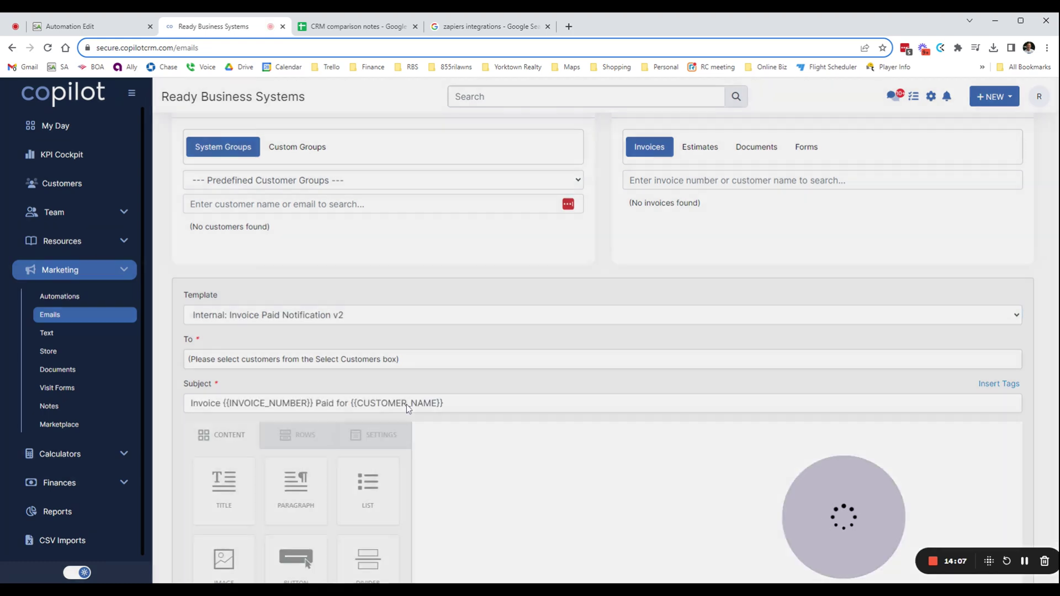
Examine the email builder's row layouts, general settings and full set of content blocks.
scroll(403, 416, "down", 3)
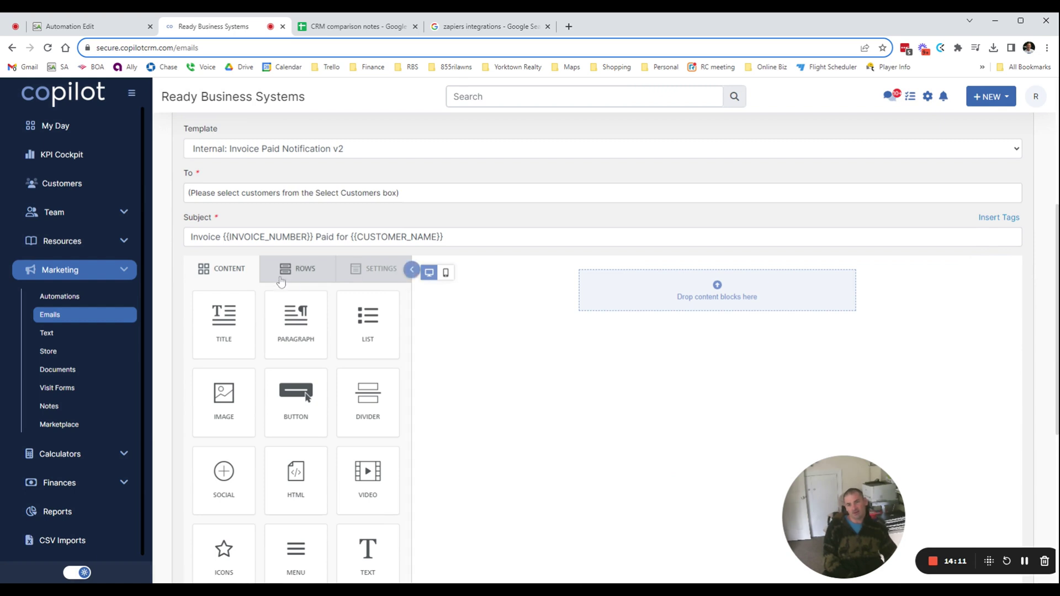
left_click(303, 273)
left_click(377, 272)
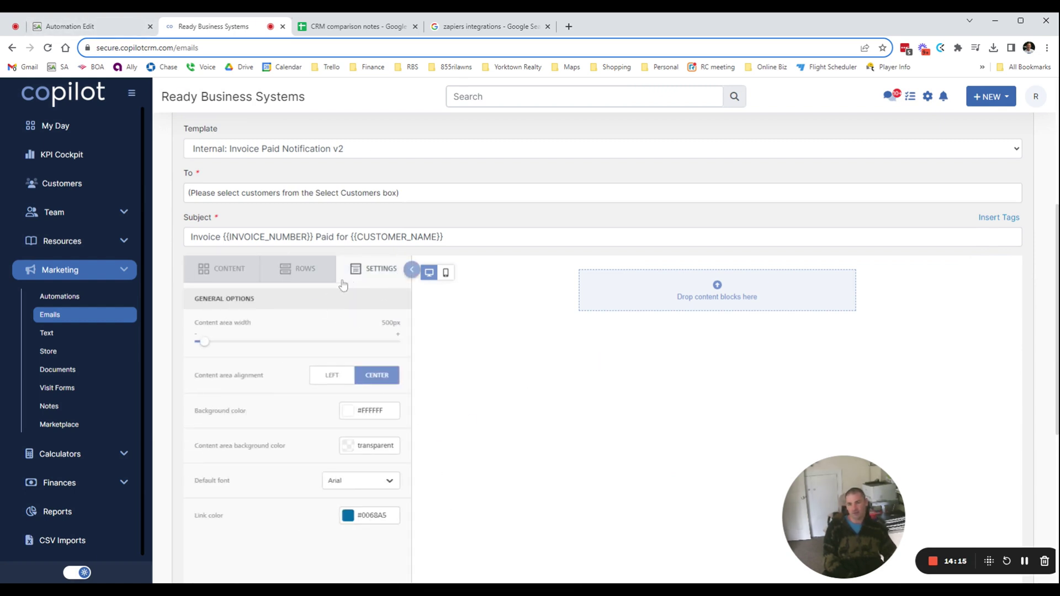
left_click(222, 269)
scroll(478, 459, "down", 1)
scroll(478, 459, "down", 4)
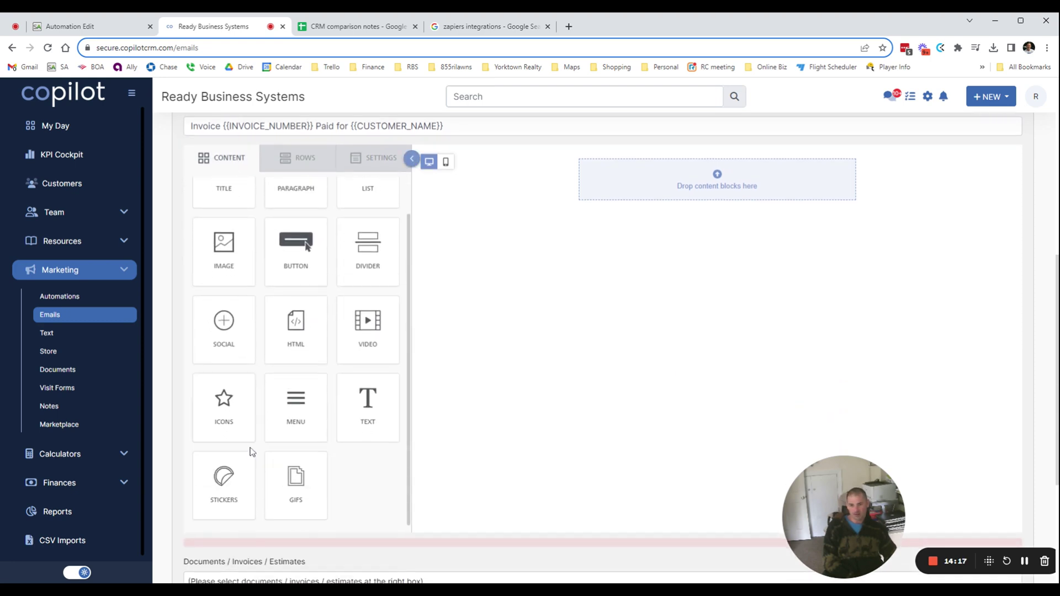
scroll(315, 346, "up", 6)
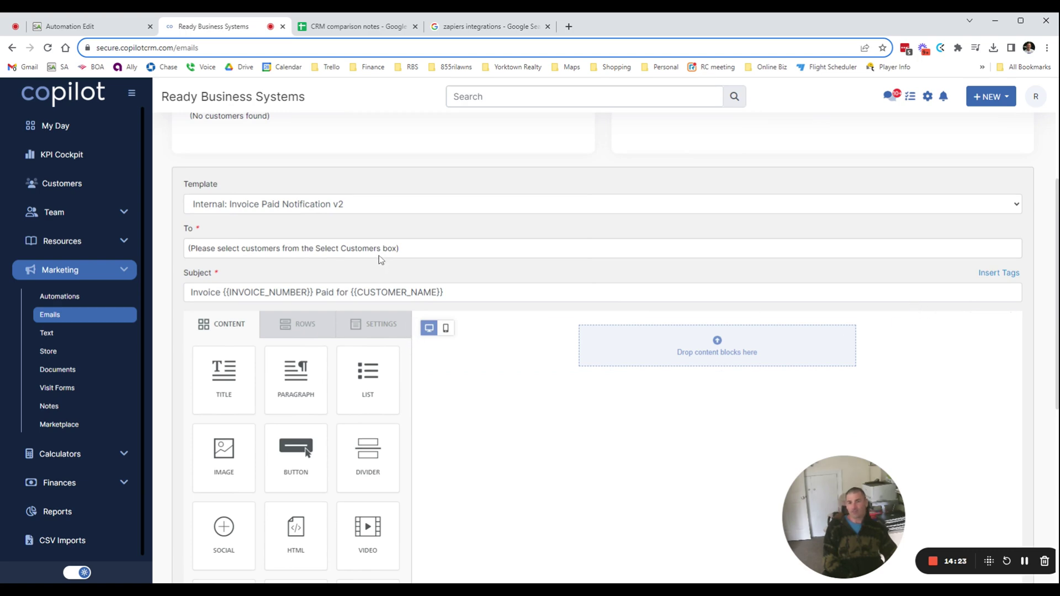
Load the Payment Method Removed (For Client) v2 email template and check the Copilot sheet of the CRM comparison notes.
left_click(317, 208)
left_click(316, 217)
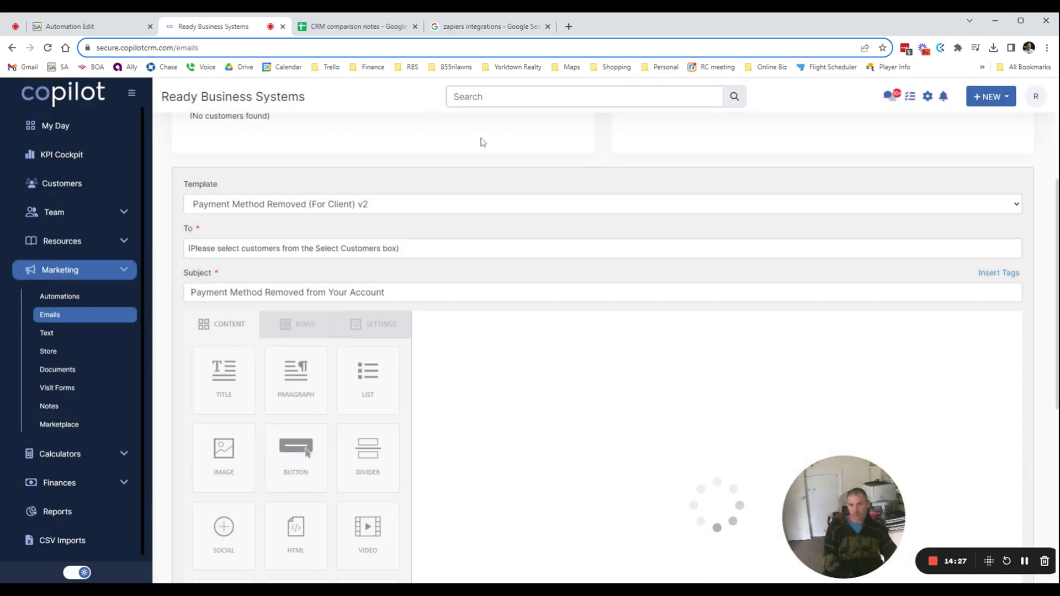
key("ctrl+Tab")
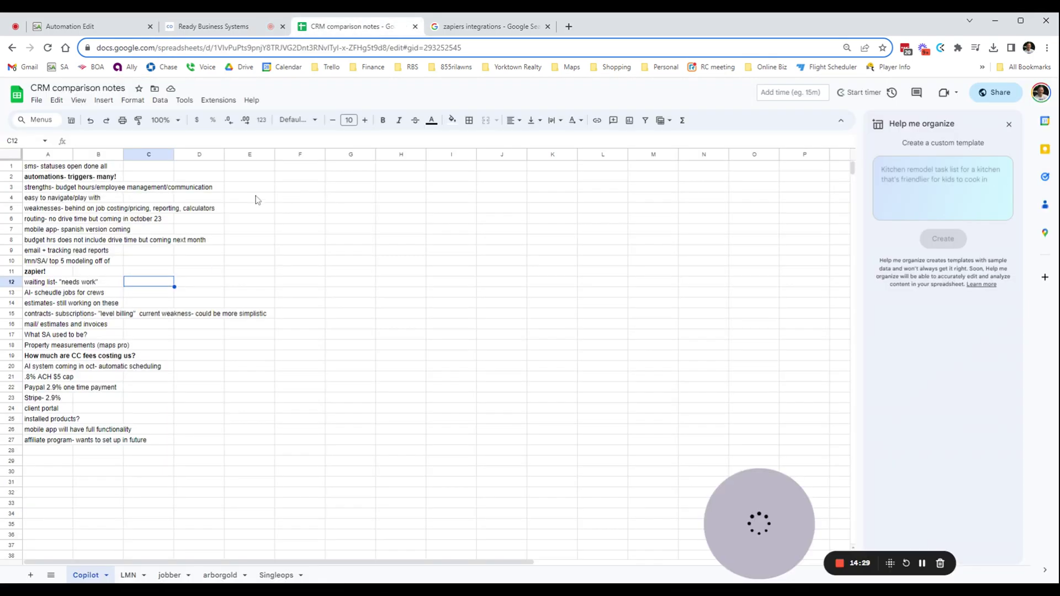
left_click(88, 388)
left_click(45, 317)
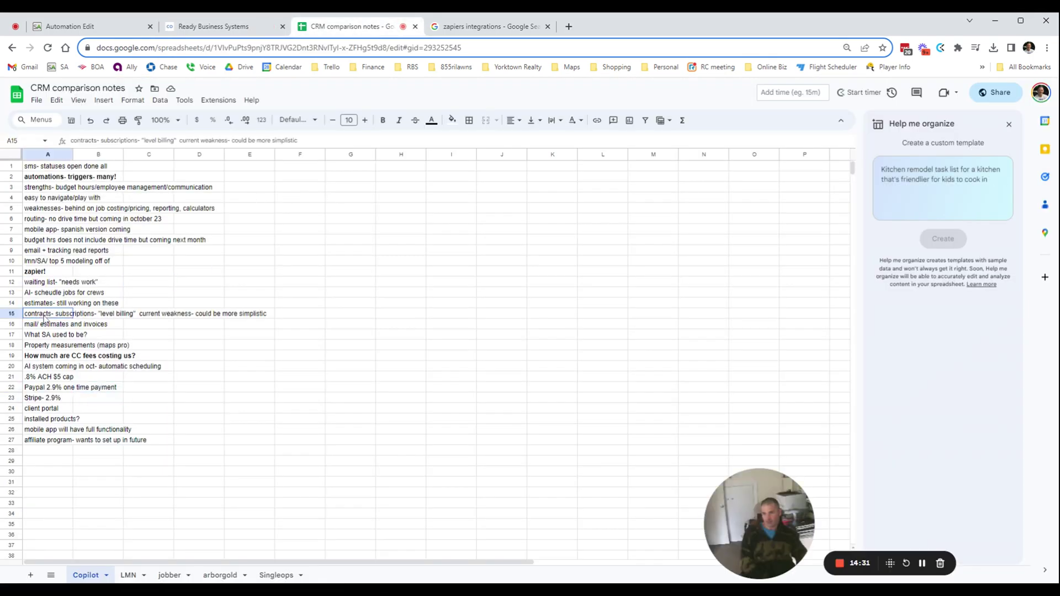
left_click(55, 261)
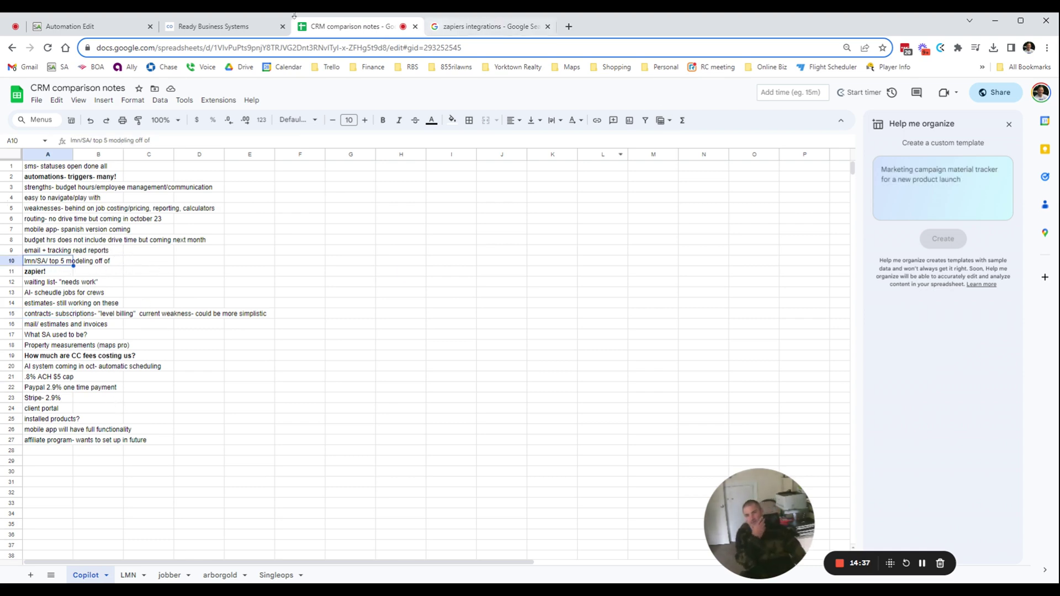
Switch back to Copilot to review the payment method email's body, and open the text message templates.
left_click(214, 23)
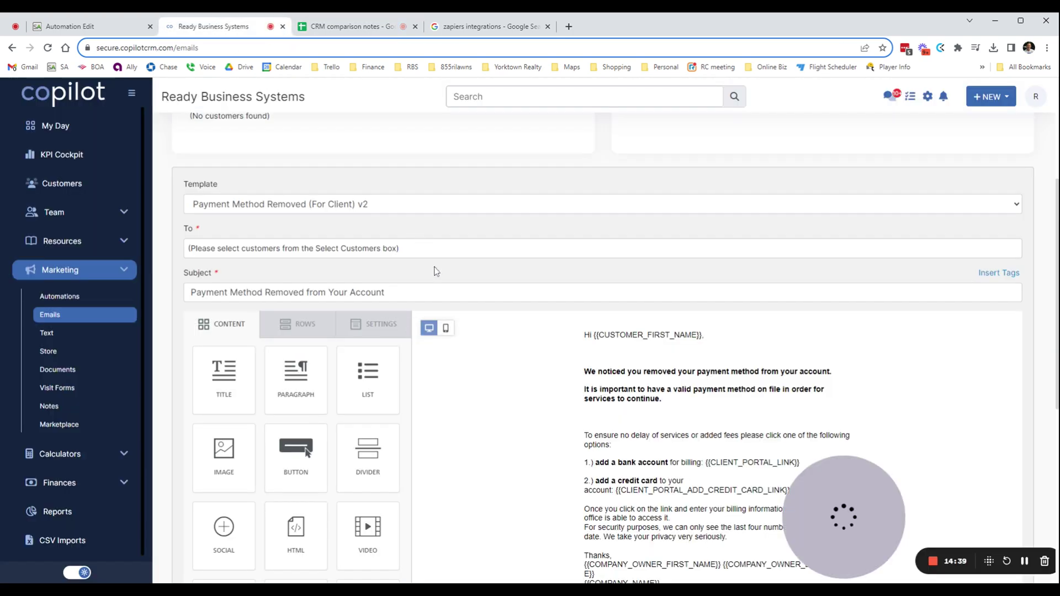
scroll(473, 337, "down", 2)
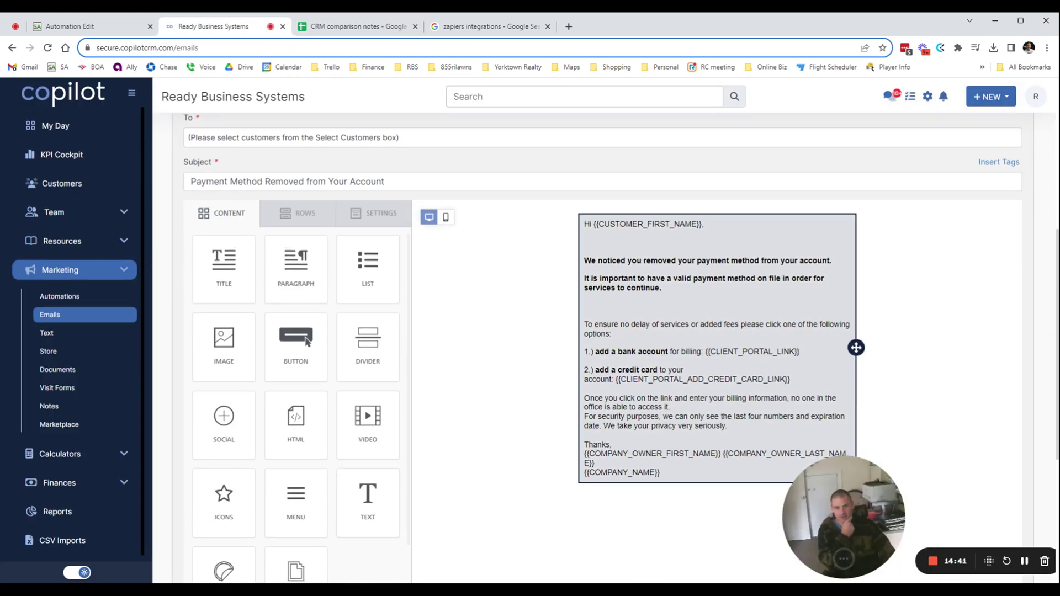
left_click(67, 341)
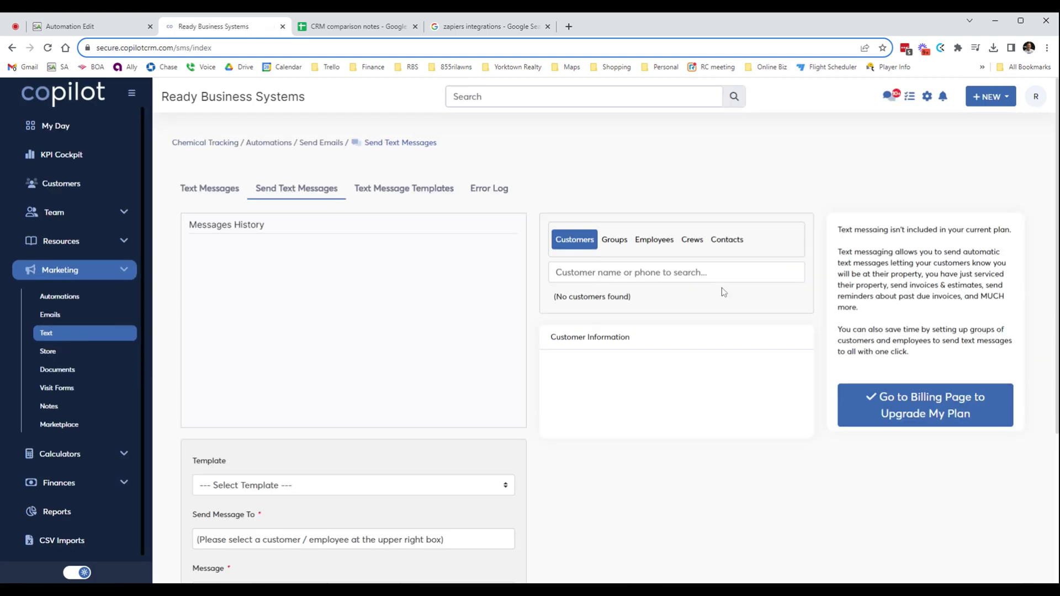
left_click(387, 195)
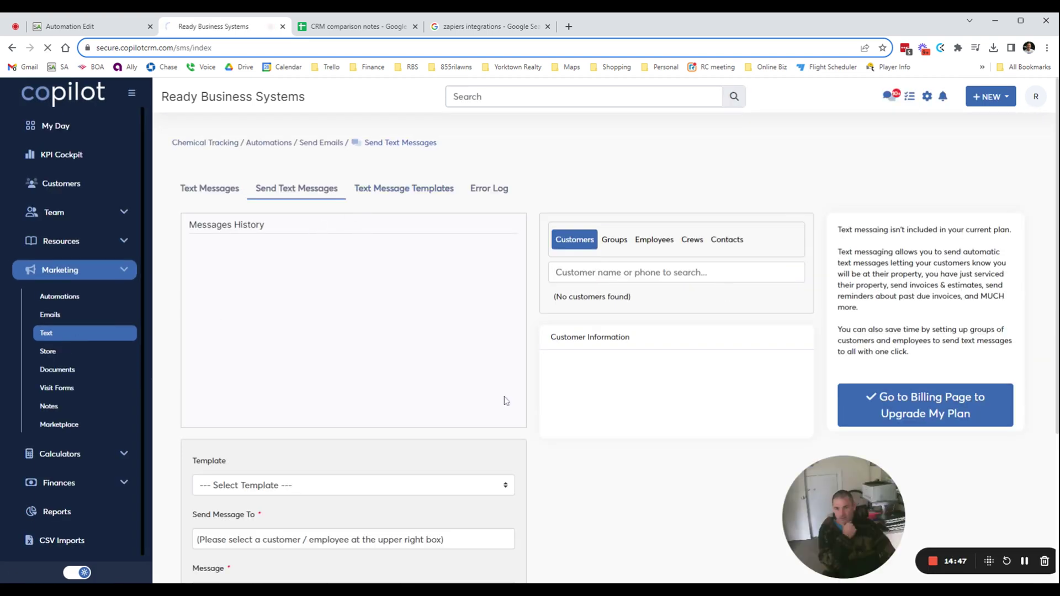
scroll(433, 409, "down", 2)
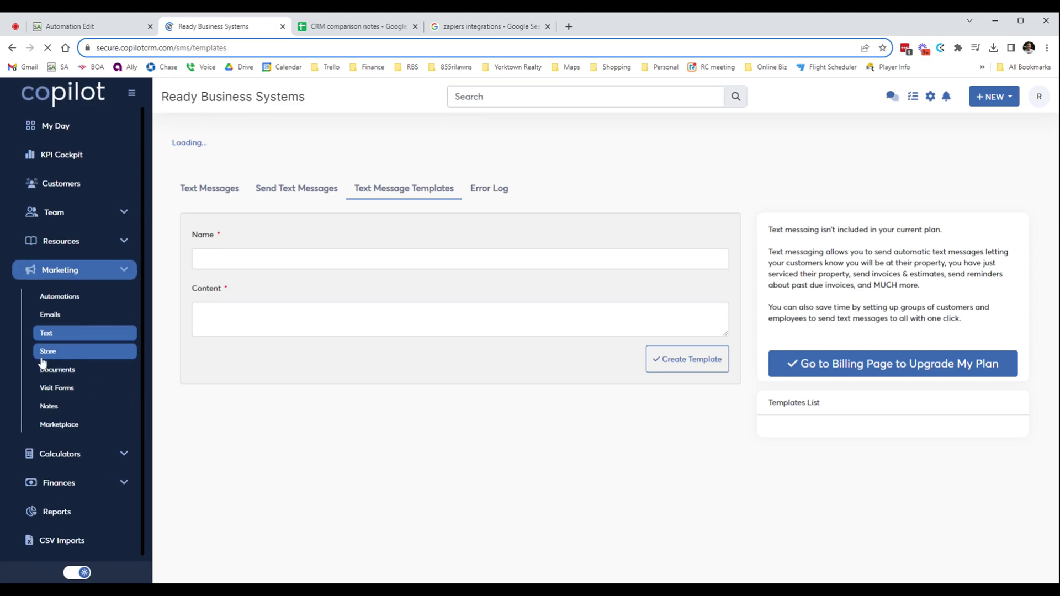
Open the marketing store and look through its stamp packs and envelopes.
left_click(43, 358)
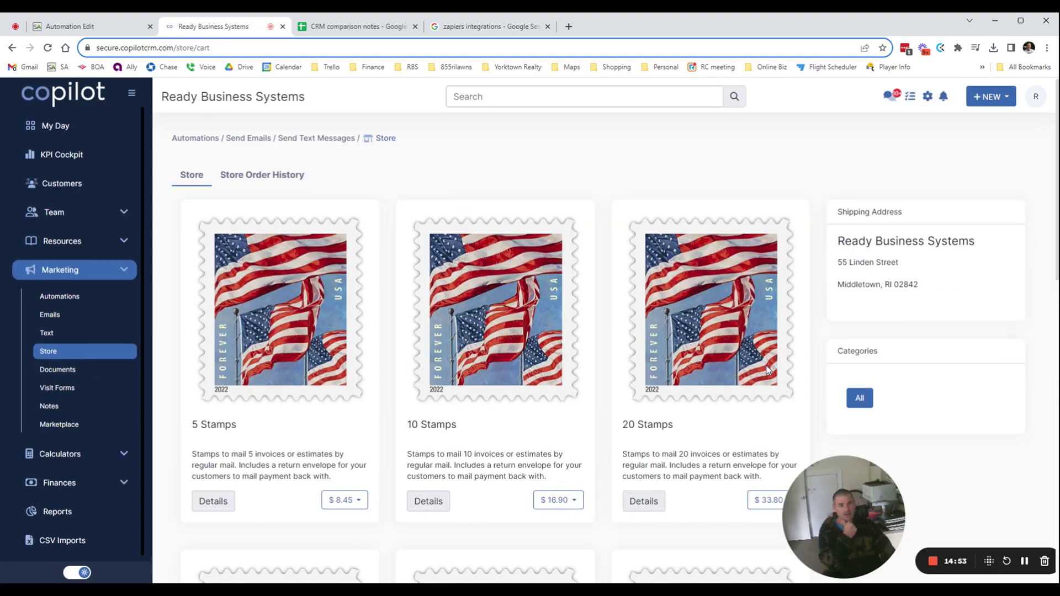
scroll(586, 399, "down", 6)
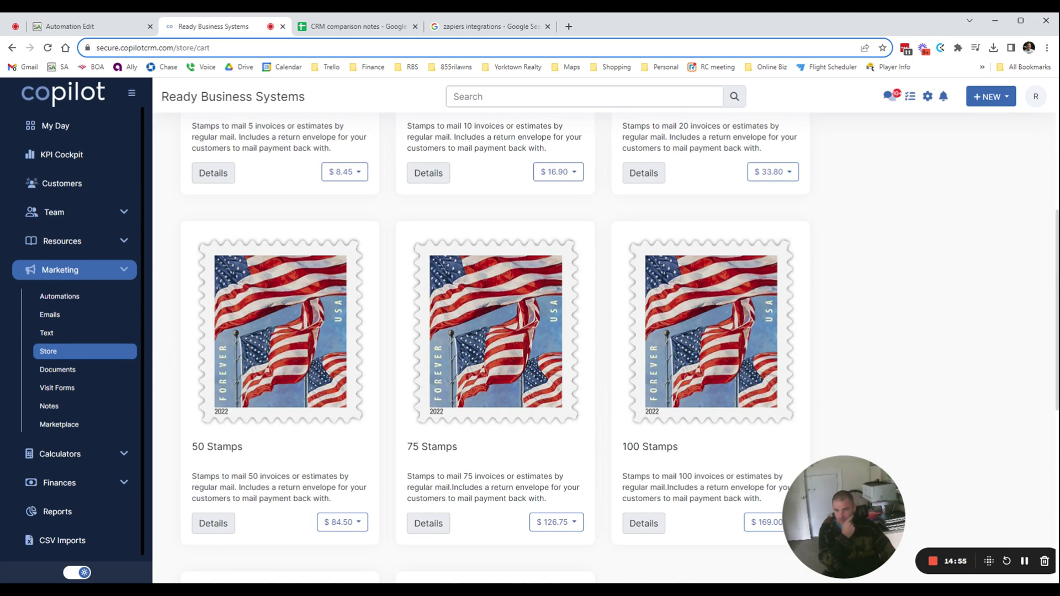
scroll(239, 433, "down", 2)
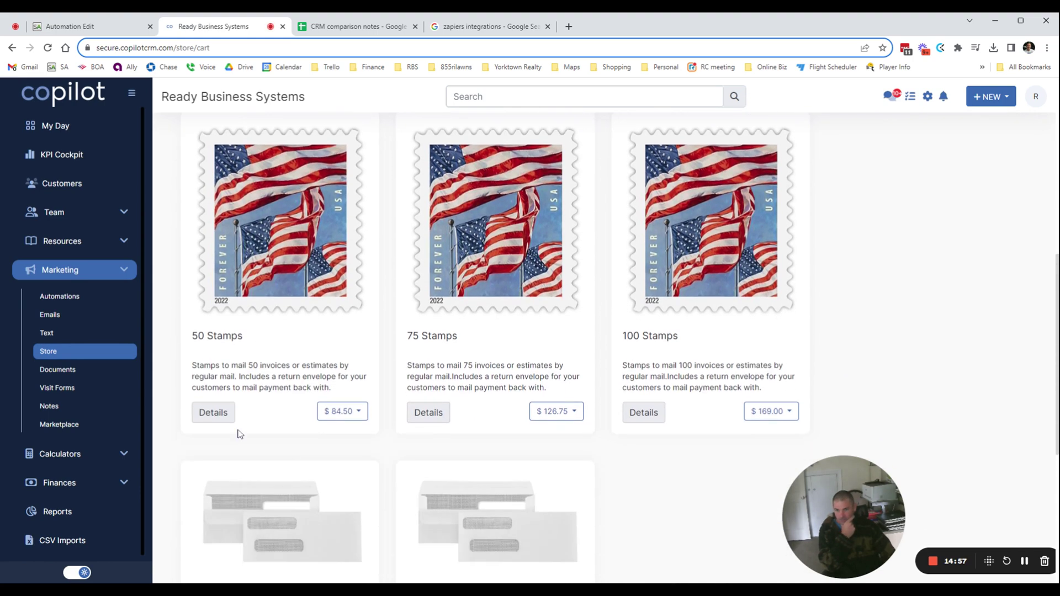
Open the marketing documents page and view its document creation form.
left_click(85, 387)
left_click(114, 362)
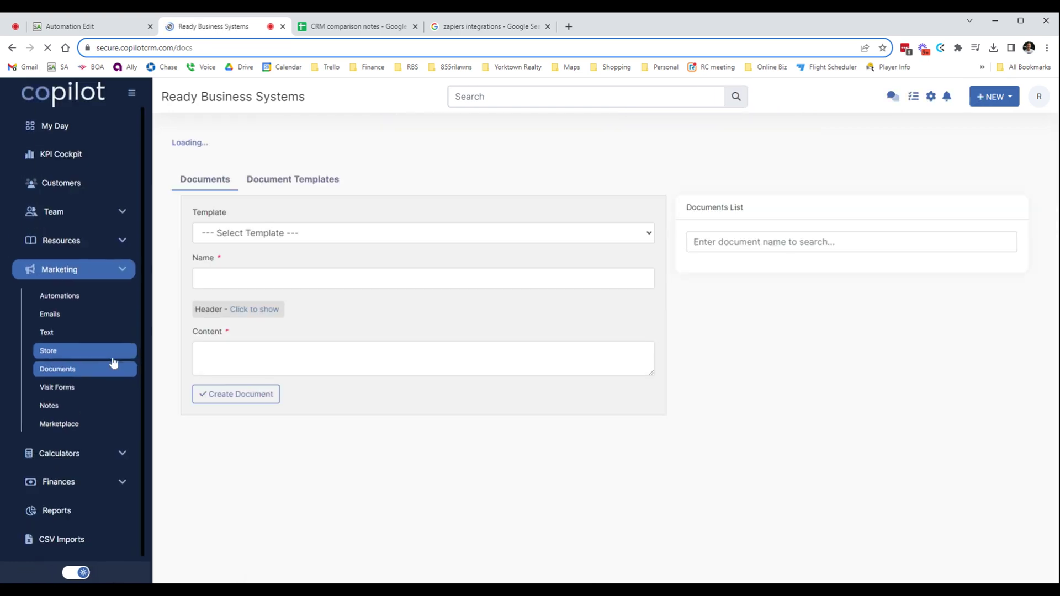
scroll(10, 457, "down", 3)
Start a new visit form, adding a second section and a short text field in the first section.
left_click(49, 388)
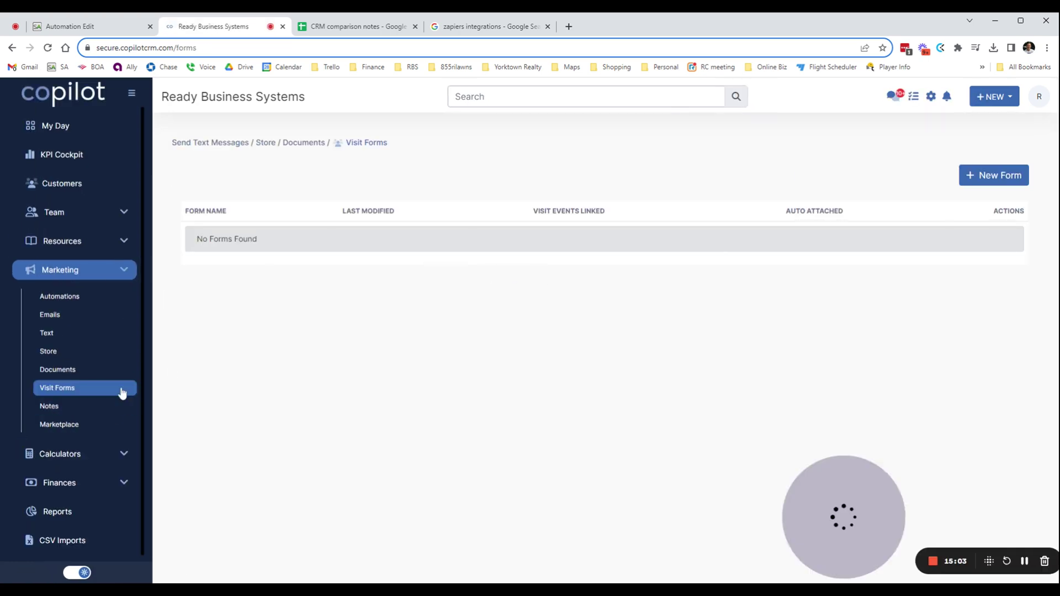
left_click(961, 177)
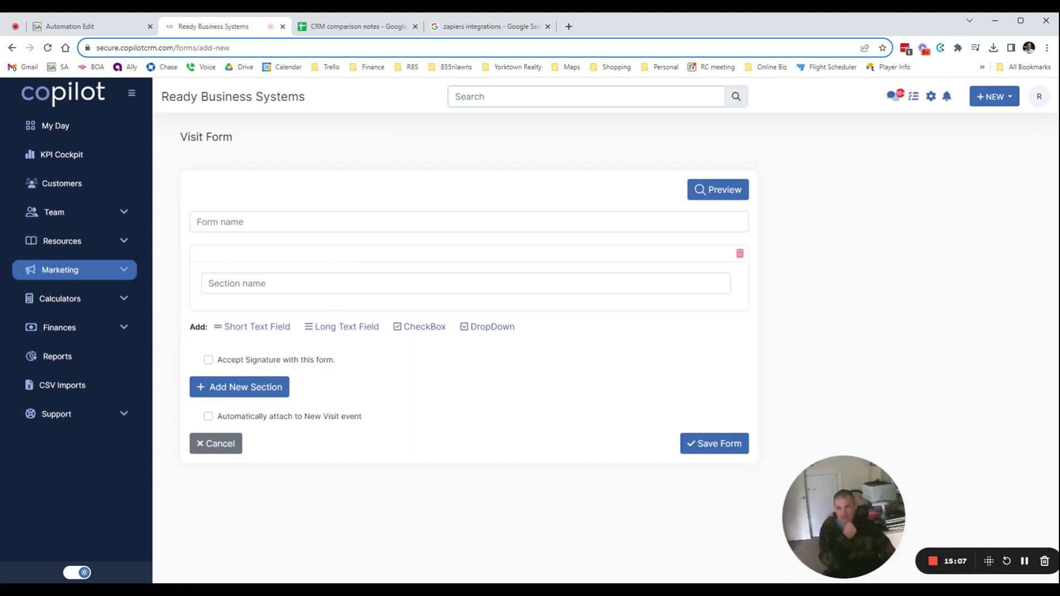
left_click(353, 284)
left_click(678, 219)
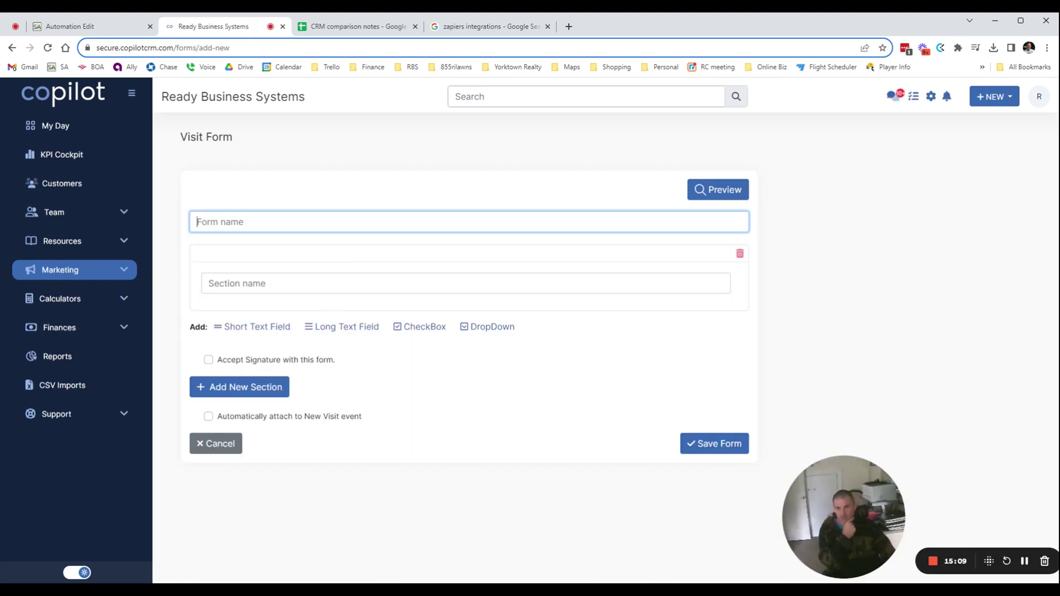
left_click(247, 390)
left_click(350, 394)
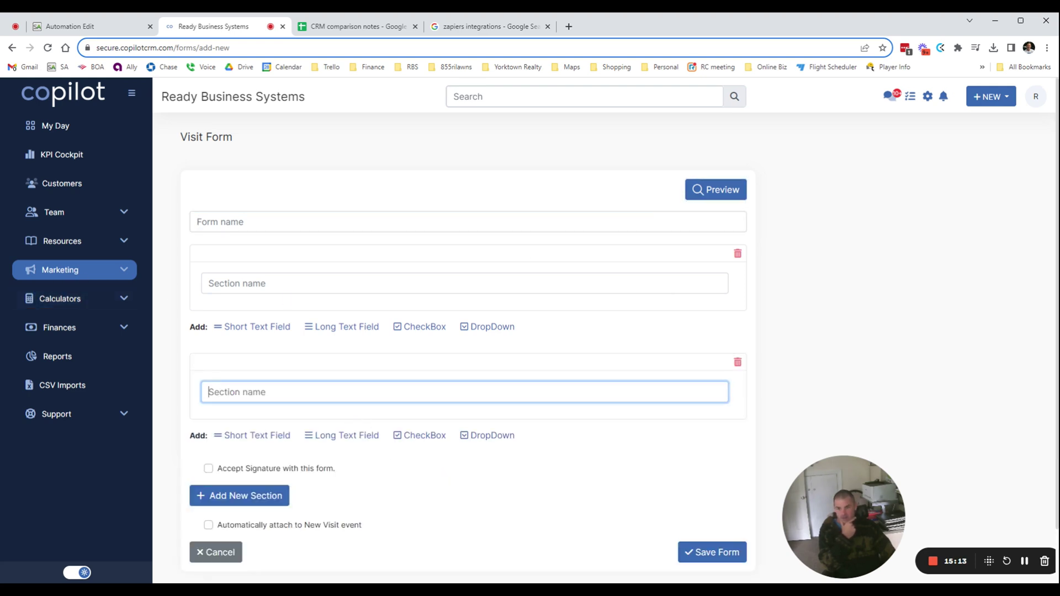
left_click(264, 328)
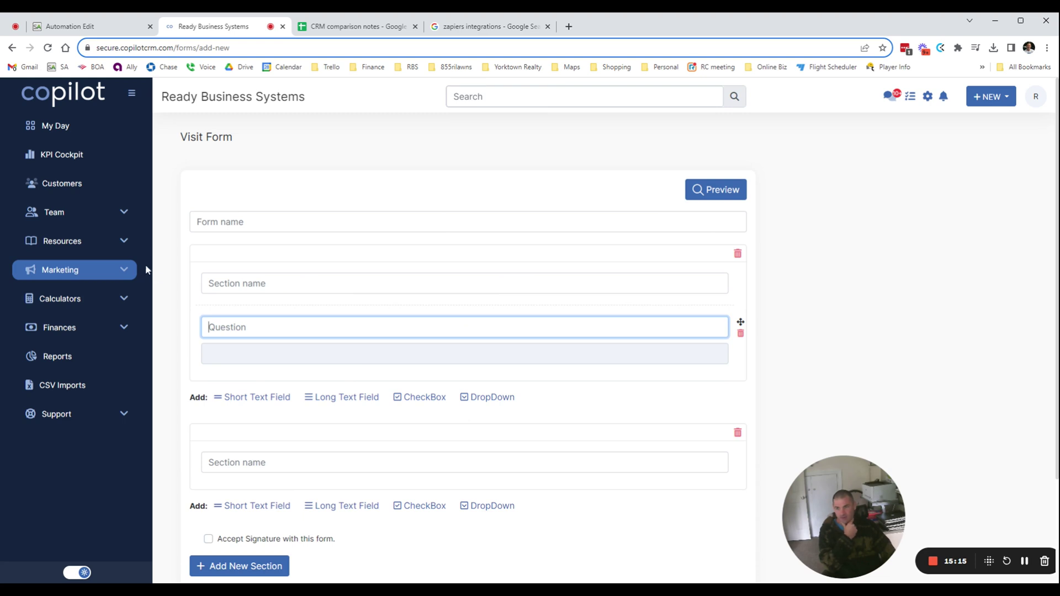
Open the aerial measurements calculator and view its satellite map and measurement options.
left_click(74, 299)
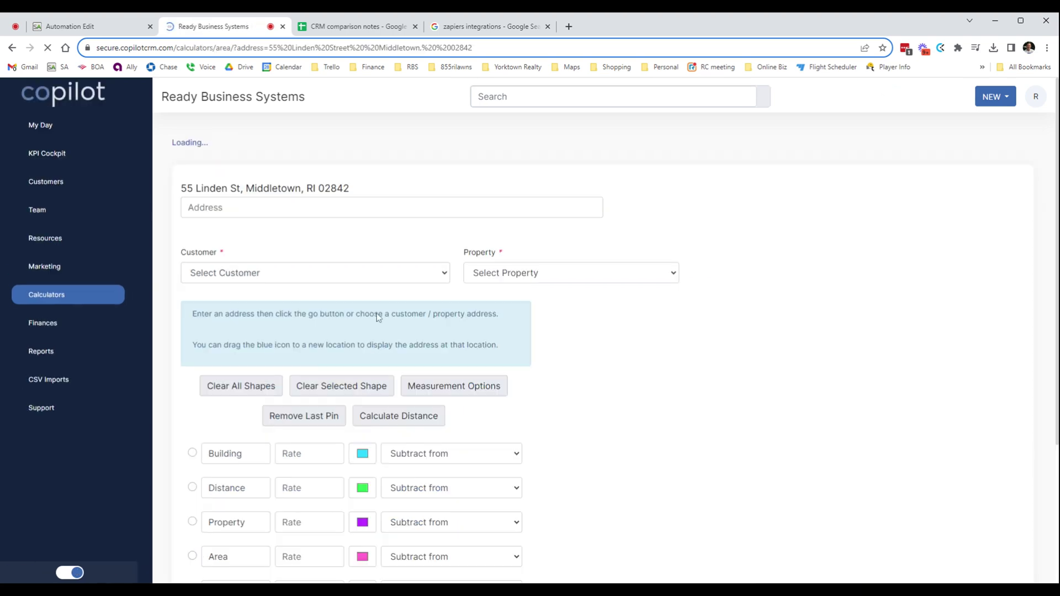
scroll(296, 340, "down", 3)
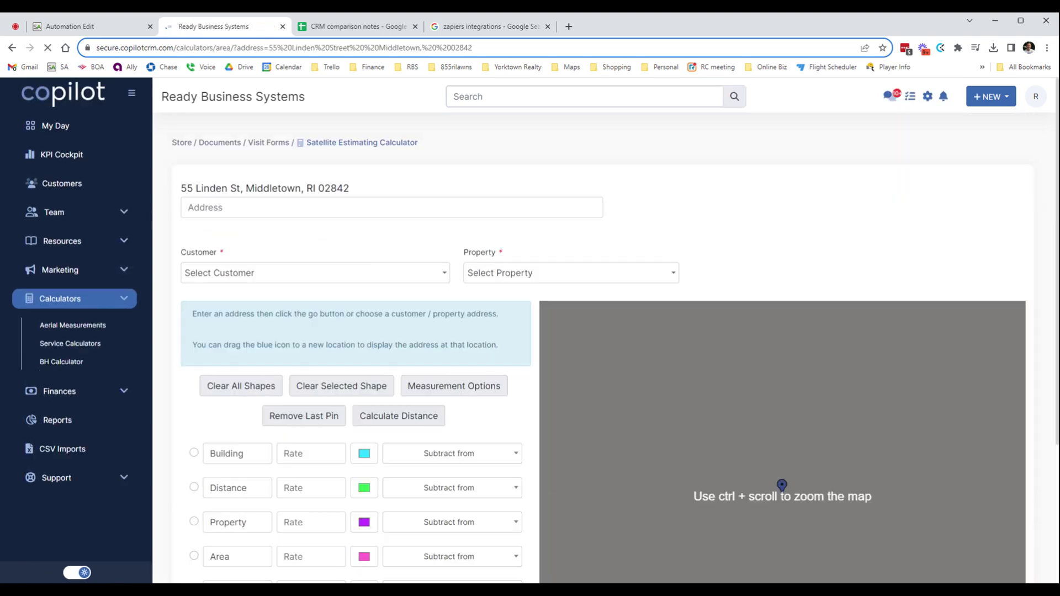
scroll(769, 229, "down", 2)
scroll(768, 230, "down", 1)
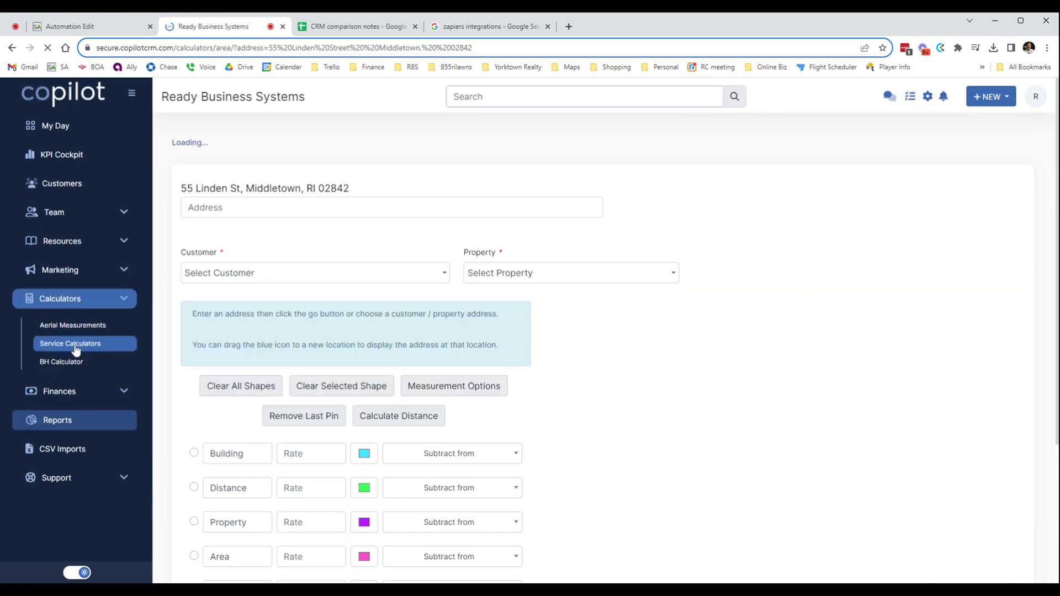
View the mulch and sod service calculators, and close them to return to the aerial measurements map.
left_click(68, 344)
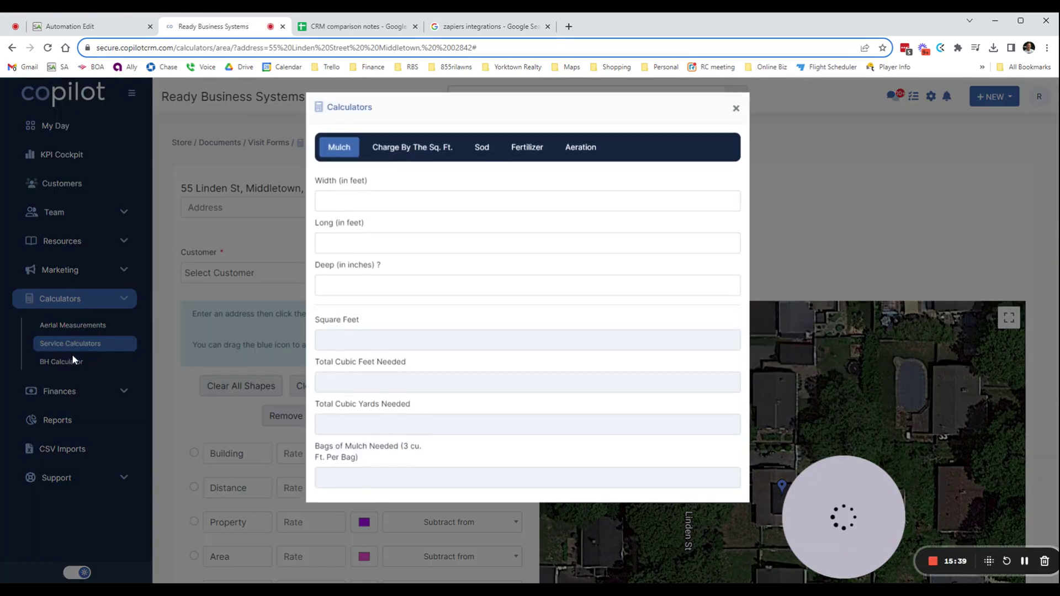
left_click(480, 150)
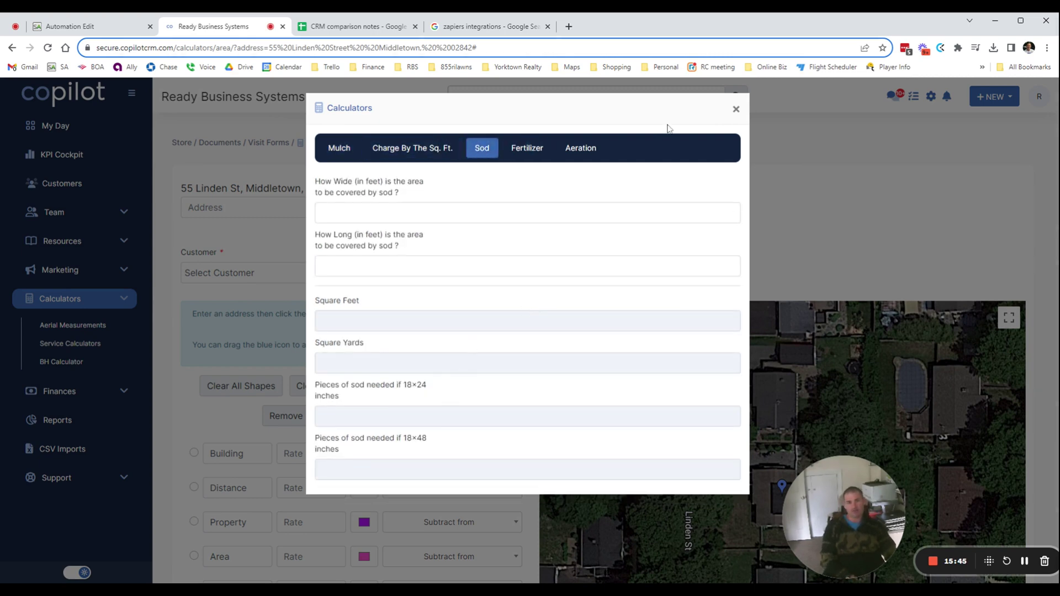
left_click(736, 109)
scroll(141, 320, "down", 2)
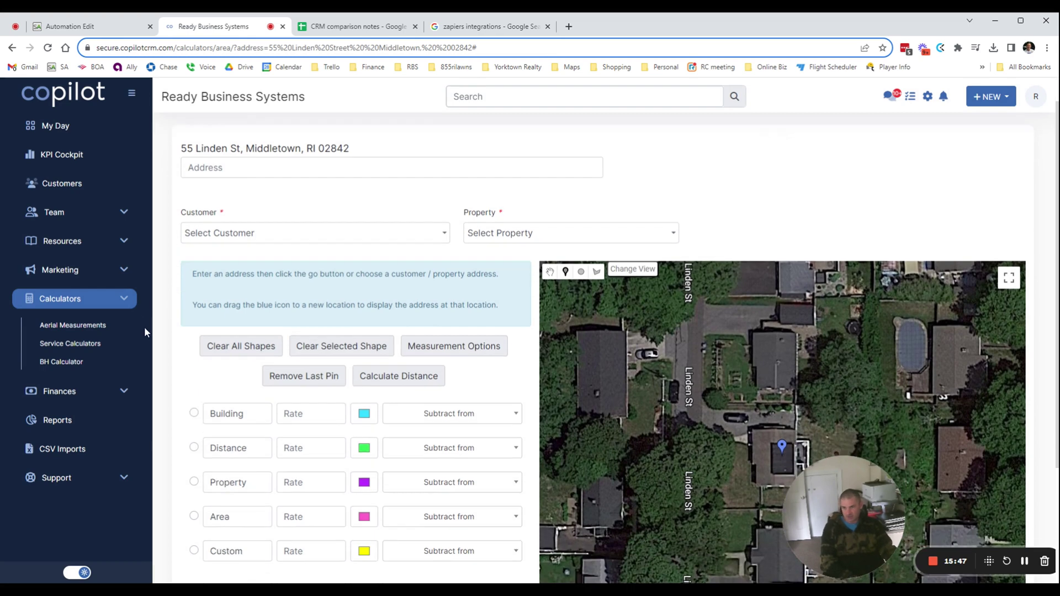
View the finance invoices page and the list of available reports, including the Truck Mileage Report description.
left_click(126, 388)
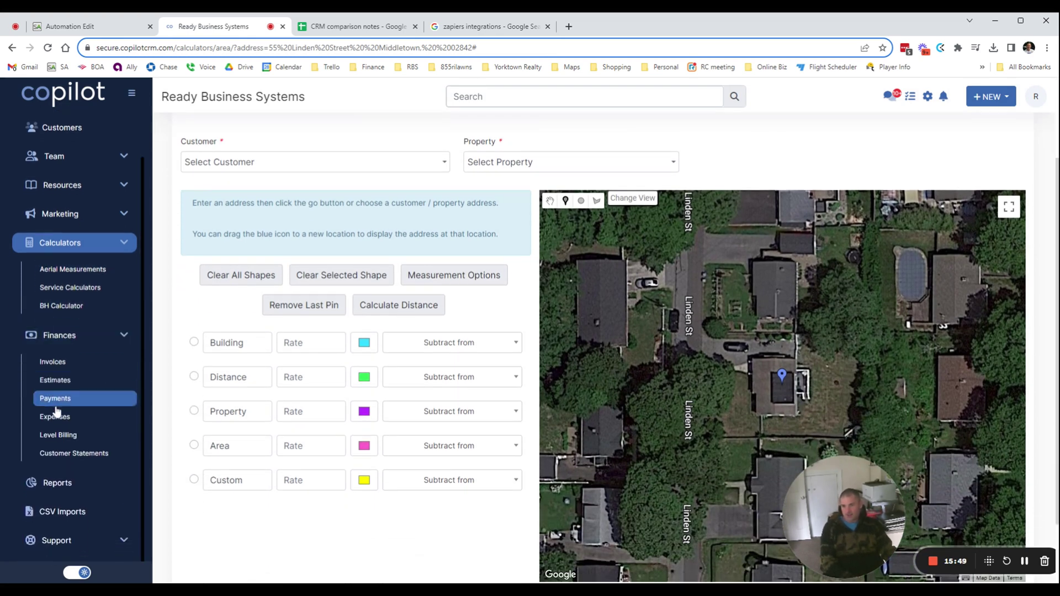
left_click(52, 364)
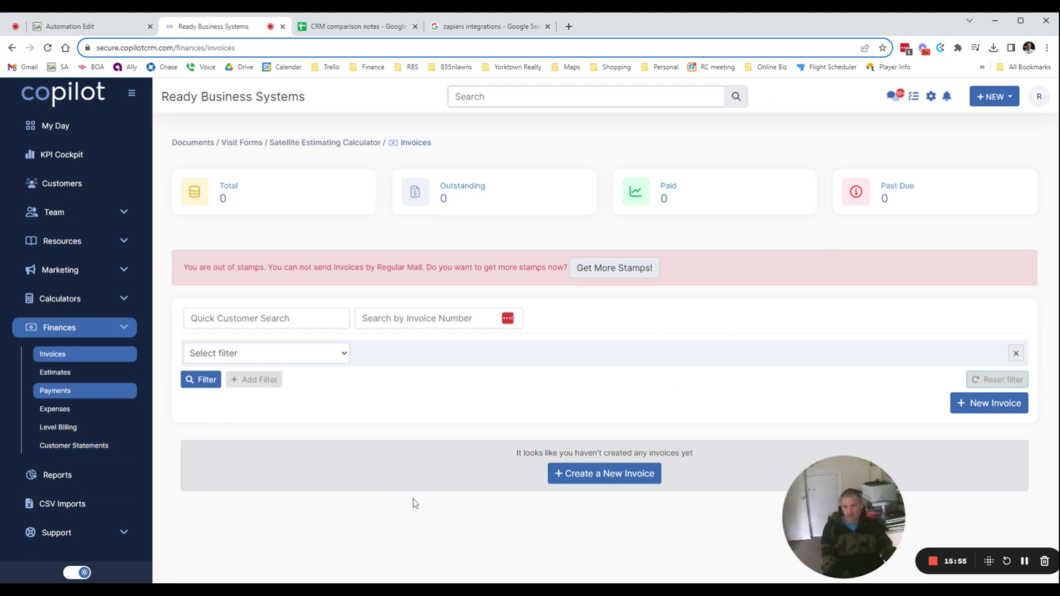
left_click(60, 478)
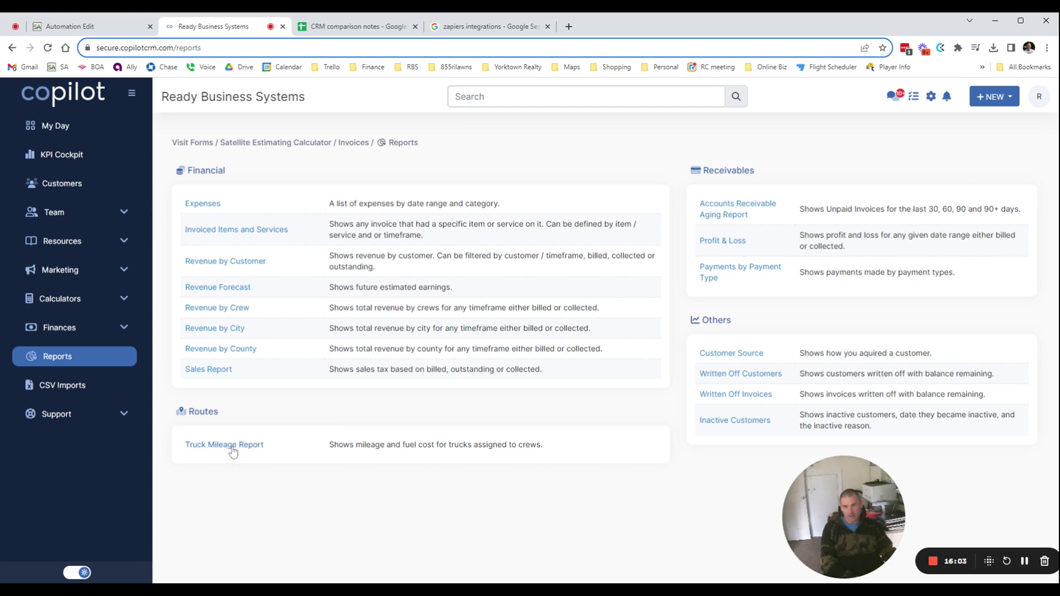
left_click_drag(417, 445, 626, 447)
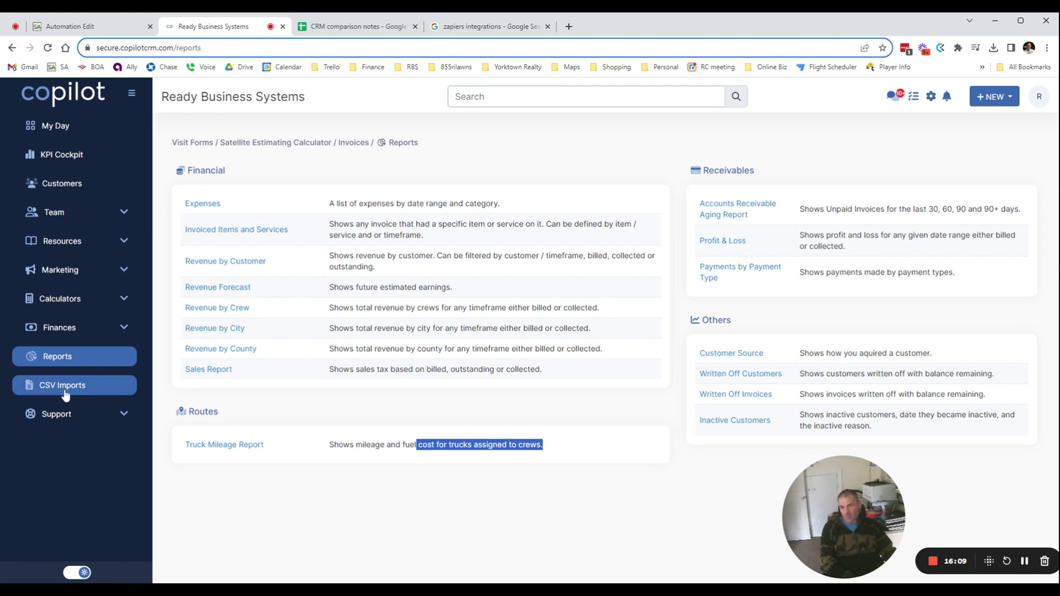
View the support links and the CSV import page, glancing at Service Autopilot's automation editor before returning to Copilot.
left_click(124, 414)
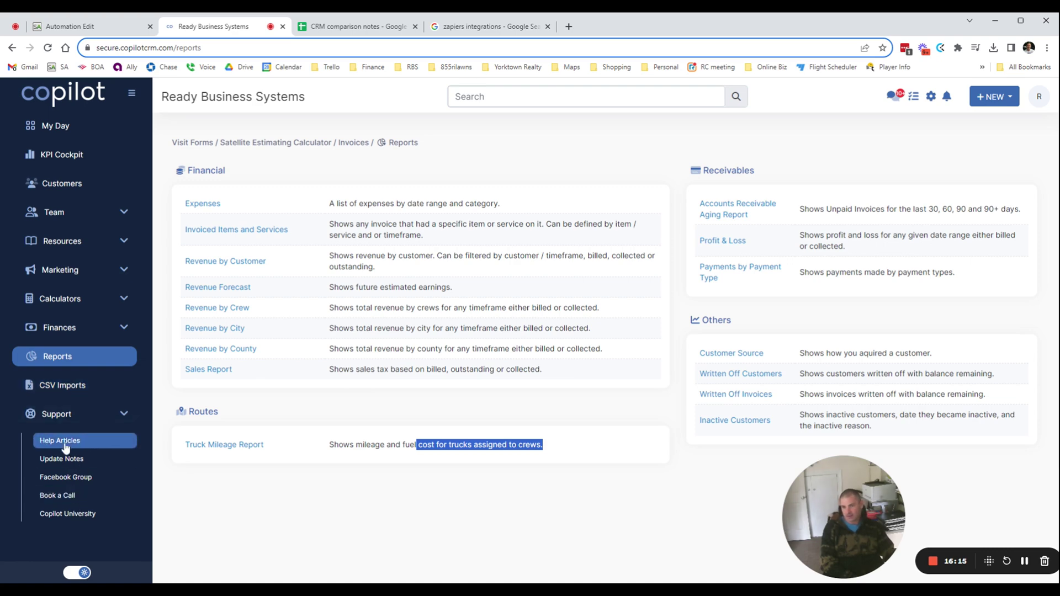
left_click(63, 397)
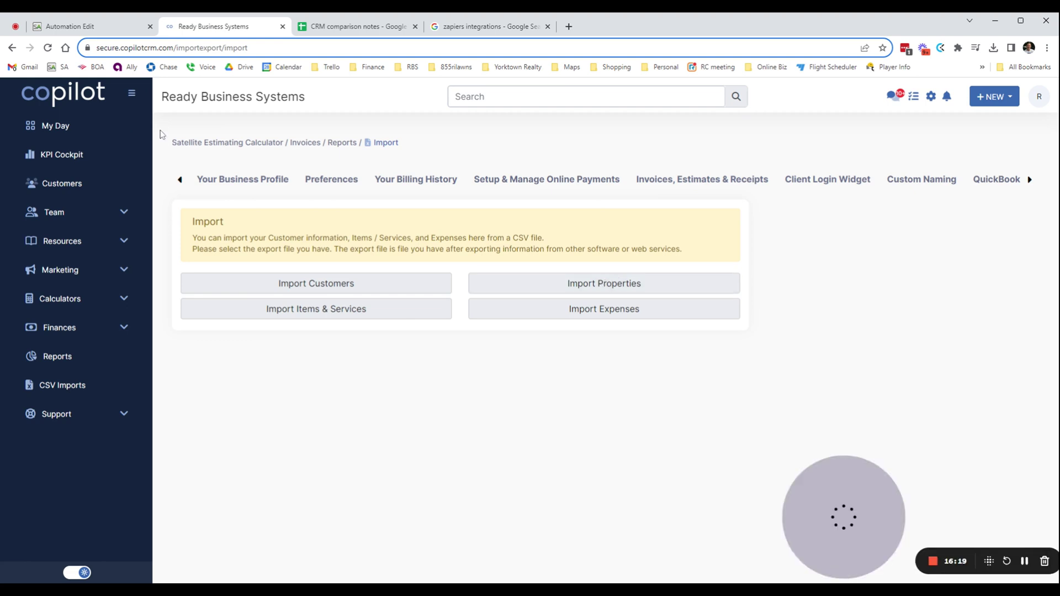
left_click(125, 22)
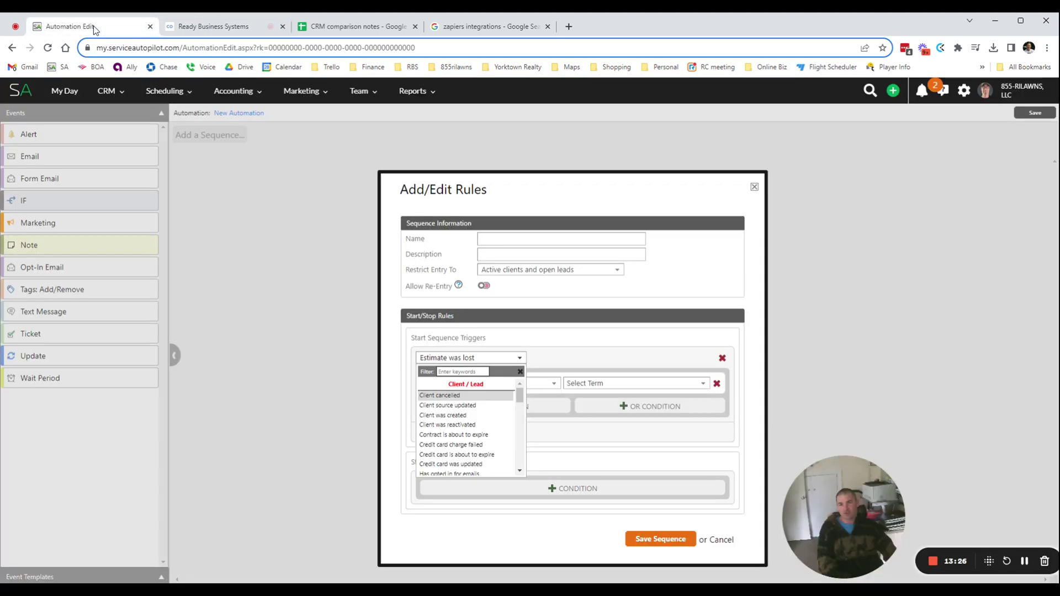
left_click(217, 28)
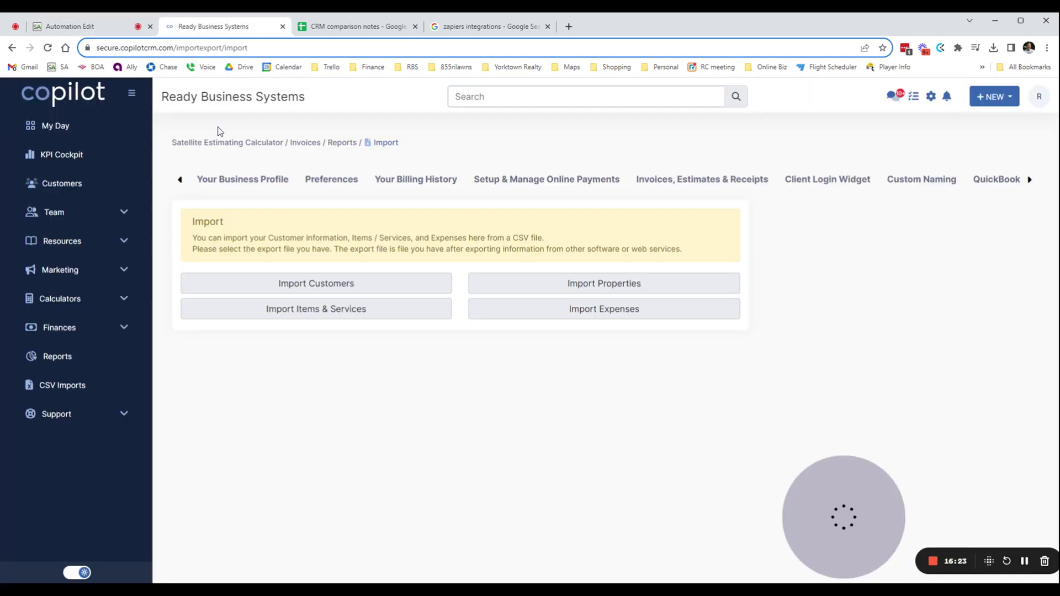